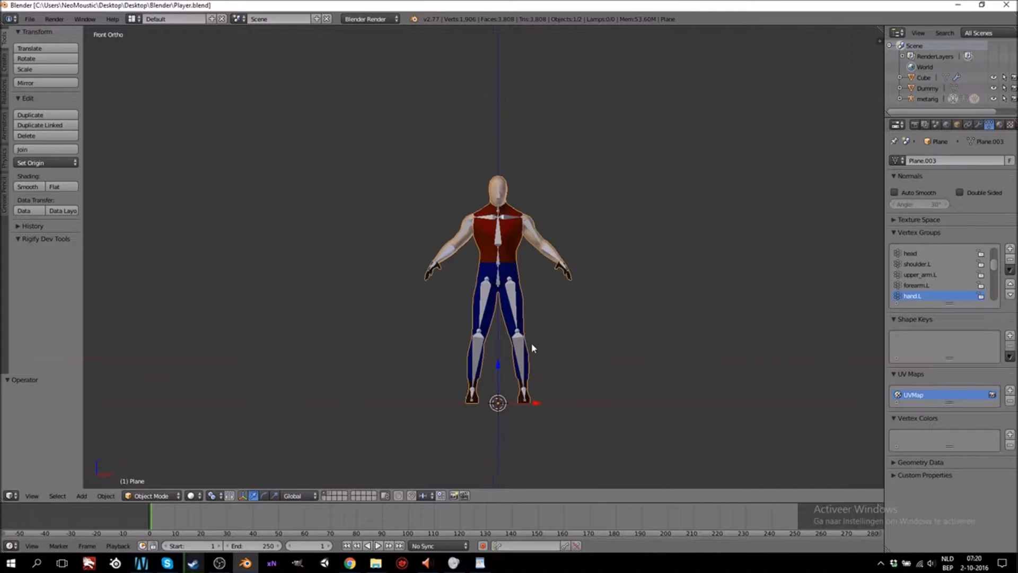
Try rotating the character rig's left and right shin bones to test how the lower legs deform
{"action": "middle_click_drag", "start_coordinate": [618, 321], "coordinate": [532, 344]}
{"action": "scroll", "coordinate": [532, 340], "scroll_direction": "down", "scroll_amount": 2}
{"action": "scroll", "coordinate": [532, 340], "scroll_direction": "up", "scroll_amount": 5}
{"action": "right_click", "coordinate": [532, 350]}
{"action": "key", "text": "r"}
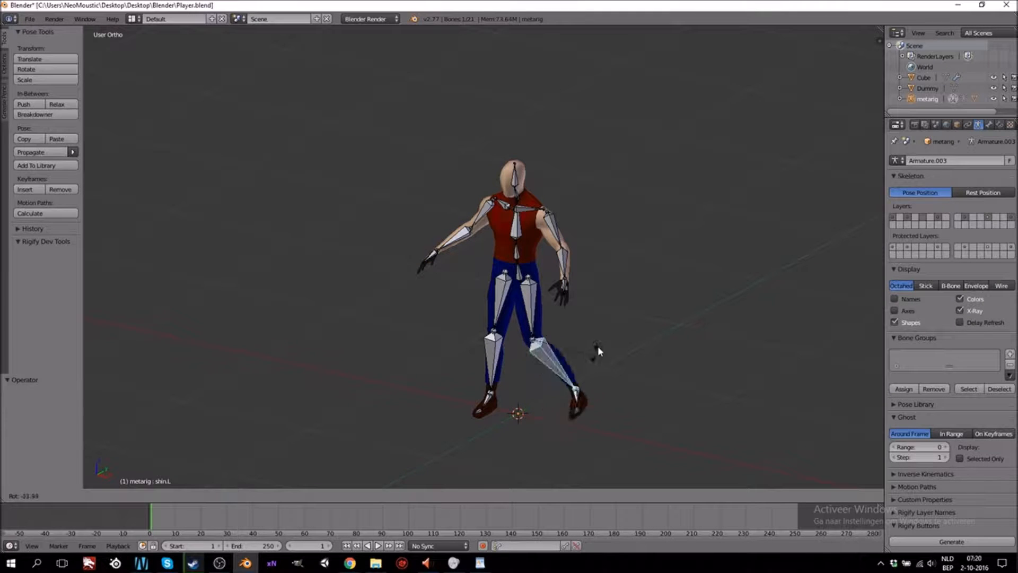
{"action": "right_click", "coordinate": [581, 348]}
{"action": "right_click", "coordinate": [490, 354]}
{"action": "key", "text": "r"}
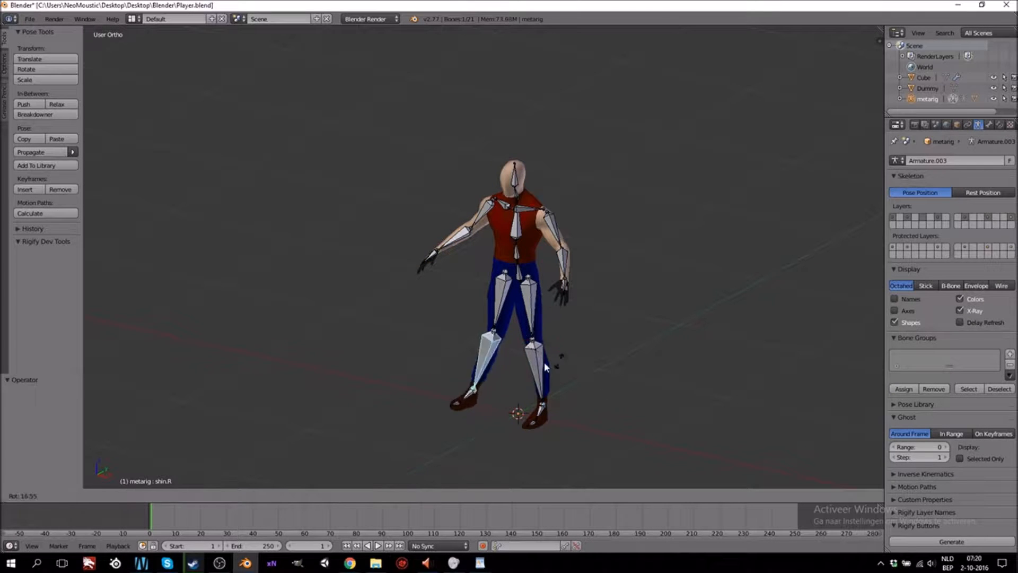
{"action": "right_click", "coordinate": [546, 347]}
Try rotating the left and right thigh bones to test how the upper legs deform
{"action": "right_click", "coordinate": [532, 307]}
{"action": "key", "text": "r"}
{"action": "right_click", "coordinate": [596, 311]}
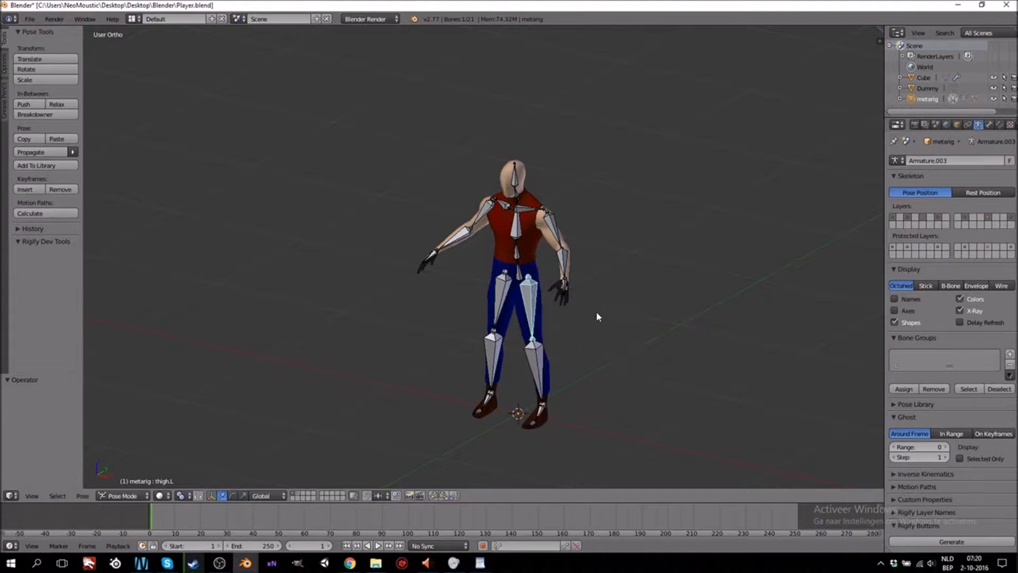
{"action": "right_click", "coordinate": [499, 291]}
{"action": "key", "text": "r"}
{"action": "right_click", "coordinate": [467, 295]}
Try rotating the lower torso bone and the left upper arm and shoulder bones to test the upper body
{"action": "right_click", "coordinate": [517, 257]}
{"action": "key", "text": "r"}
{"action": "right_click", "coordinate": [604, 294]}
{"action": "right_click", "coordinate": [546, 223]}
{"action": "key", "text": "r"}
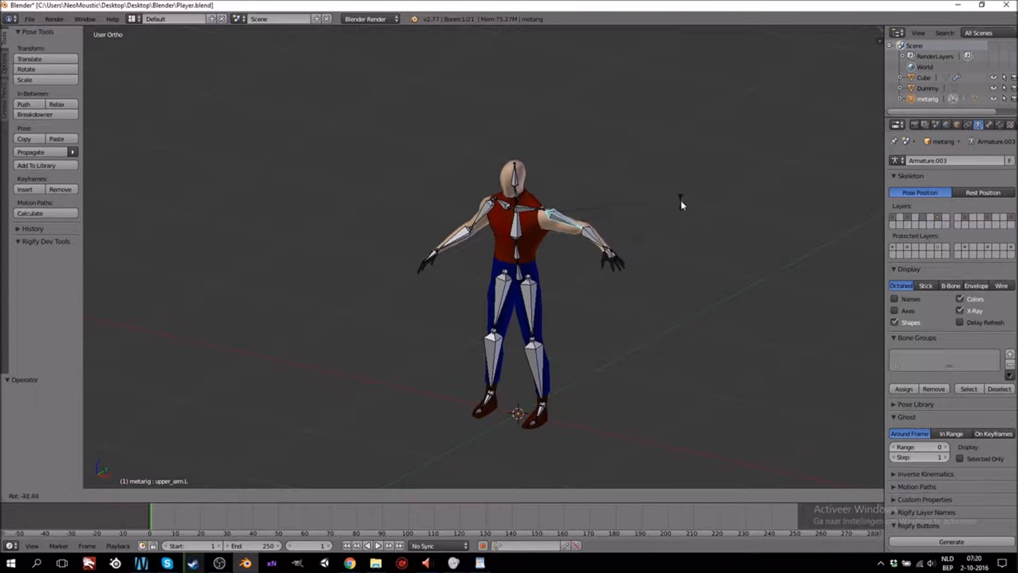
{"action": "right_click", "coordinate": [636, 233]}
{"action": "right_click", "coordinate": [535, 213]}
{"action": "key", "text": "r"}
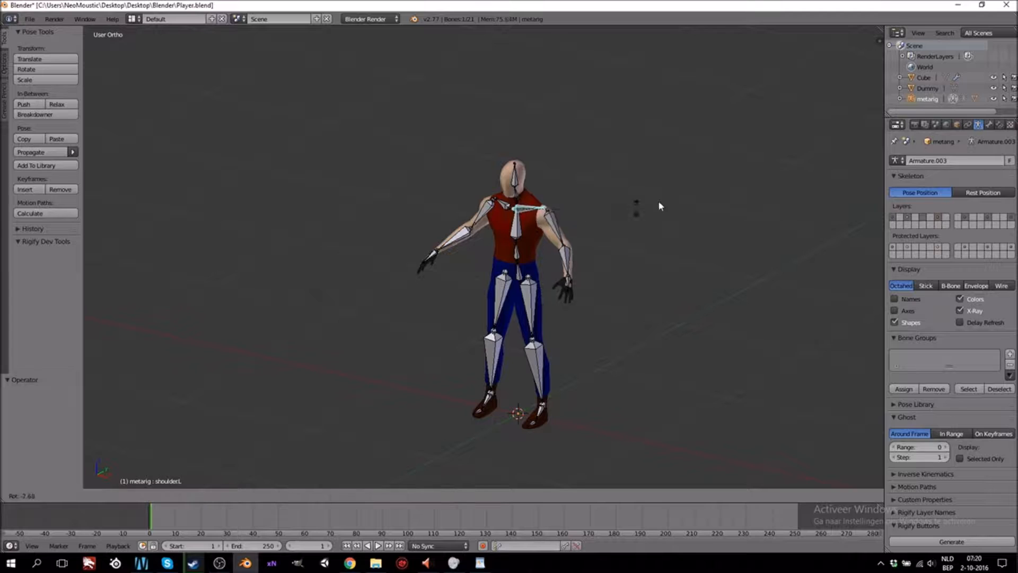
{"action": "right_click", "coordinate": [667, 189]}
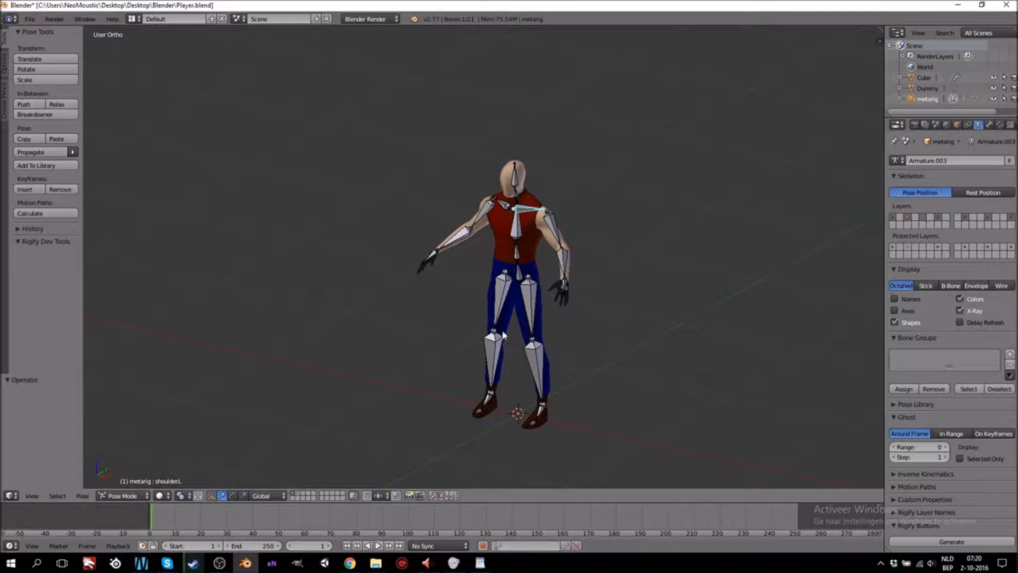
Switch from Pose Mode to Object Mode and delete the character's existing metarig armature
{"action": "key", "text": "ctrl+Tab"}
{"action": "key", "text": "ctrl+Tab"}
{"action": "left_click", "coordinate": [131, 502]}
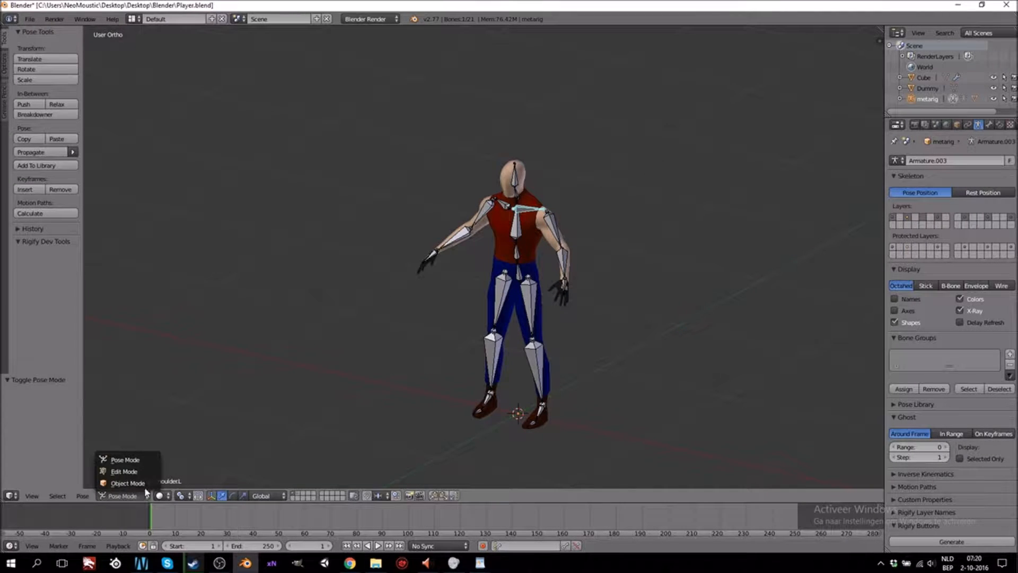
{"action": "left_click", "coordinate": [128, 484]}
{"action": "right_click", "coordinate": [536, 358]}
{"action": "right_click", "coordinate": [536, 359]}
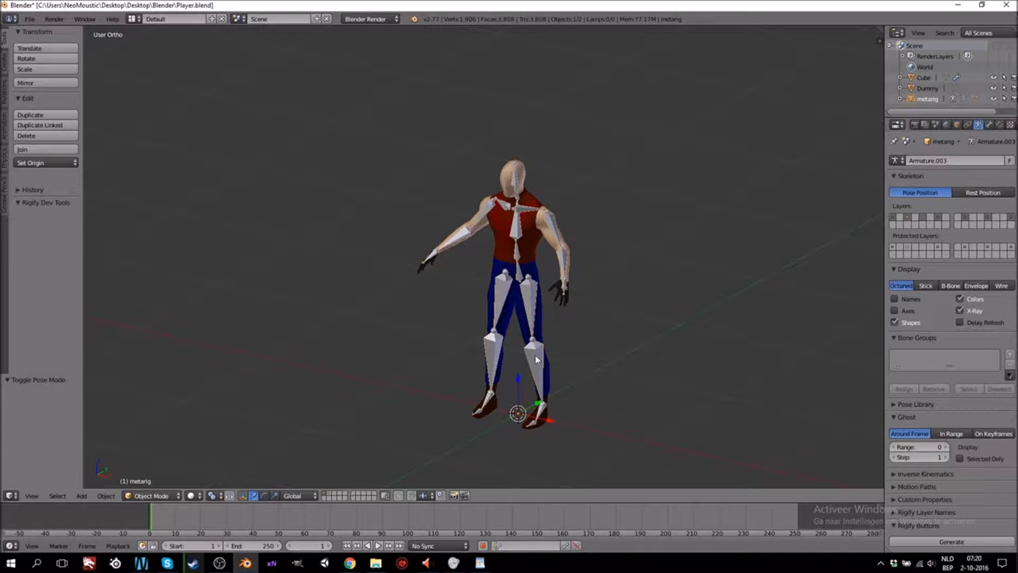
{"action": "key", "text": "x"}
{"action": "left_click", "coordinate": [539, 354]}
Set the front view, check the character in wireframe shading, and select its mesh
{"action": "middle_click_drag", "start_coordinate": [540, 354], "coordinate": [562, 349]}
{"action": "scroll", "coordinate": [479, 338], "scroll_direction": "up", "scroll_amount": 3}
{"action": "scroll", "coordinate": [592, 321], "scroll_direction": "down", "scroll_amount": 5}
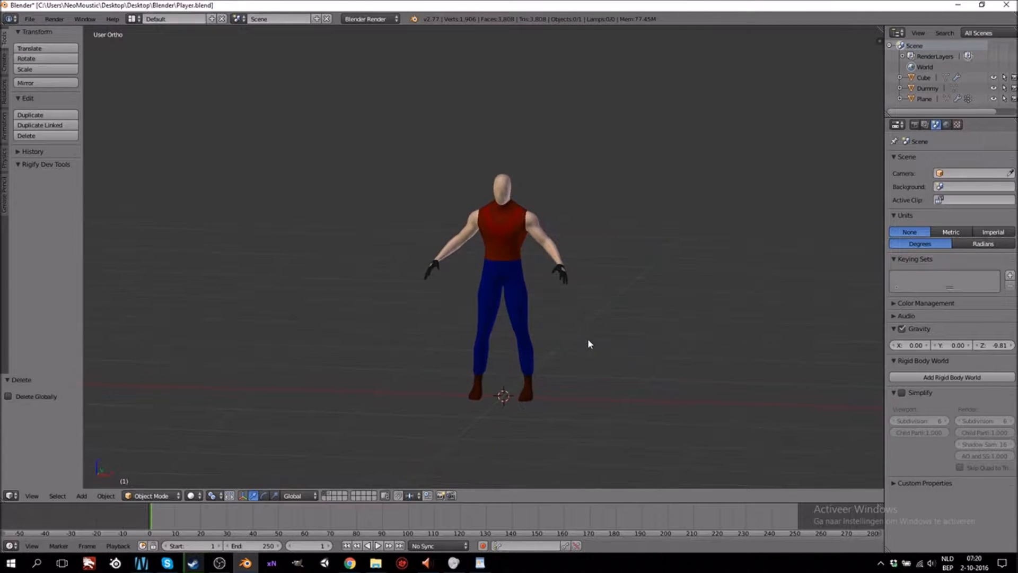
{"action": "key", "text": "KP_1"}
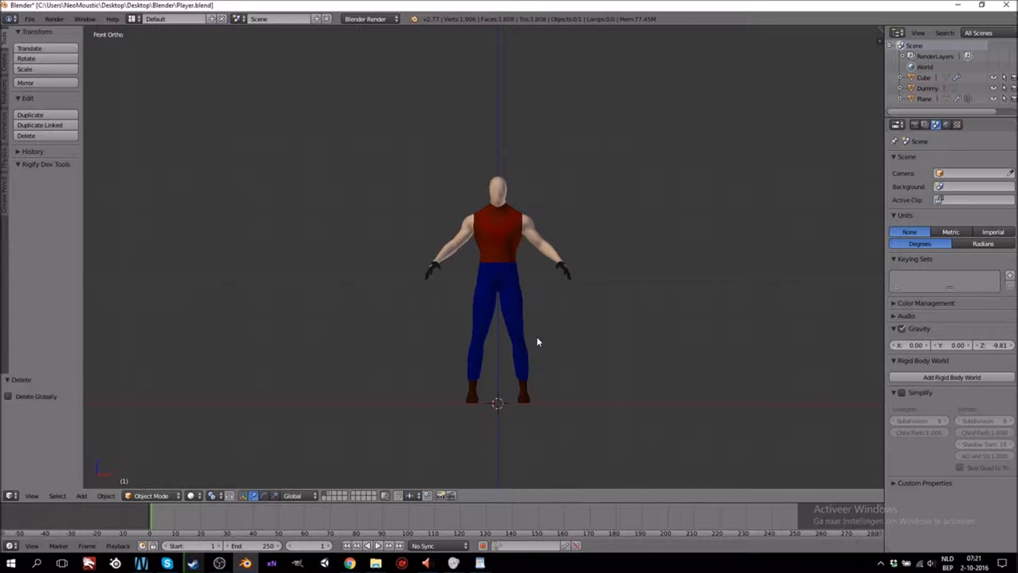
{"action": "key", "text": "z"}
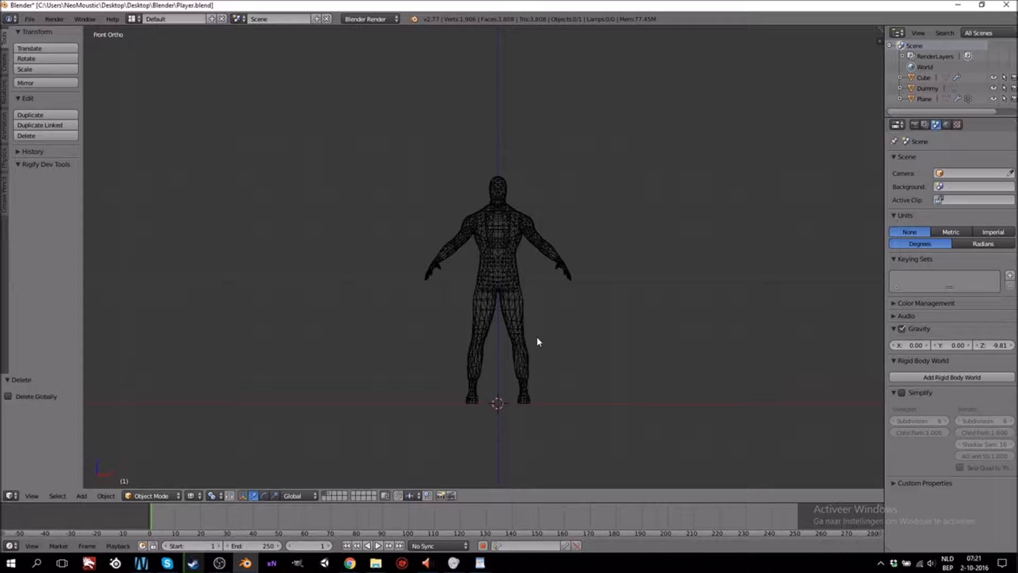
{"action": "key", "text": "a"}
{"action": "key", "text": "z"}
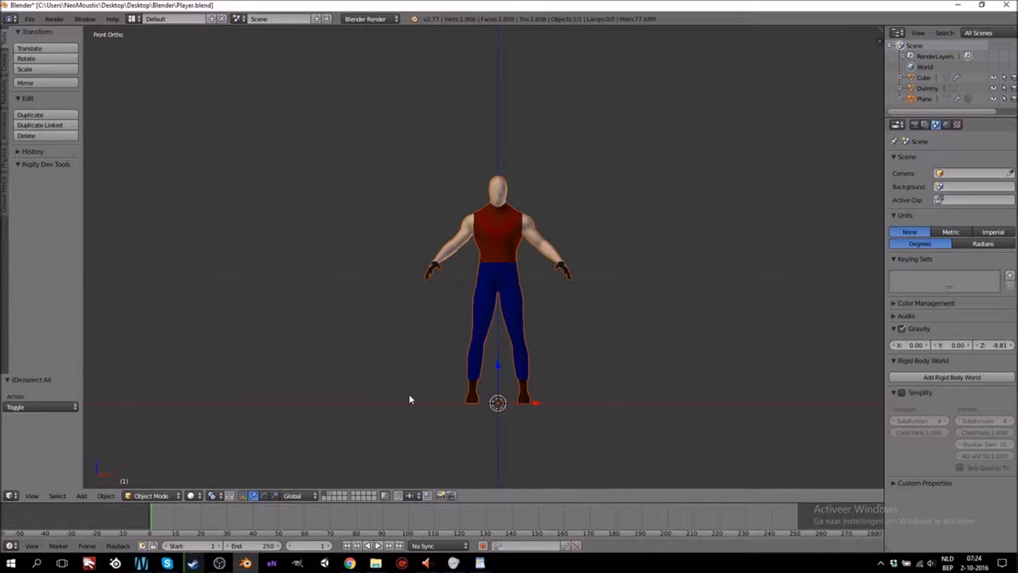
Search the add-ons in User Preferences for "rig", check the Rigging: Rigify entry and its details, and close the preferences
{"action": "left_click", "coordinate": [30, 19]}
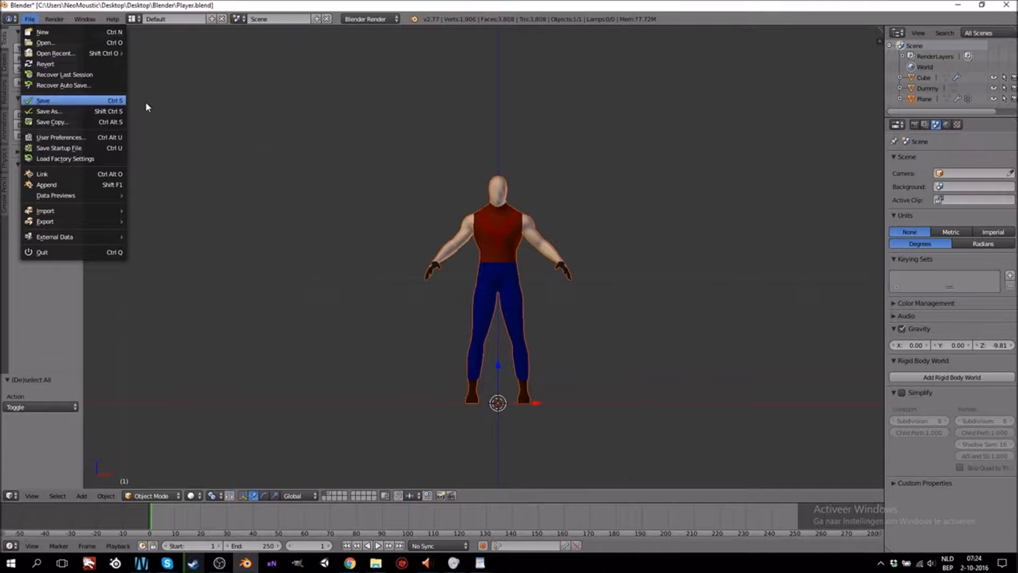
{"action": "left_click", "coordinate": [29, 20]}
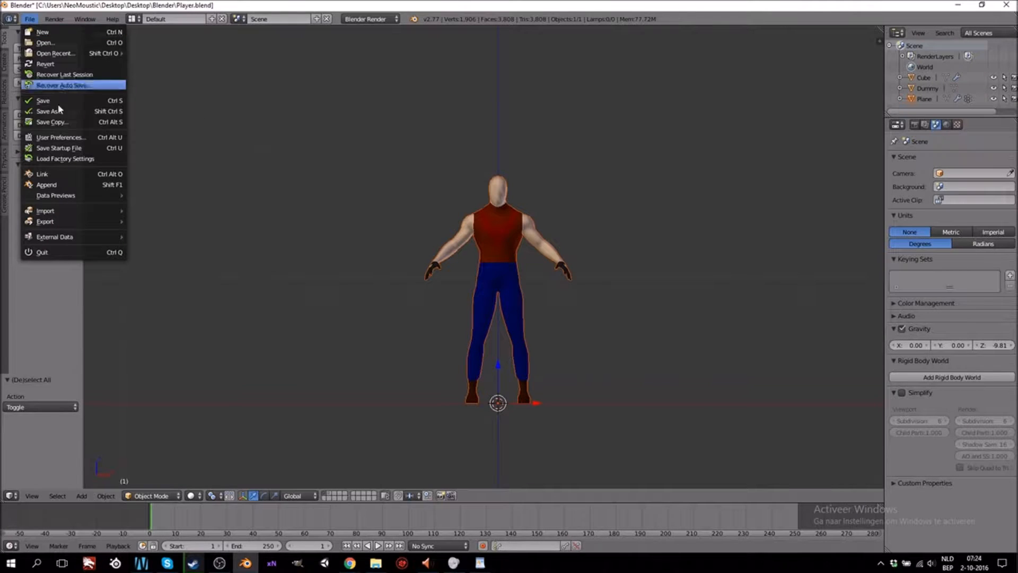
{"action": "left_click", "coordinate": [61, 137]}
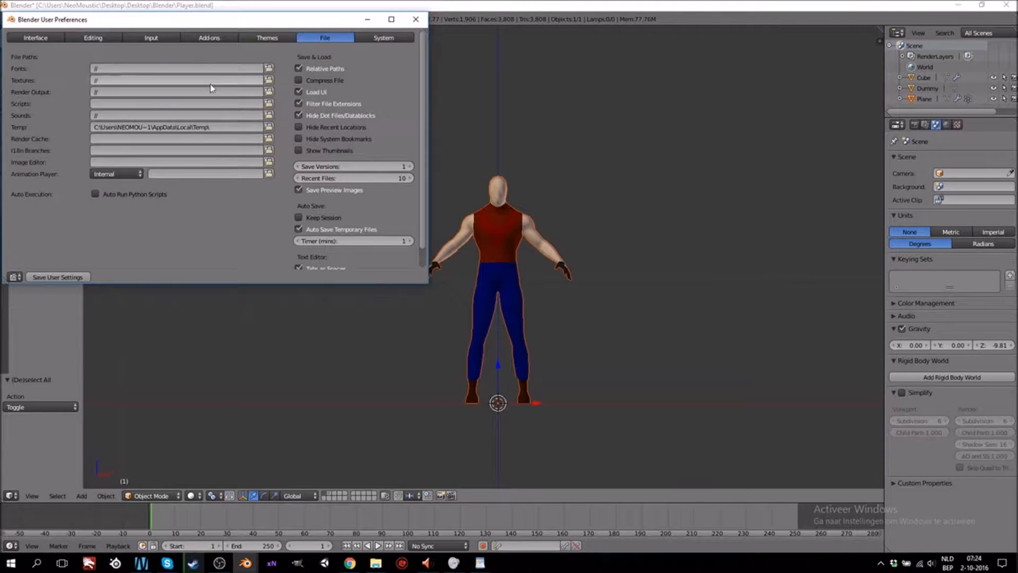
{"action": "left_click", "coordinate": [208, 39]}
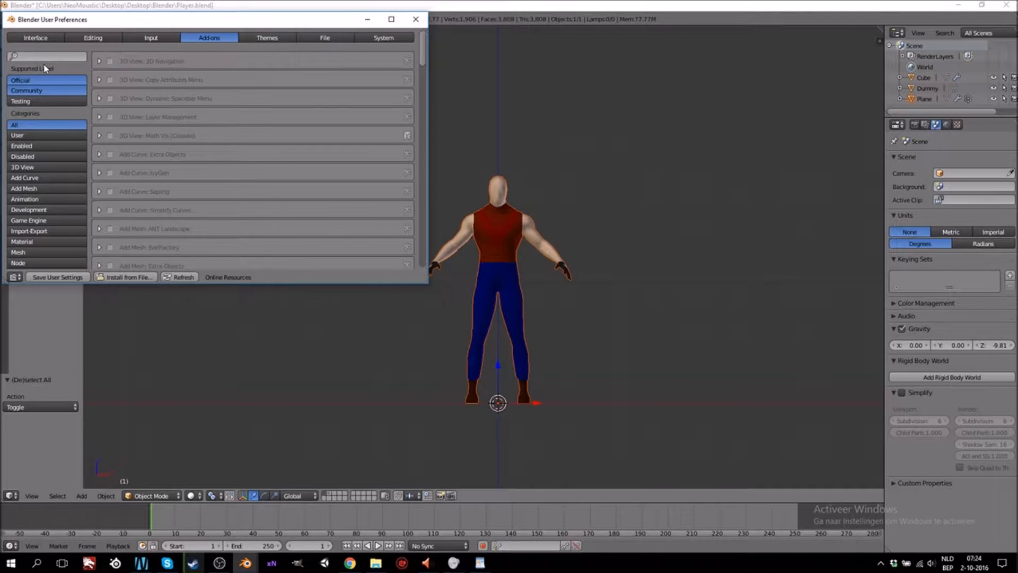
{"action": "left_click", "coordinate": [41, 56]}
{"action": "type", "text": "rig"}
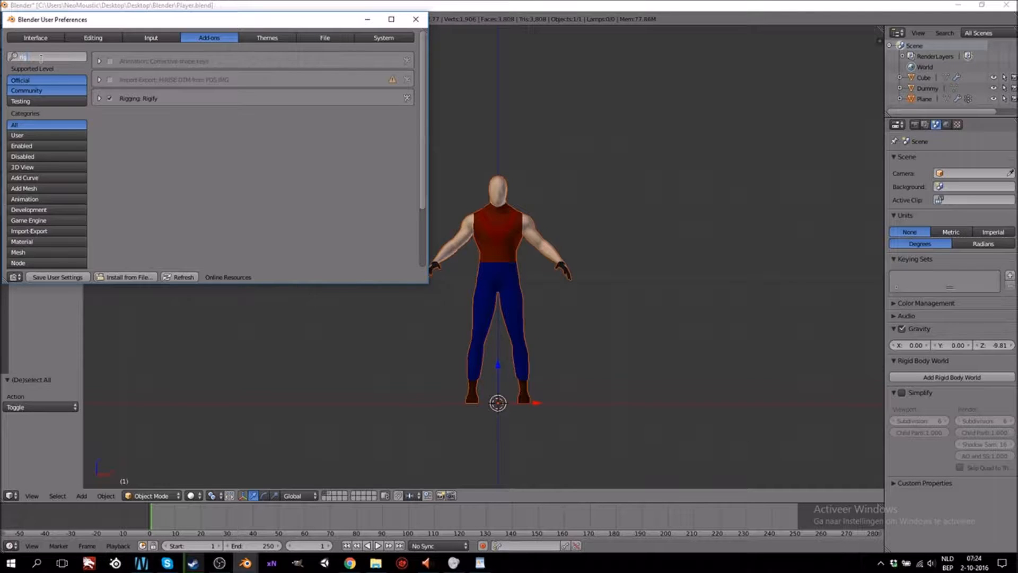
{"action": "left_click", "coordinate": [172, 96]}
{"action": "left_click", "coordinate": [98, 99]}
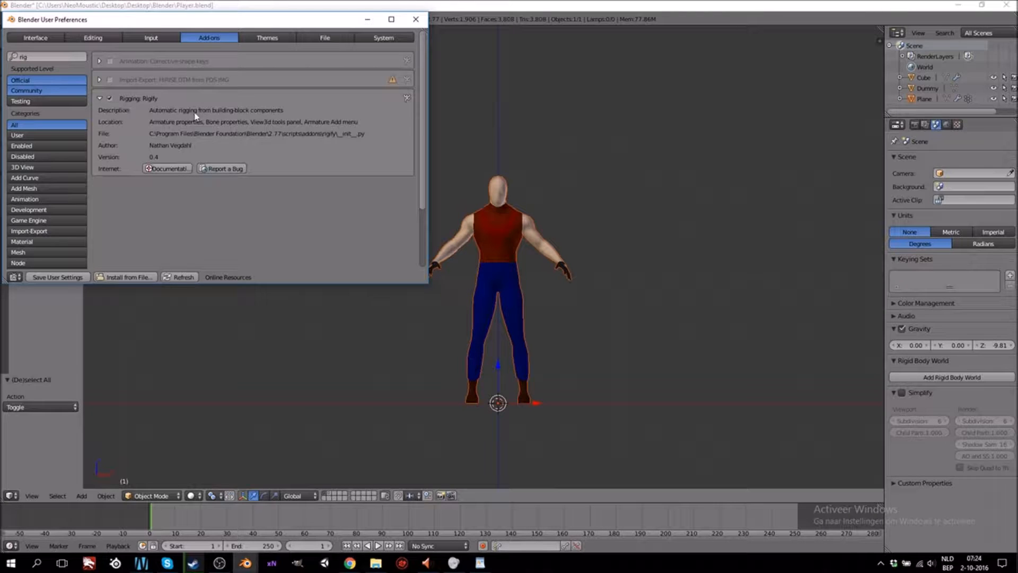
{"action": "left_click", "coordinate": [99, 99]}
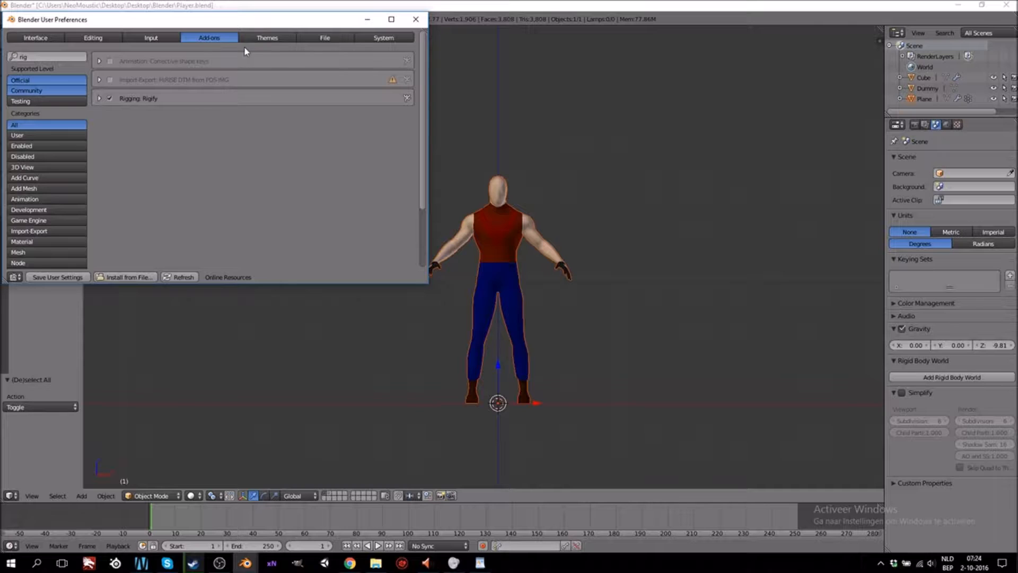
{"action": "left_click", "coordinate": [415, 20]}
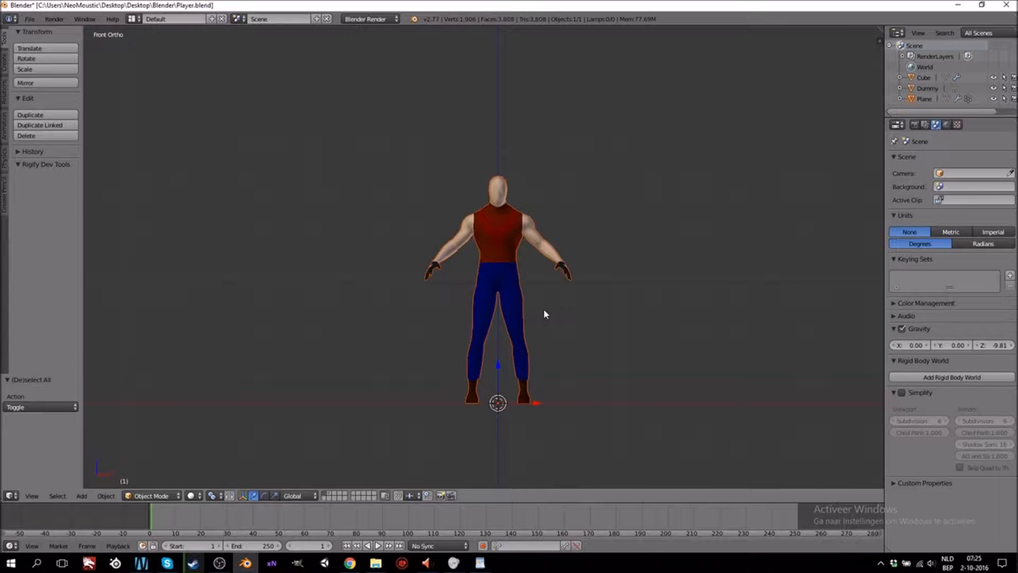
Add a Human (Meta-Rig) armature and move it -1 along the X axis, beside the character
{"action": "key", "text": "shift+a"}
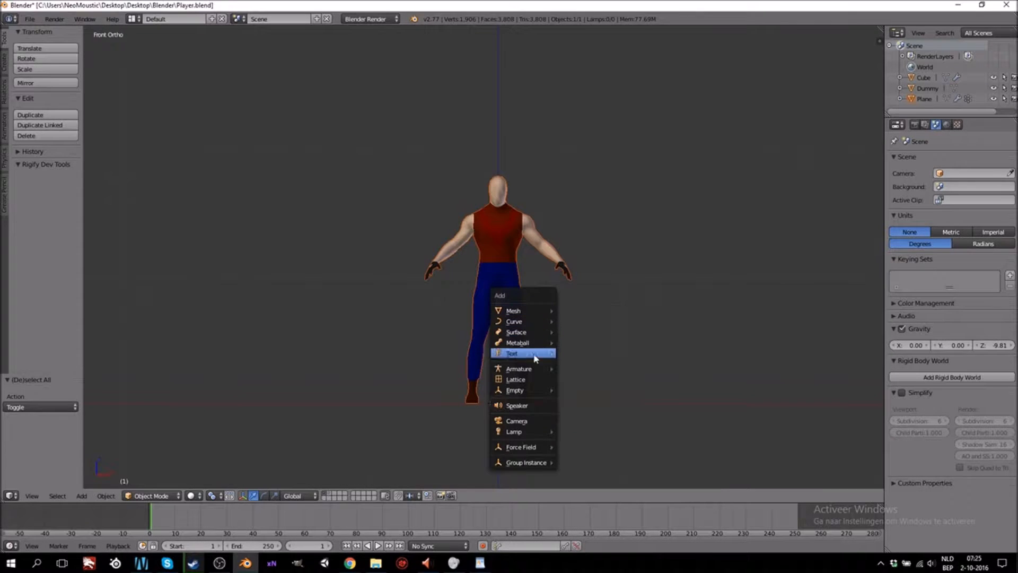
{"action": "mouse_move", "coordinate": [534, 372]}
{"action": "left_click", "coordinate": [590, 378]}
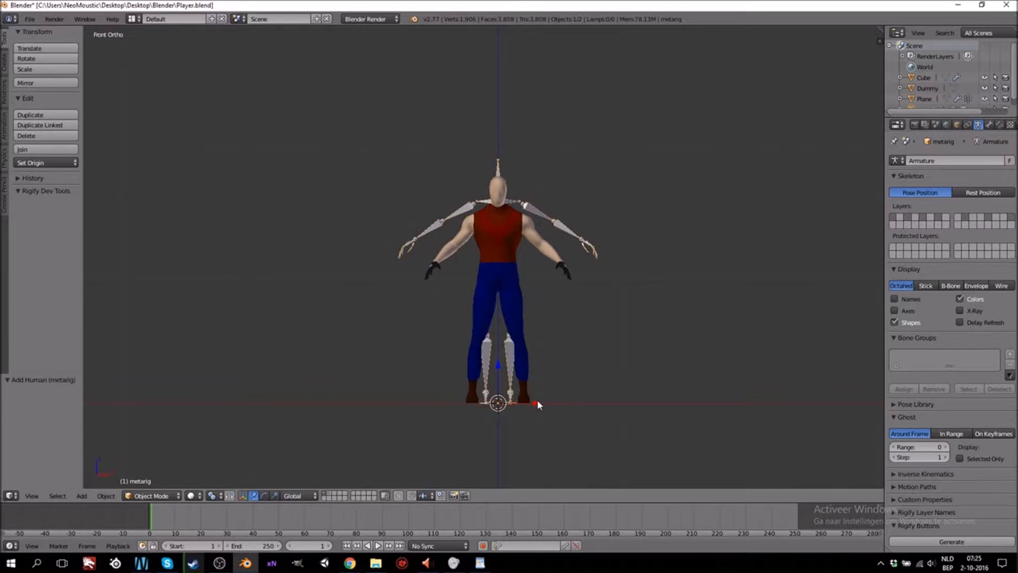
{"action": "key", "text": "g"}
{"action": "key", "text": "x"}
{"action": "left_click", "coordinate": [412, 397]}
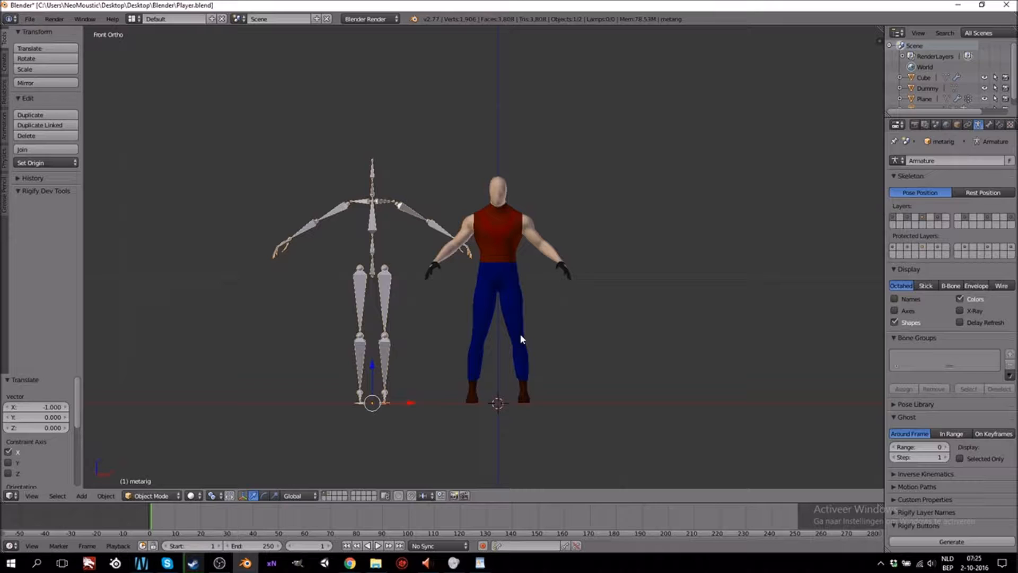
Add a Pitchipoy Human (Meta-Rig) armature and move it -2.7 along the X axis, beyond the first rig
{"action": "key", "text": "shift+a"}
{"action": "mouse_move", "coordinate": [521, 339]}
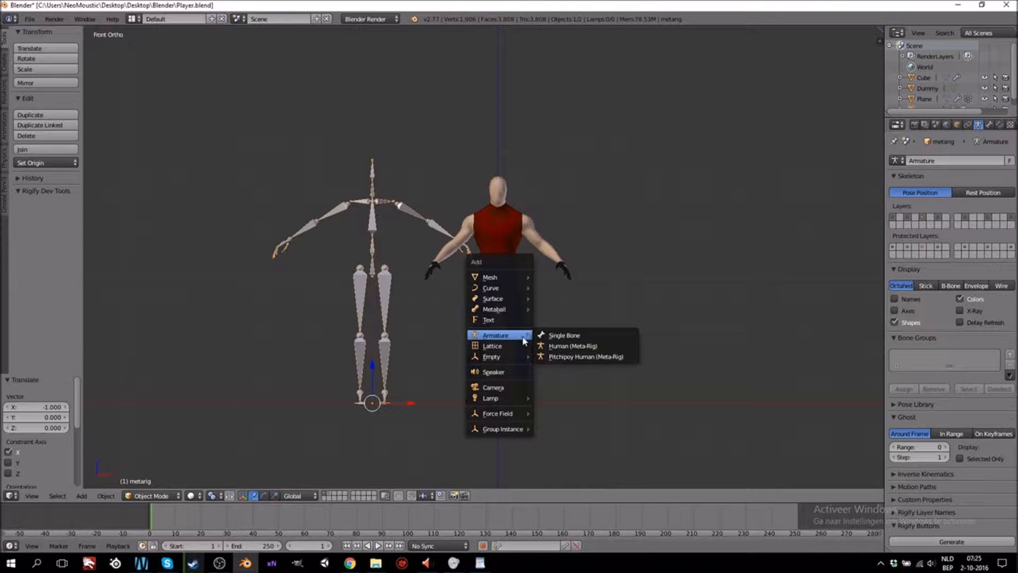
{"action": "left_click", "coordinate": [583, 356]}
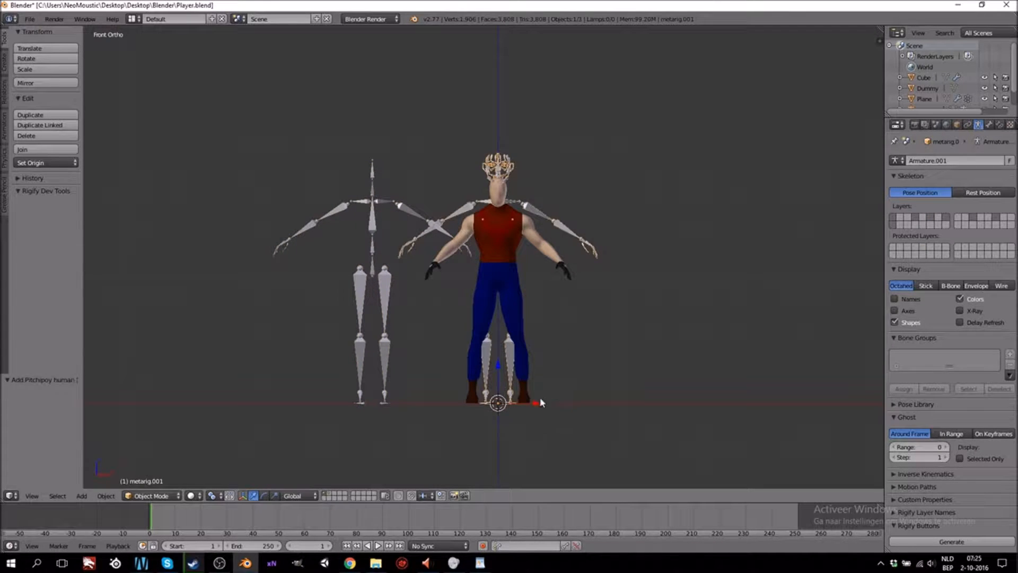
{"action": "key", "text": "g"}
{"action": "key", "text": "x"}
{"action": "left_click", "coordinate": [204, 383]}
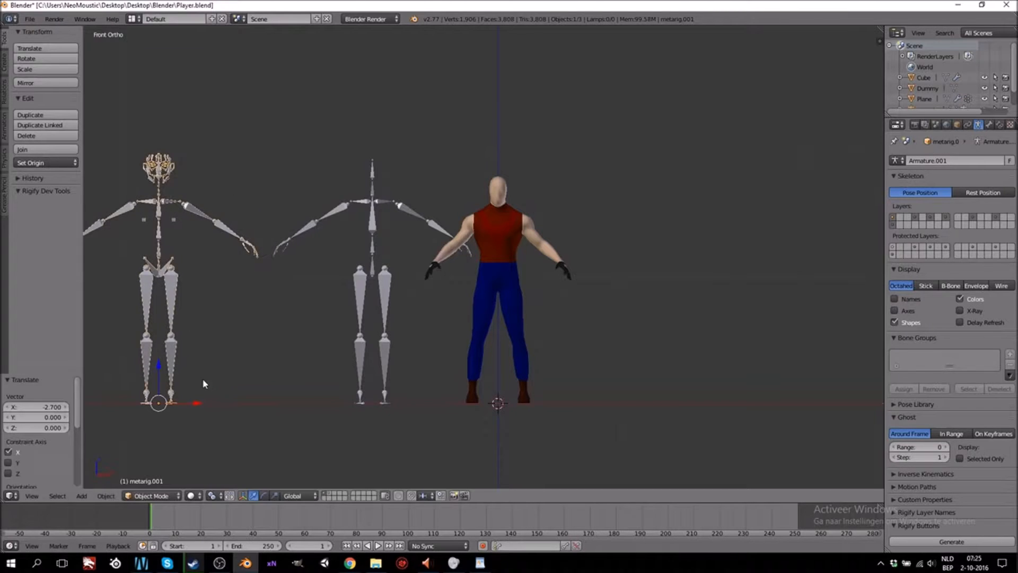
Compare the two meta-rigs, examining the Pitchipoy rig's face and upper-body bones up close
{"action": "scroll", "coordinate": [204, 380], "scroll_direction": "down", "scroll_amount": 13, "text": "ctrl"}
{"action": "scroll", "coordinate": [412, 326], "scroll_direction": "up", "scroll_amount": 2}
{"action": "scroll", "coordinate": [412, 326], "scroll_direction": "up", "scroll_amount": 2, "text": "ctrl"}
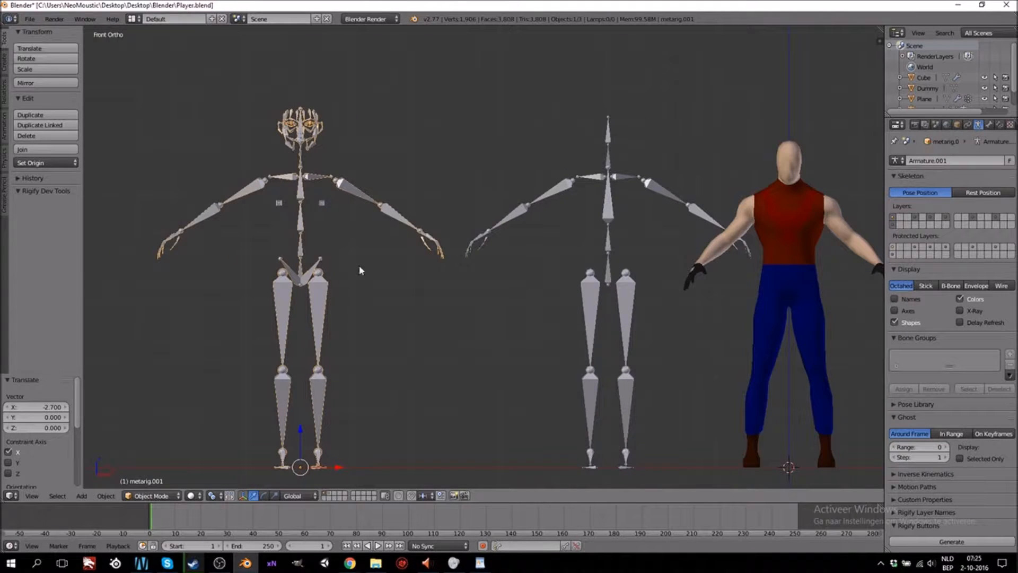
{"action": "middle_click_drag", "start_coordinate": [689, 202], "coordinate": [567, 214]}
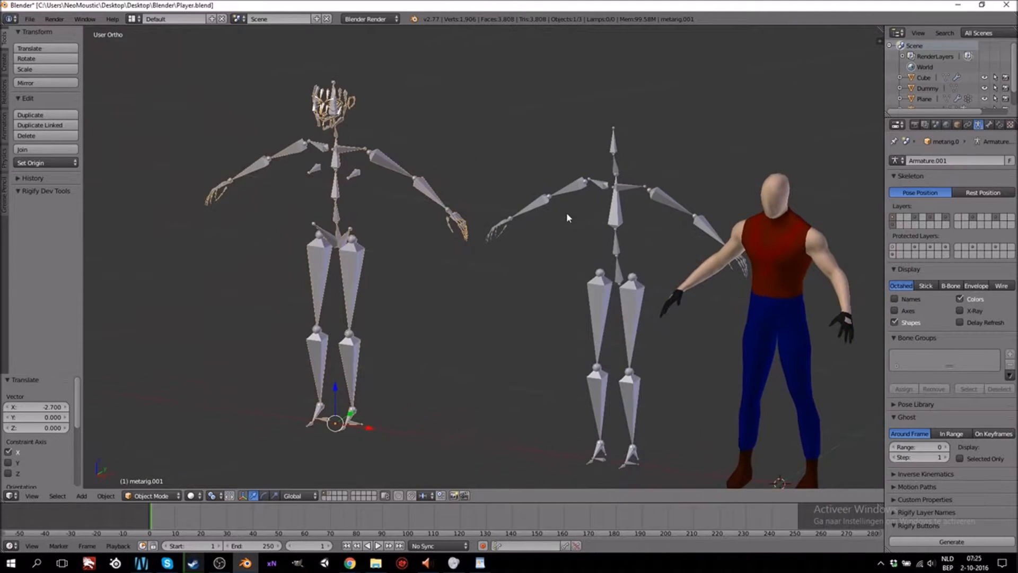
{"action": "middle_click_drag", "start_coordinate": [425, 230], "coordinate": [377, 175]}
{"action": "scroll", "coordinate": [377, 175], "scroll_direction": "up", "scroll_amount": 8}
{"action": "scroll", "coordinate": [377, 178], "scroll_direction": "down", "scroll_amount": 10}
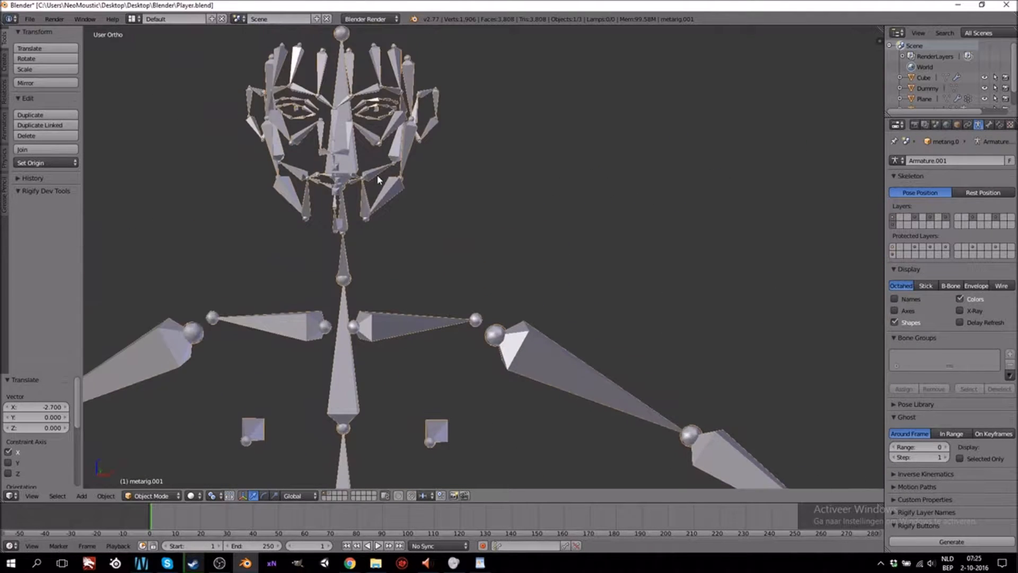
{"action": "scroll", "coordinate": [449, 217], "scroll_direction": "down", "scroll_amount": 10, "text": "shift"}
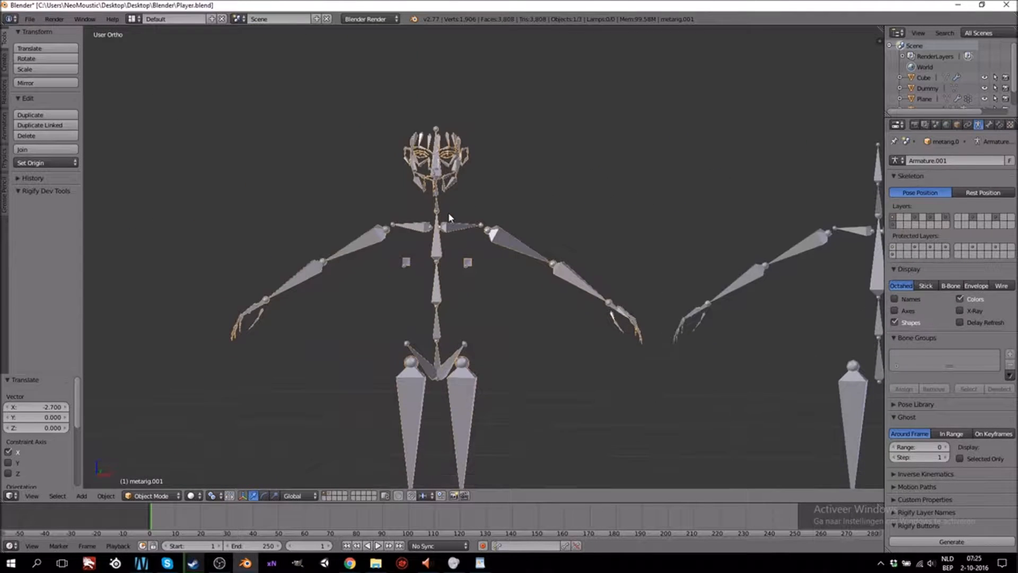
Delete the Pitchipoy Human meta-rig from the scene
{"action": "scroll", "coordinate": [448, 212], "scroll_direction": "down", "scroll_amount": 5}
{"action": "key", "text": "x"}
{"action": "left_click", "coordinate": [495, 341]}
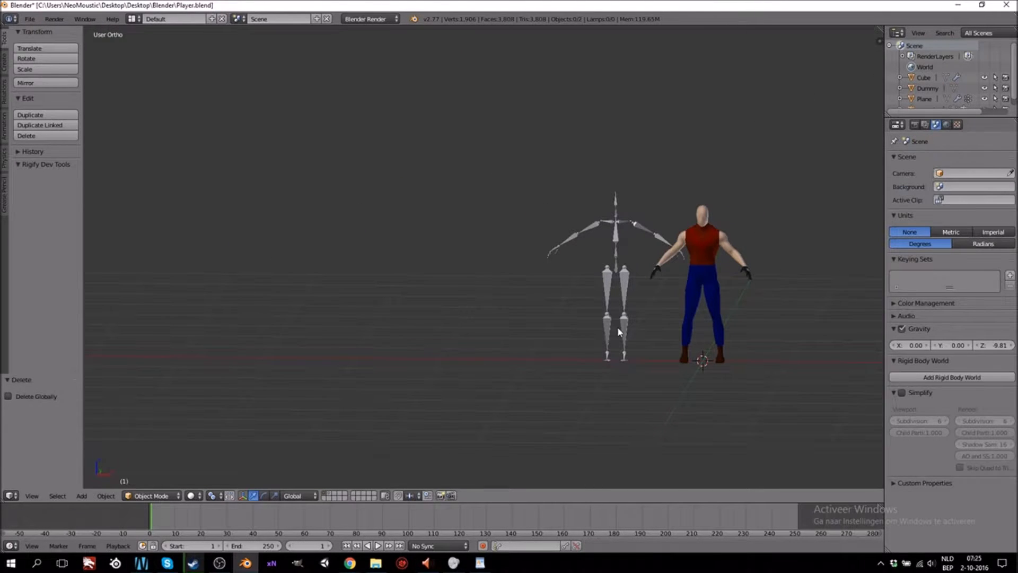
In front view, move the Human meta-rig 1 unit along the X axis onto the character
{"action": "key", "text": "KP_1"}
{"action": "scroll", "coordinate": [618, 327], "scroll_direction": "up", "scroll_amount": 12, "text": "ctrl"}
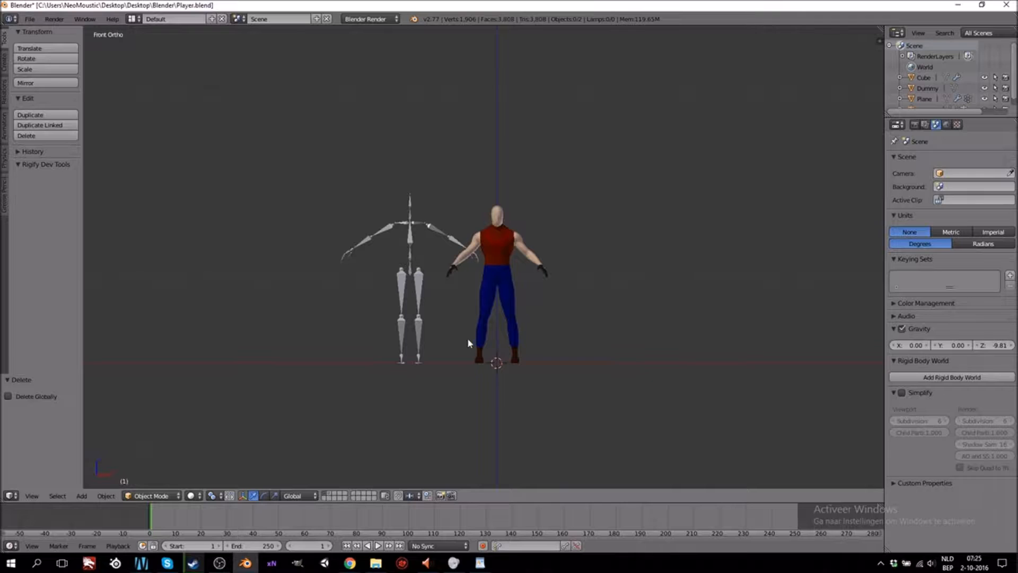
{"action": "right_click", "coordinate": [416, 329]}
{"action": "key", "text": "g"}
{"action": "key", "text": "x"}
{"action": "key", "text": "1"}
{"action": "key", "text": "Return"}
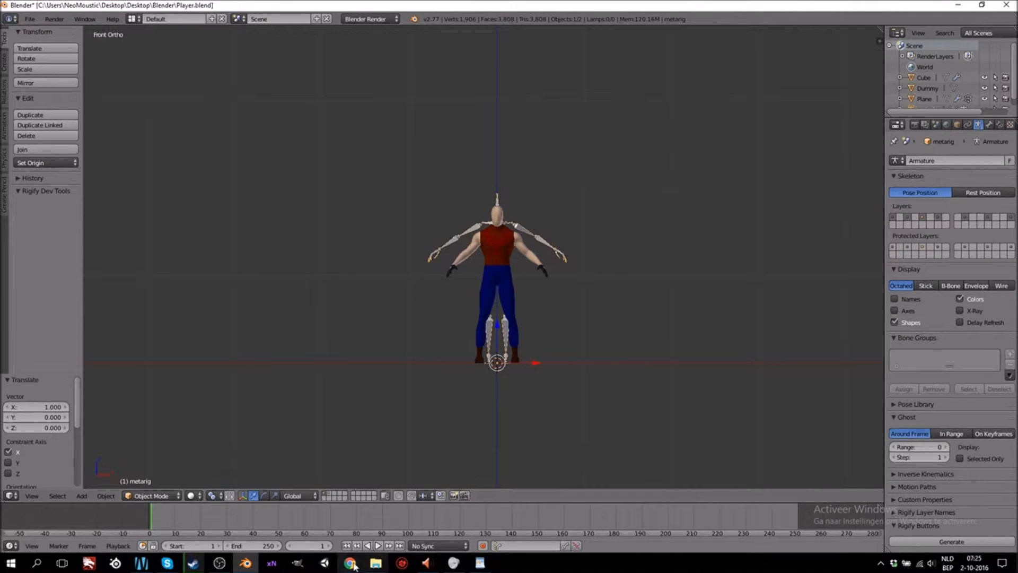
{"action": "scroll", "coordinate": [524, 310], "scroll_direction": "up", "scroll_amount": 4}
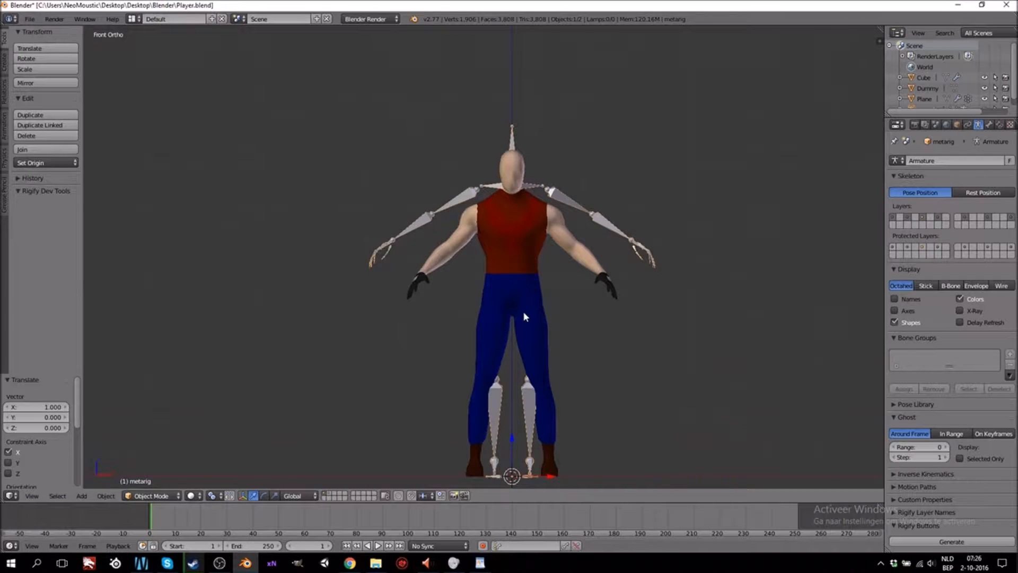
{"action": "scroll", "coordinate": [524, 311], "scroll_direction": "up", "scroll_amount": 5, "text": "ctrl"}
{"action": "scroll", "coordinate": [471, 286], "scroll_direction": "down", "scroll_amount": 4, "text": "shift"}
{"action": "scroll", "coordinate": [472, 286], "scroll_direction": "down", "scroll_amount": 3, "text": "ctrl"}
{"action": "scroll", "coordinate": [470, 267], "scroll_direction": "up", "scroll_amount": 2, "text": "shift"}
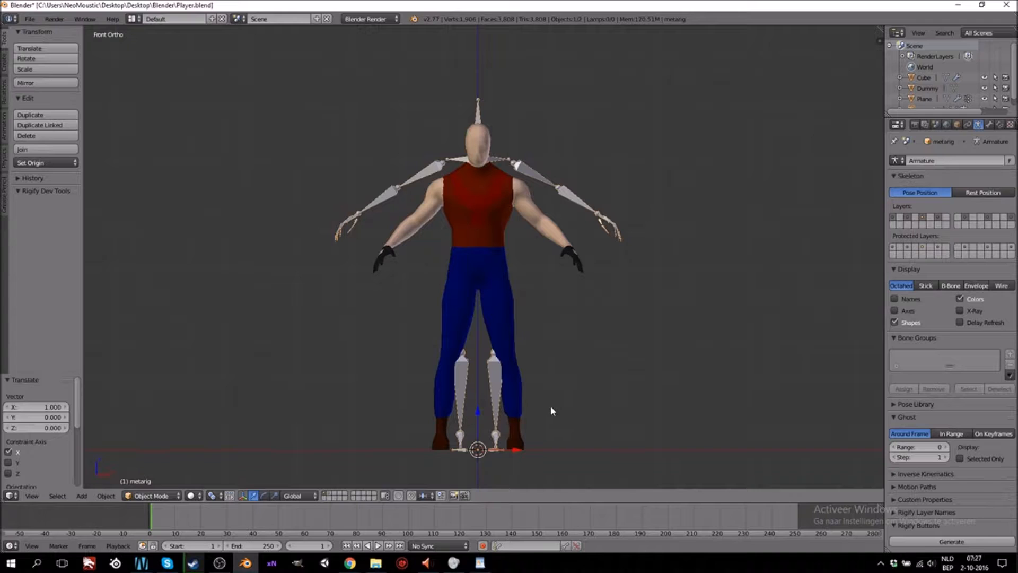
In Edit Mode, set the pivot point to 3D Cursor and scale all the meta-rig's bones by about 0.911
{"action": "key", "text": "Tab"}
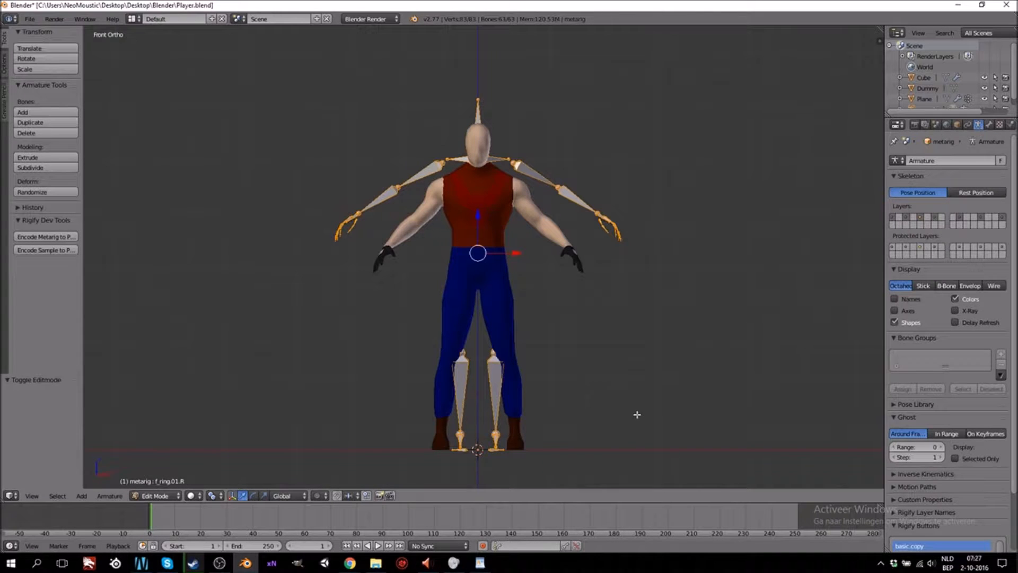
{"action": "left_click", "coordinate": [191, 497]}
{"action": "left_click", "coordinate": [213, 497]}
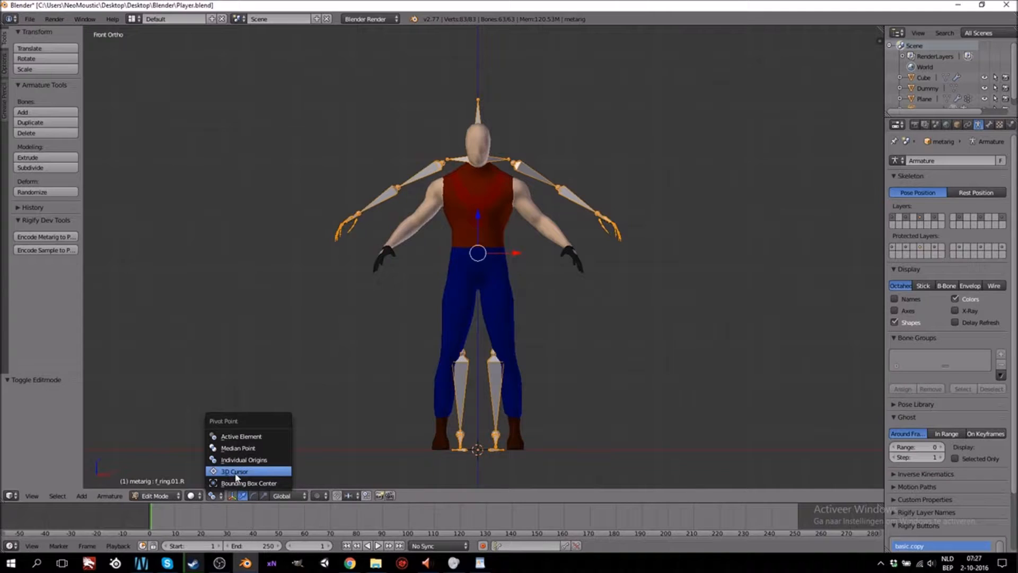
{"action": "left_click", "coordinate": [229, 471]}
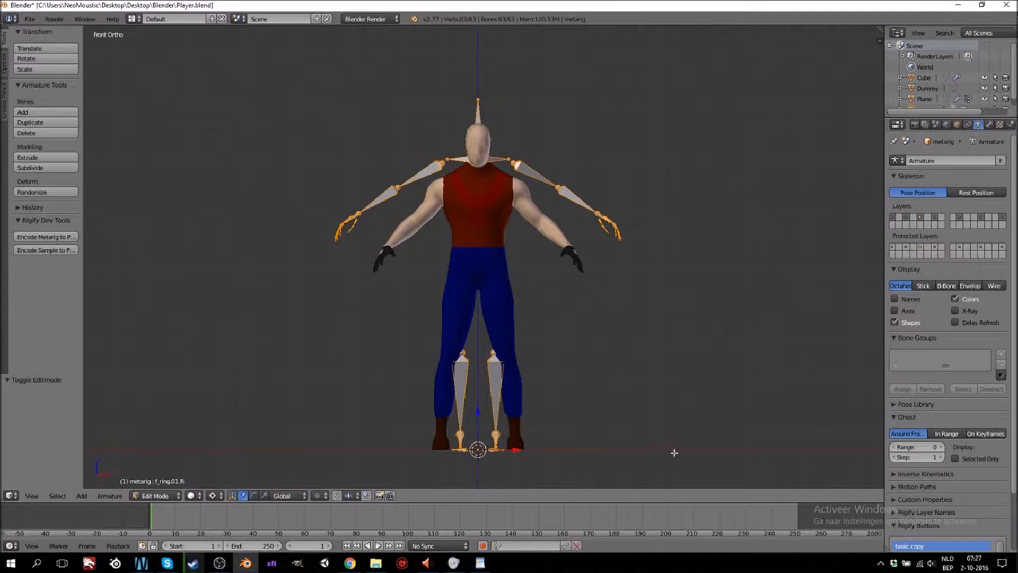
{"action": "key", "text": "s"}
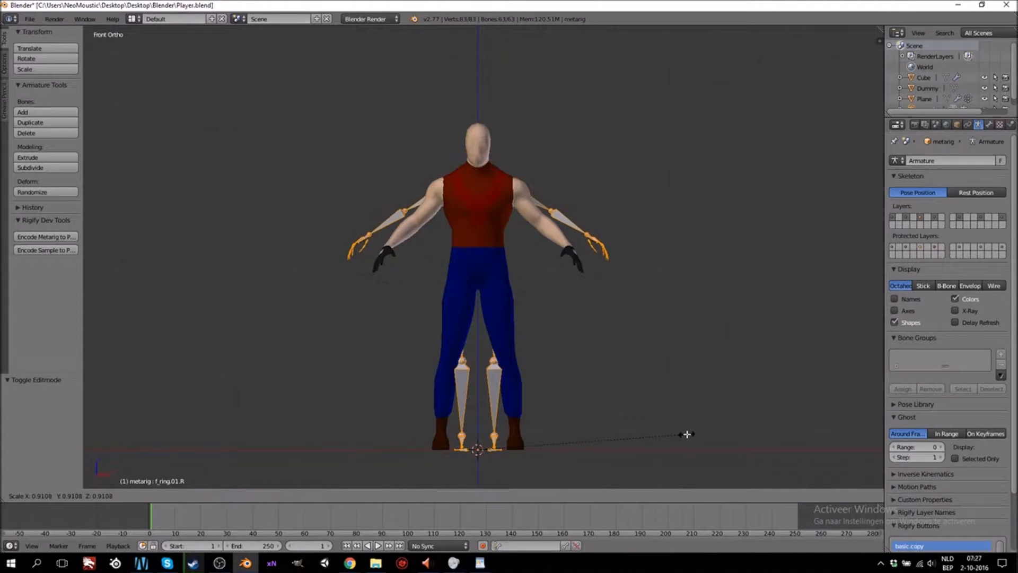
{"action": "left_click", "coordinate": [687, 434]}
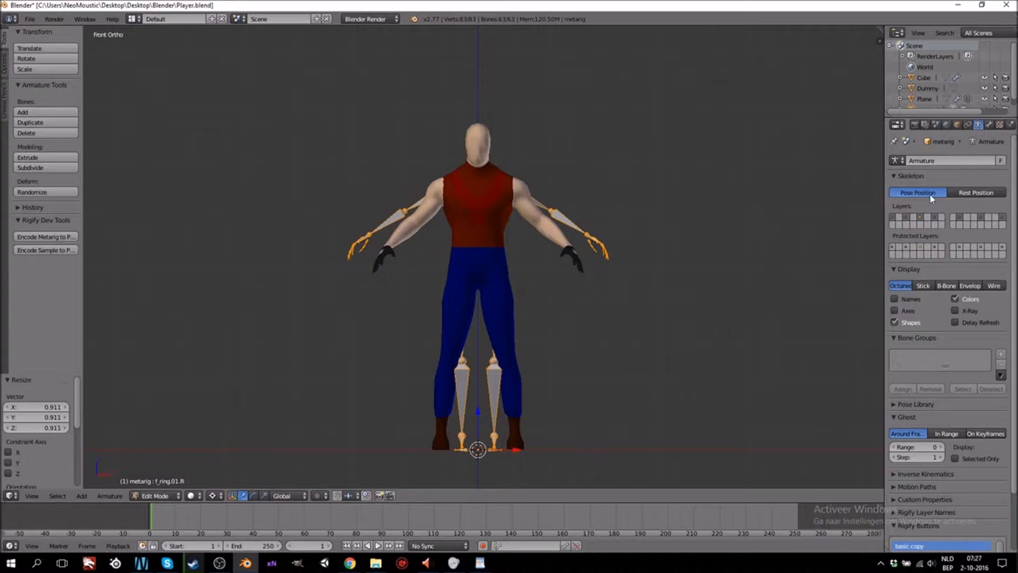
Enable X-Ray display for the armature and scale all its bones by about 1.017
{"action": "left_click", "coordinate": [954, 310]}
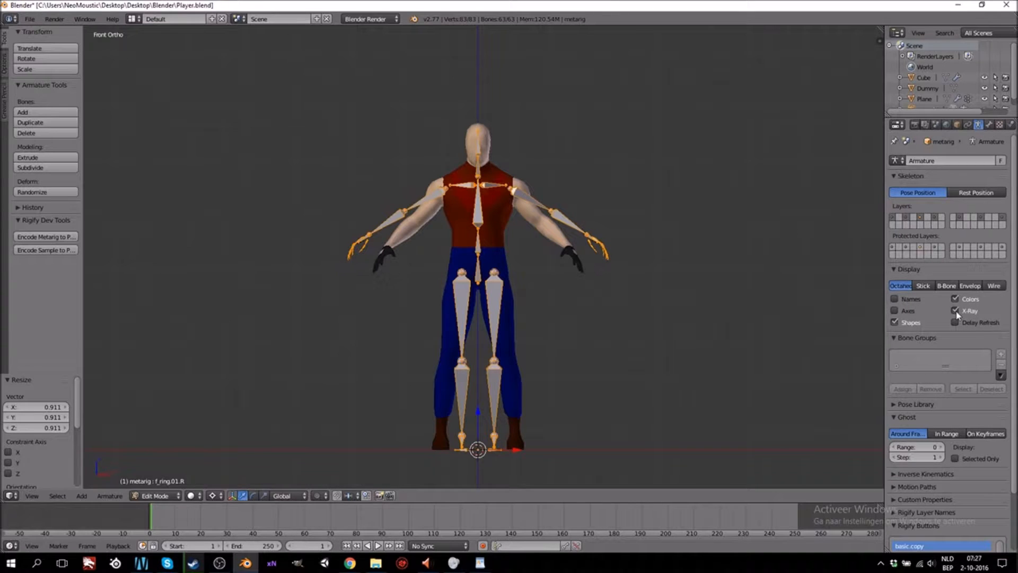
{"action": "key", "text": "s"}
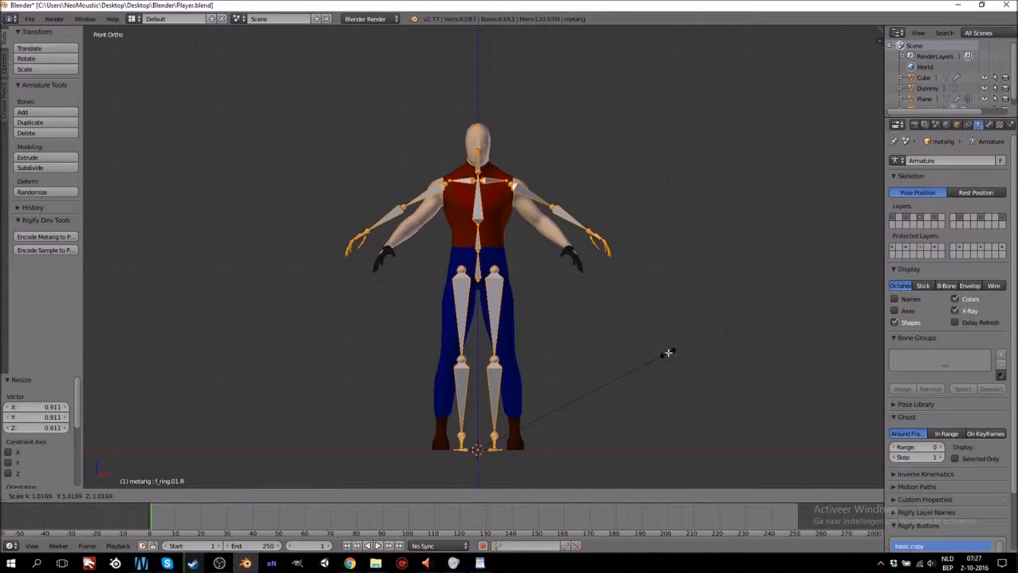
{"action": "left_click", "coordinate": [669, 352]}
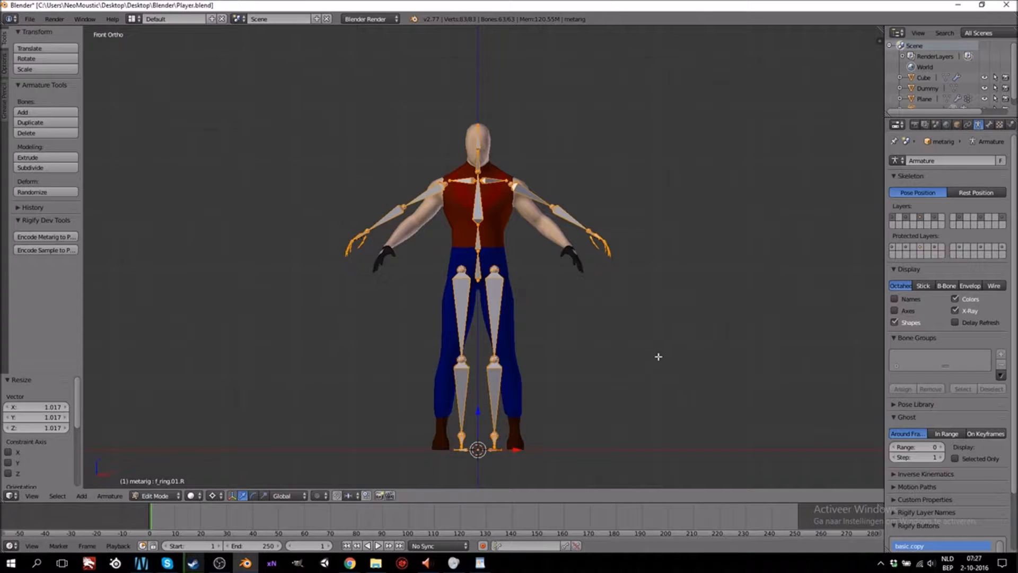
Turn on X-Axis Mirror in the armature editing options
{"action": "scroll", "coordinate": [490, 388], "scroll_direction": "up", "scroll_amount": 2}
{"action": "scroll", "coordinate": [501, 359], "scroll_direction": "down", "scroll_amount": 5}
{"action": "scroll", "coordinate": [500, 359], "scroll_direction": "up", "scroll_amount": 3}
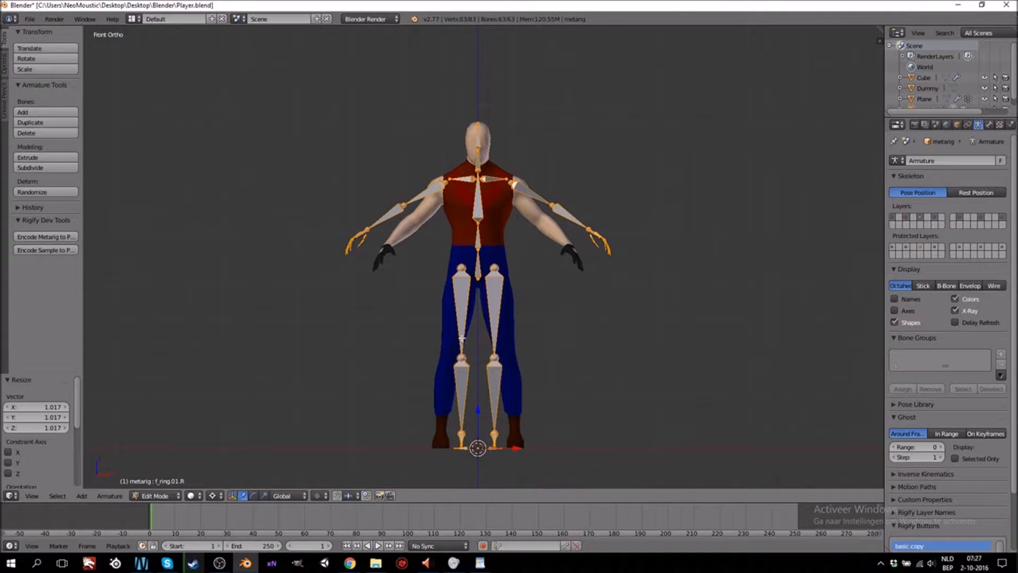
{"action": "left_click", "coordinate": [5, 67]}
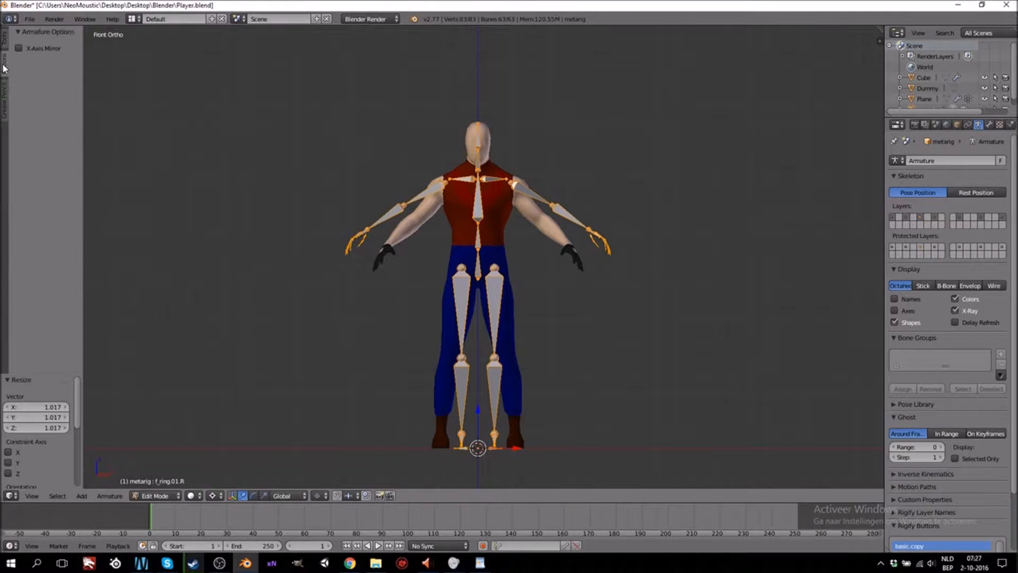
{"action": "left_click", "coordinate": [20, 49]}
{"action": "left_click", "coordinate": [3, 41]}
Examine how the meta-rig's arm, hand and leg bones line up with the character from several angles
{"action": "scroll", "coordinate": [490, 325], "scroll_direction": "up", "scroll_amount": 2}
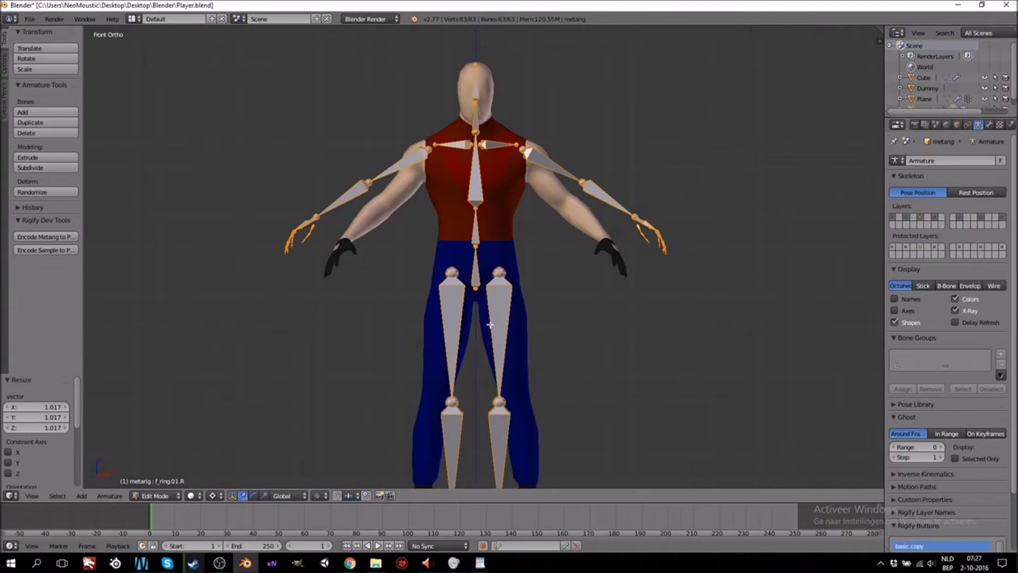
{"action": "scroll", "coordinate": [489, 325], "scroll_direction": "up", "scroll_amount": 1}
{"action": "scroll", "coordinate": [490, 325], "scroll_direction": "up", "scroll_amount": 2, "text": "shift"}
{"action": "scroll", "coordinate": [499, 307], "scroll_direction": "down", "scroll_amount": 10, "text": "shift"}
{"action": "scroll", "coordinate": [499, 307], "scroll_direction": "up", "scroll_amount": 10, "text": "shift"}
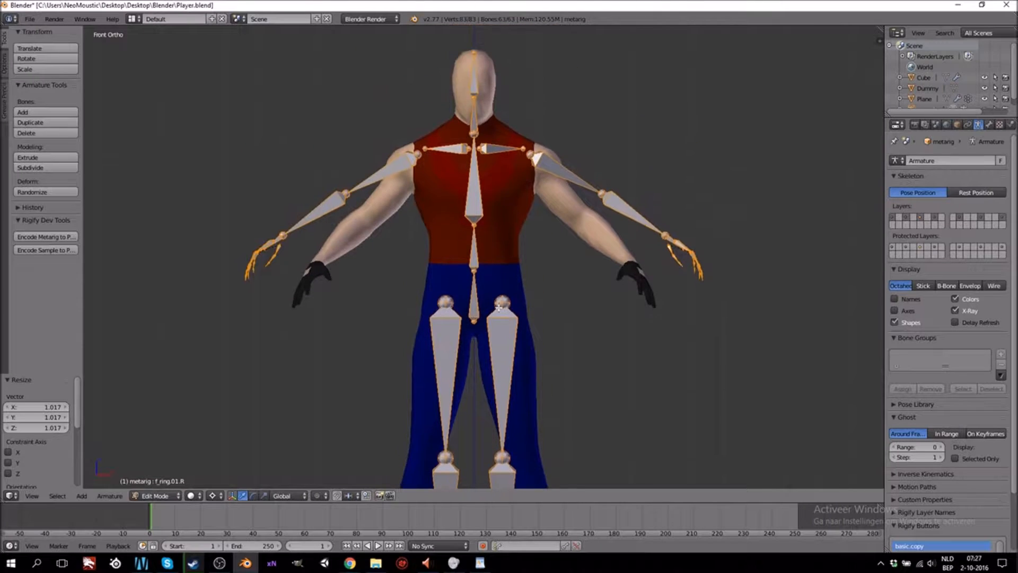
{"action": "scroll", "coordinate": [499, 308], "scroll_direction": "down", "scroll_amount": 6}
{"action": "scroll", "coordinate": [507, 311], "scroll_direction": "up", "scroll_amount": 3}
{"action": "middle_click_drag", "start_coordinate": [552, 298], "coordinate": [596, 340]}
{"action": "scroll", "coordinate": [595, 340], "scroll_direction": "down", "scroll_amount": 2}
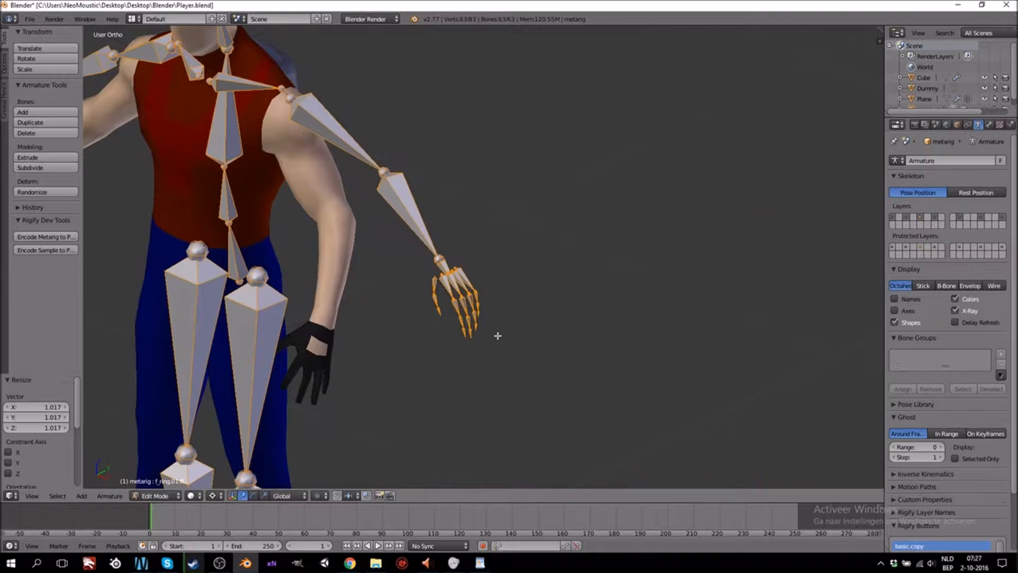
{"action": "scroll", "coordinate": [496, 334], "scroll_direction": "up", "scroll_amount": 5}
{"action": "scroll", "coordinate": [451, 331], "scroll_direction": "down", "scroll_amount": 6}
{"action": "middle_click_drag", "start_coordinate": [545, 334], "coordinate": [477, 346]}
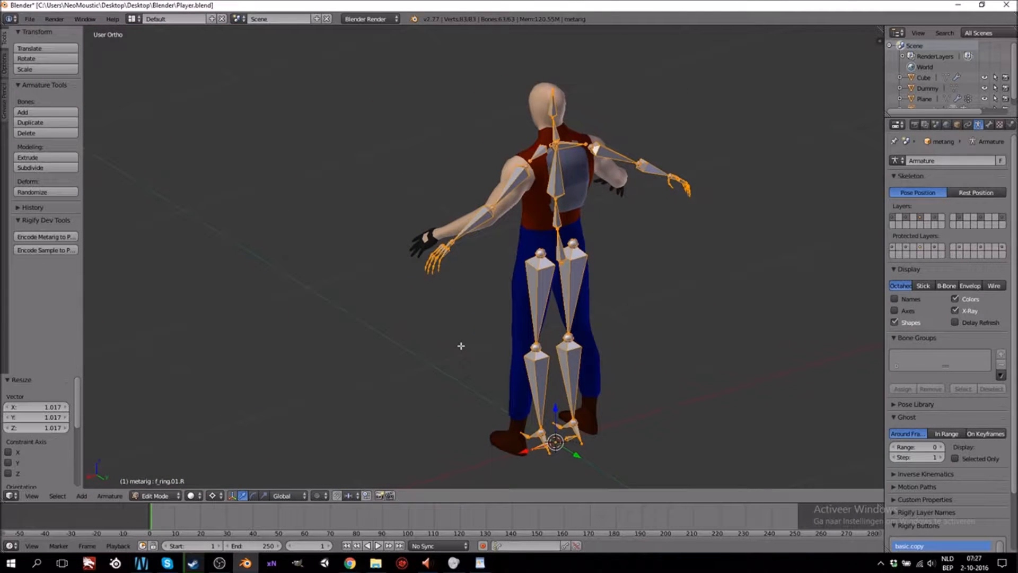
{"action": "middle_click_drag", "start_coordinate": [453, 344], "coordinate": [516, 339]}
{"action": "scroll", "coordinate": [492, 329], "scroll_direction": "up", "scroll_amount": 3}
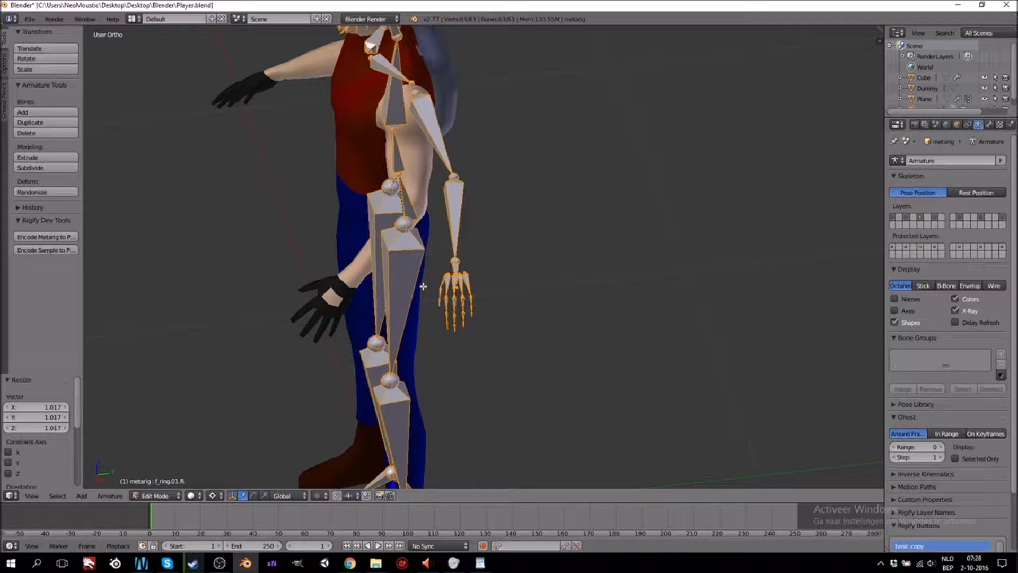
Delete all palm, finger and thumb bones of the left hand, mirrored to the right hand
{"action": "scroll", "coordinate": [432, 302], "scroll_direction": "up", "scroll_amount": 3}
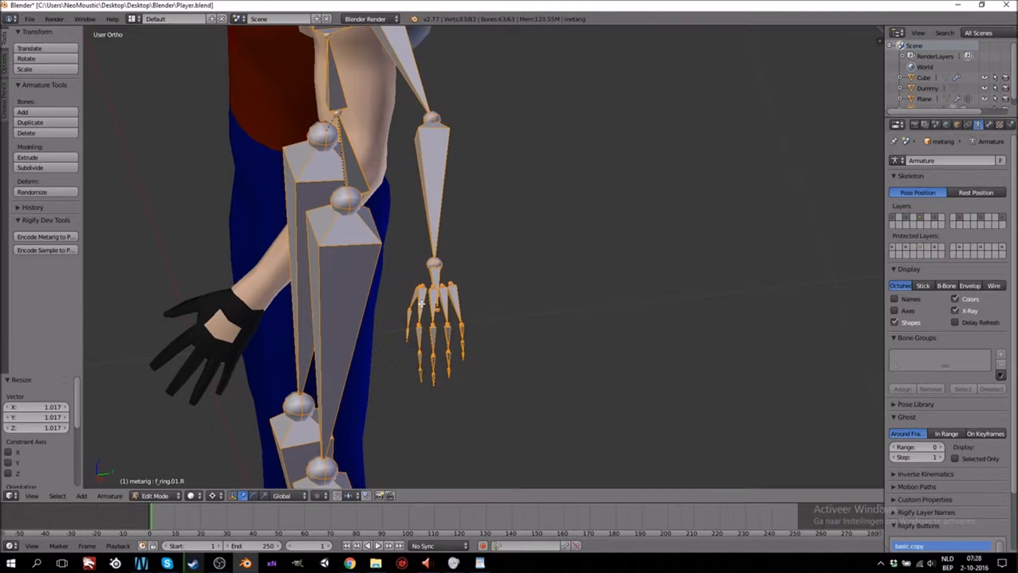
{"action": "right_click", "coordinate": [422, 288]}
{"action": "right_click", "coordinate": [420, 309], "text": "shift"}
{"action": "right_click", "coordinate": [420, 360], "text": "shift"}
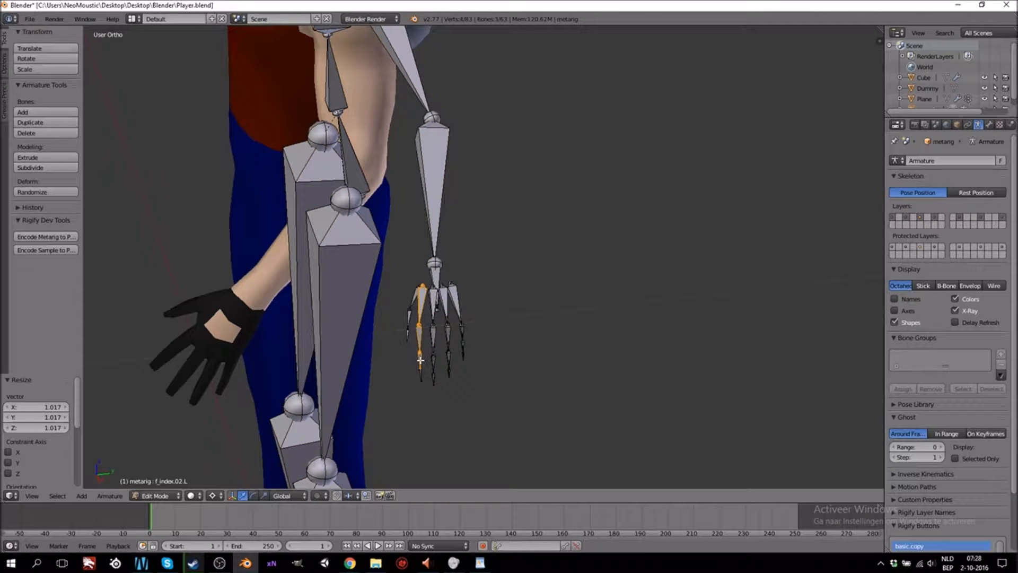
{"action": "right_click", "coordinate": [420, 374], "text": "shift"}
{"action": "right_click", "coordinate": [434, 378], "text": "shift"}
{"action": "right_click", "coordinate": [433, 335], "text": "shift"}
{"action": "right_click", "coordinate": [435, 299], "text": "shift"}
{"action": "right_click", "coordinate": [445, 297], "text": "shift"}
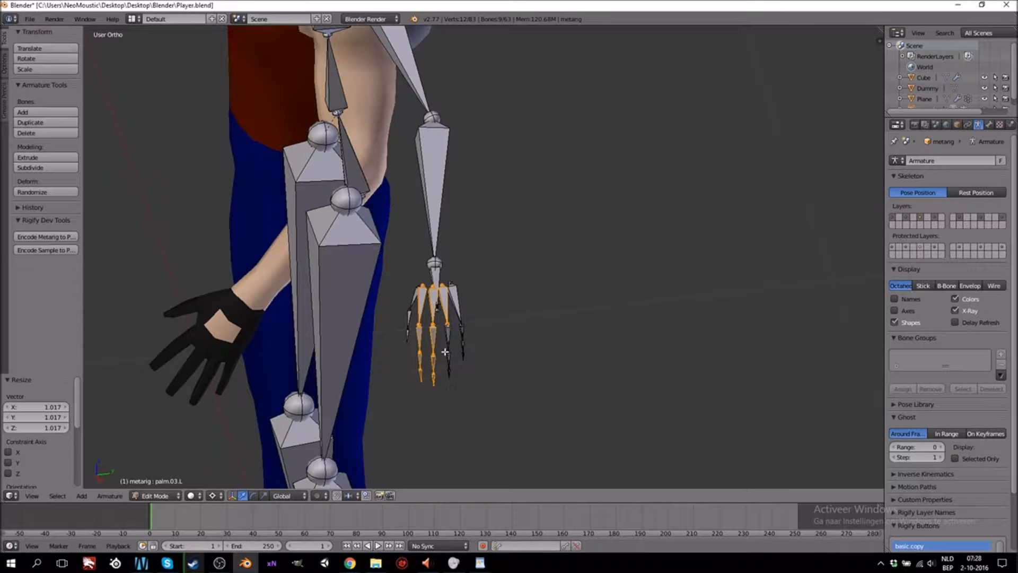
{"action": "right_click", "coordinate": [448, 360], "text": "shift"}
{"action": "right_click", "coordinate": [464, 353], "text": "shift"}
{"action": "right_click", "coordinate": [464, 350], "text": "shift"}
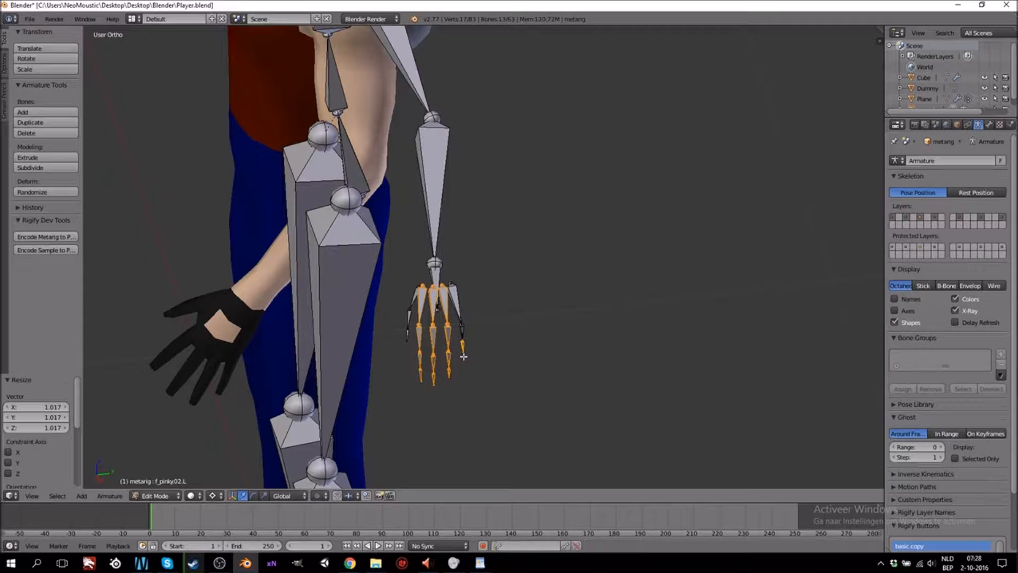
{"action": "right_click", "coordinate": [457, 302], "text": "shift"}
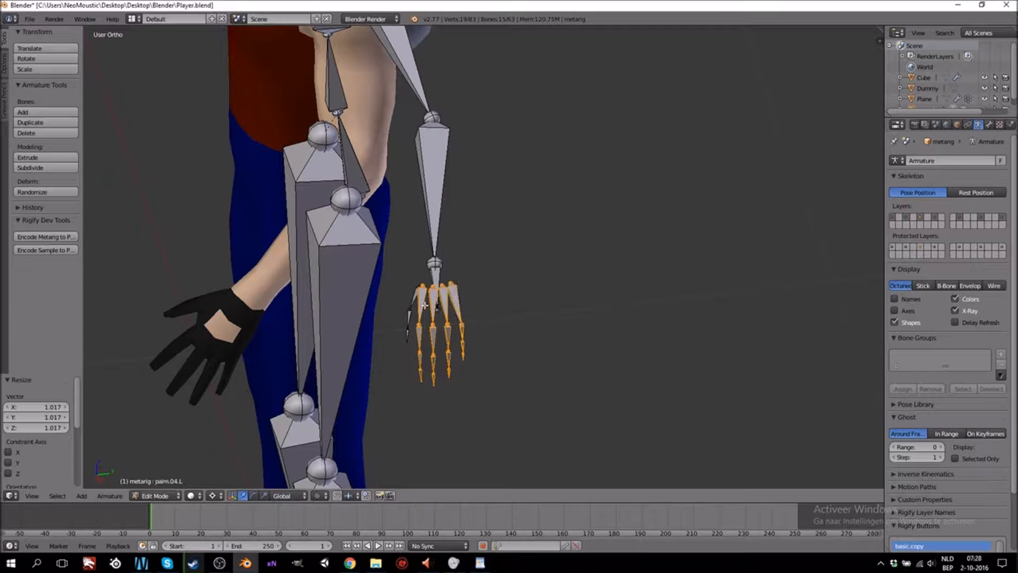
{"action": "right_click", "coordinate": [410, 300], "text": "shift"}
{"action": "key", "text": "x"}
{"action": "left_click", "coordinate": [414, 327]}
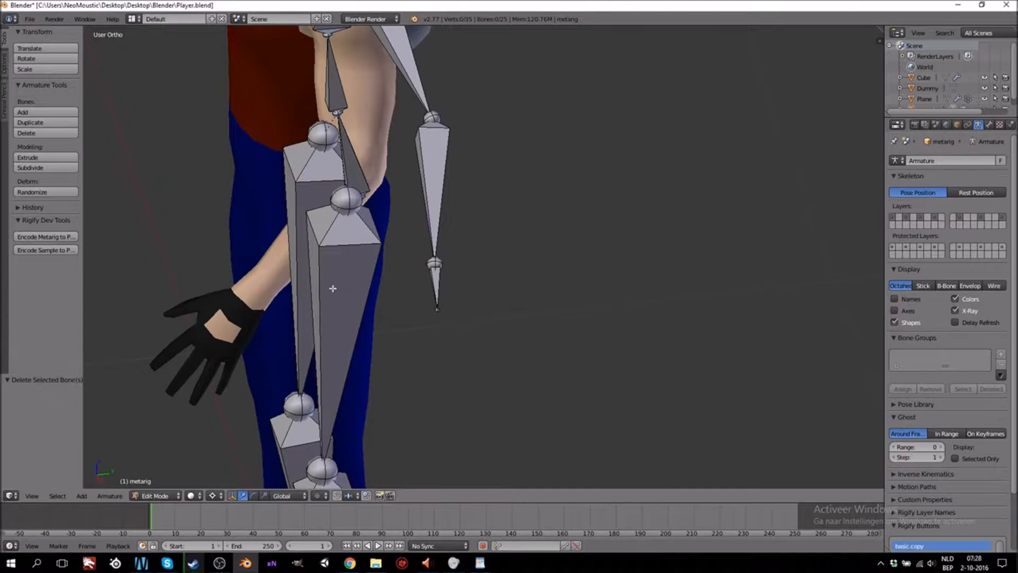
Delete the heel bones of the left foot, mirrored to the right foot
{"action": "middle_click_drag", "start_coordinate": [414, 328], "coordinate": [431, 279]}
{"action": "scroll", "coordinate": [431, 280], "scroll_direction": "down", "scroll_amount": 5}
{"action": "scroll", "coordinate": [431, 281], "scroll_direction": "down", "scroll_amount": 6, "text": "ctrl"}
{"action": "scroll", "coordinate": [473, 272], "scroll_direction": "down", "scroll_amount": 16, "text": "shift"}
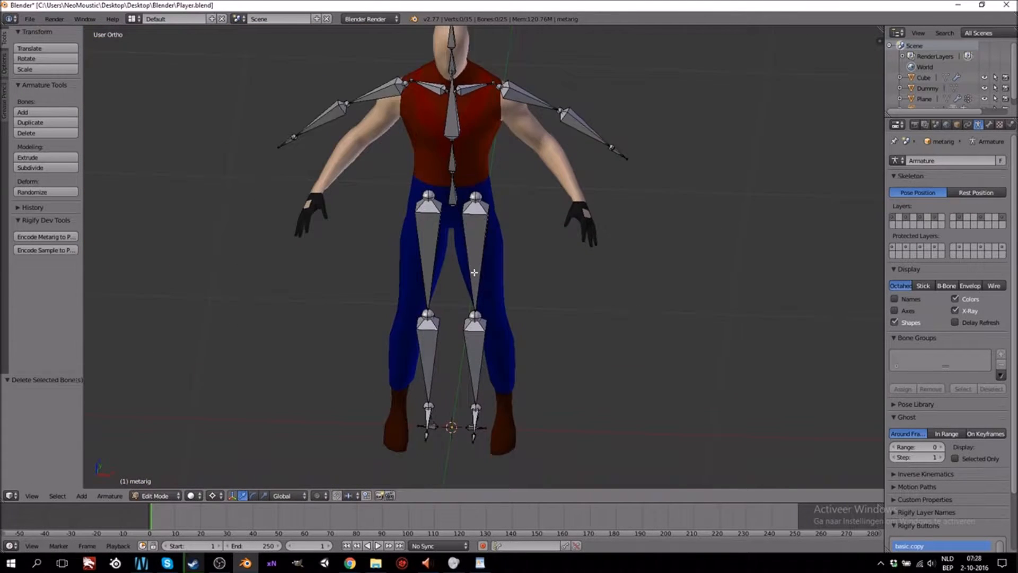
{"action": "scroll", "coordinate": [489, 348], "scroll_direction": "up", "scroll_amount": 3}
{"action": "middle_click_drag", "start_coordinate": [489, 348], "coordinate": [536, 391]}
{"action": "right_click", "coordinate": [567, 380]}
{"action": "key", "text": "x"}
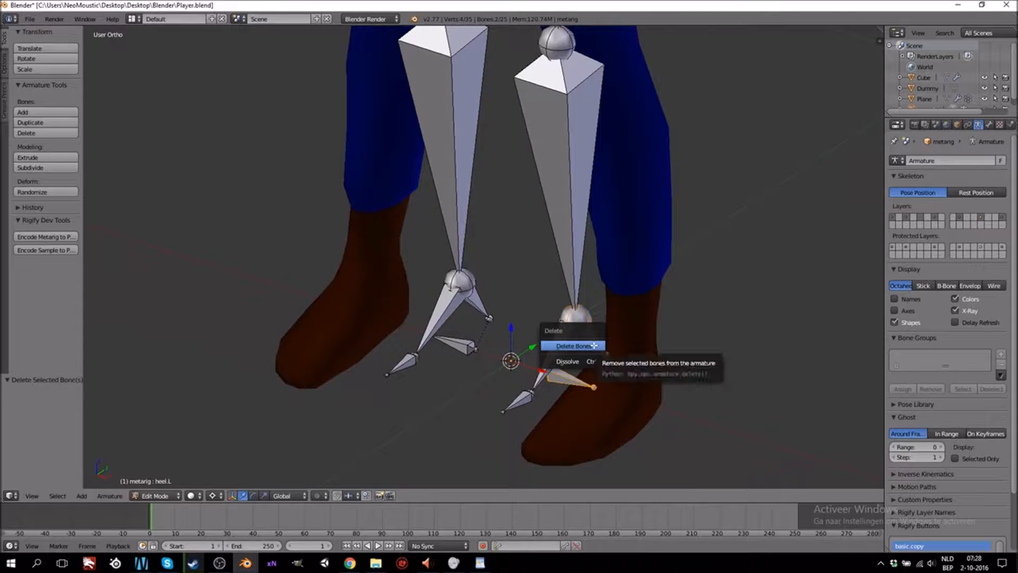
{"action": "left_click", "coordinate": [590, 347]}
In front view, snap the 3D cursor to the upper joint of the left thigh bone
{"action": "scroll", "coordinate": [530, 321], "scroll_direction": "down", "scroll_amount": 5}
{"action": "scroll", "coordinate": [530, 322], "scroll_direction": "up", "scroll_amount": 20, "text": "shift"}
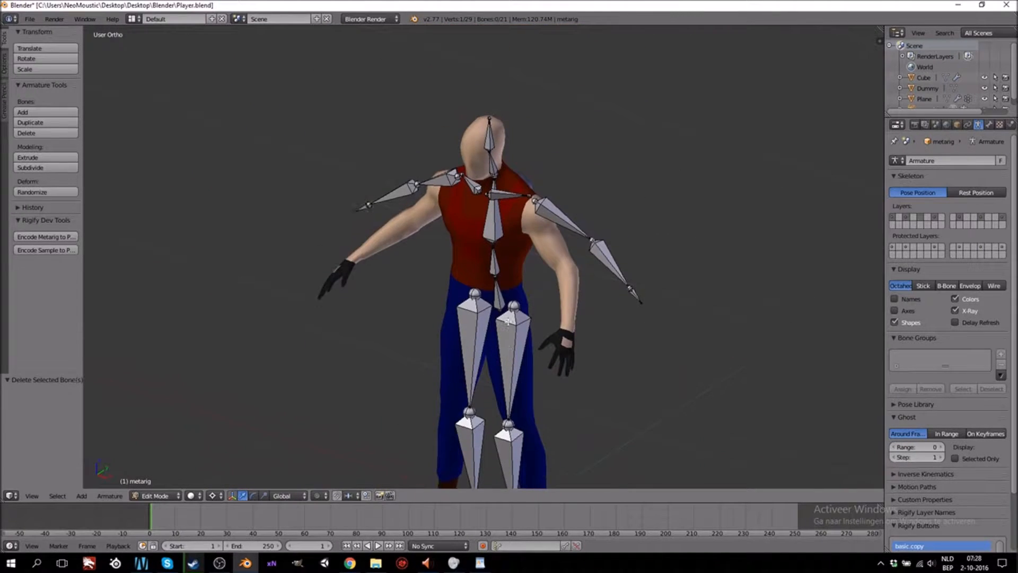
{"action": "middle_click_drag", "start_coordinate": [618, 320], "coordinate": [581, 330]}
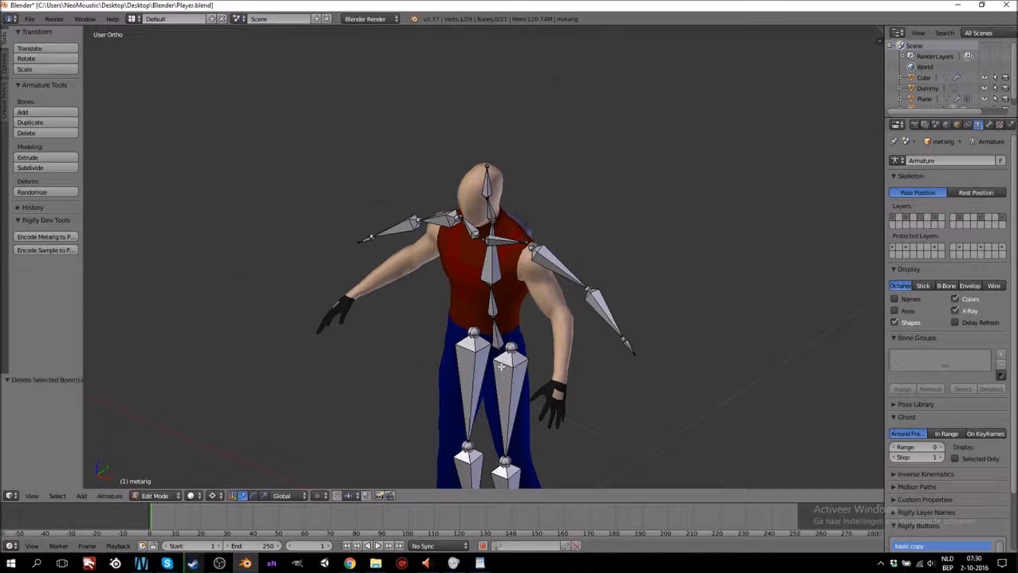
{"action": "scroll", "coordinate": [501, 367], "scroll_direction": "down", "scroll_amount": 6, "text": "ctrl"}
{"action": "scroll", "coordinate": [500, 356], "scroll_direction": "up", "scroll_amount": 6, "text": "ctrl"}
{"action": "scroll", "coordinate": [501, 334], "scroll_direction": "down", "scroll_amount": 6, "text": "shift"}
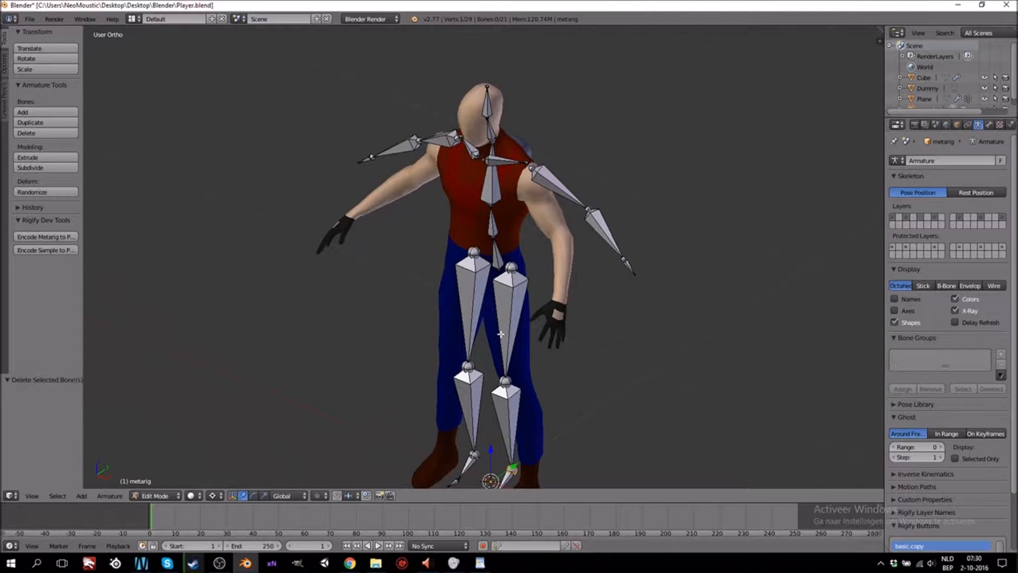
{"action": "scroll", "coordinate": [501, 334], "scroll_direction": "down", "scroll_amount": 4, "text": "shift"}
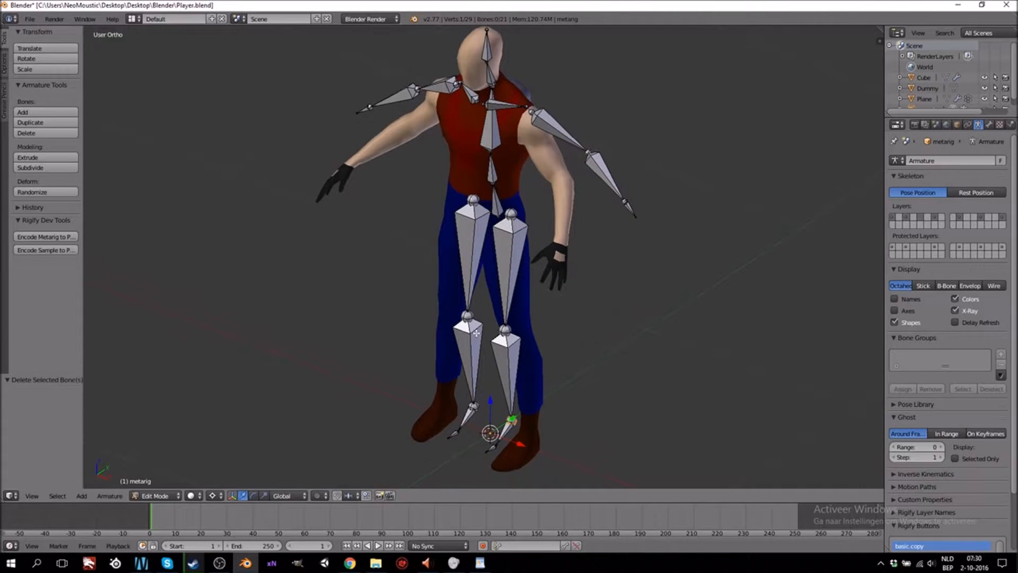
{"action": "key", "text": "KP_1"}
{"action": "scroll", "coordinate": [504, 310], "scroll_direction": "down", "scroll_amount": 3, "text": "shift"}
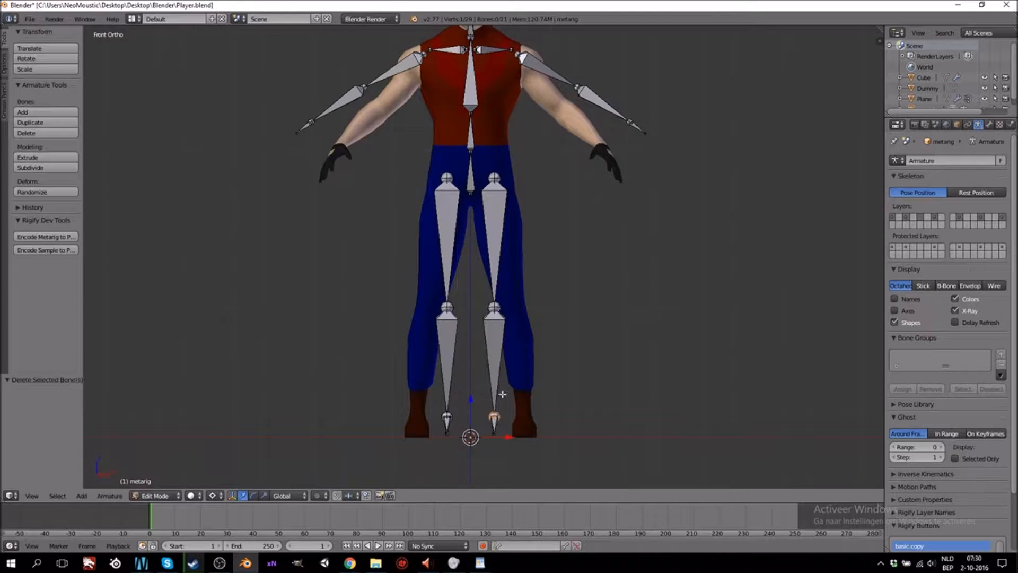
{"action": "right_click", "coordinate": [495, 178]}
{"action": "scroll", "coordinate": [489, 254], "scroll_direction": "up", "scroll_amount": 2}
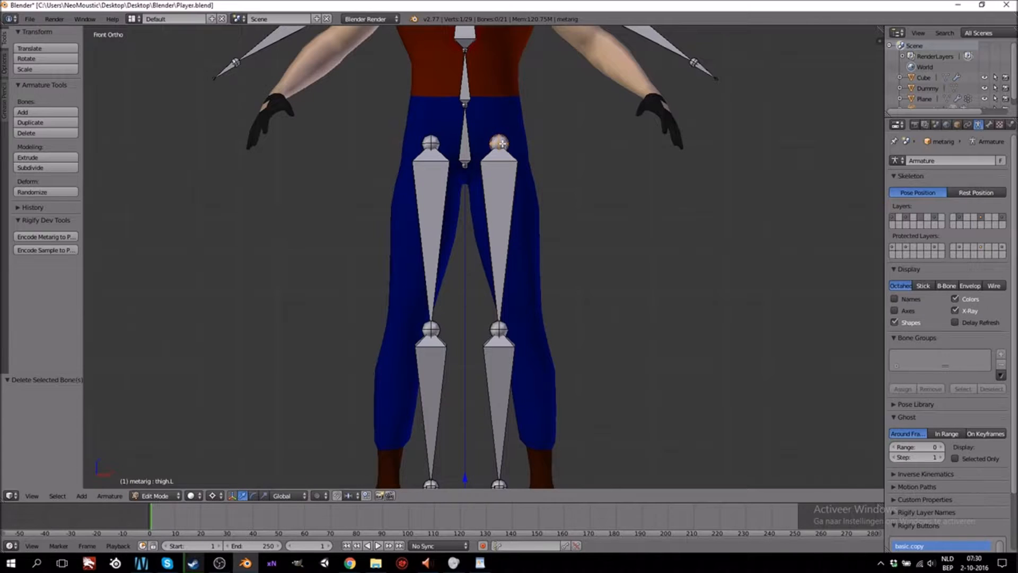
{"action": "key", "text": "shift+s"}
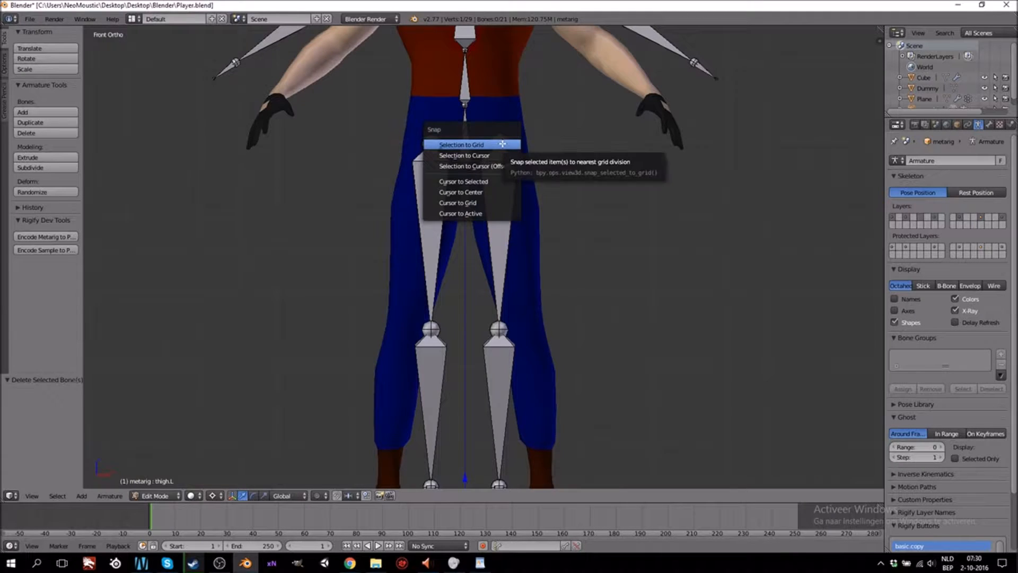
{"action": "left_click", "coordinate": [477, 183]}
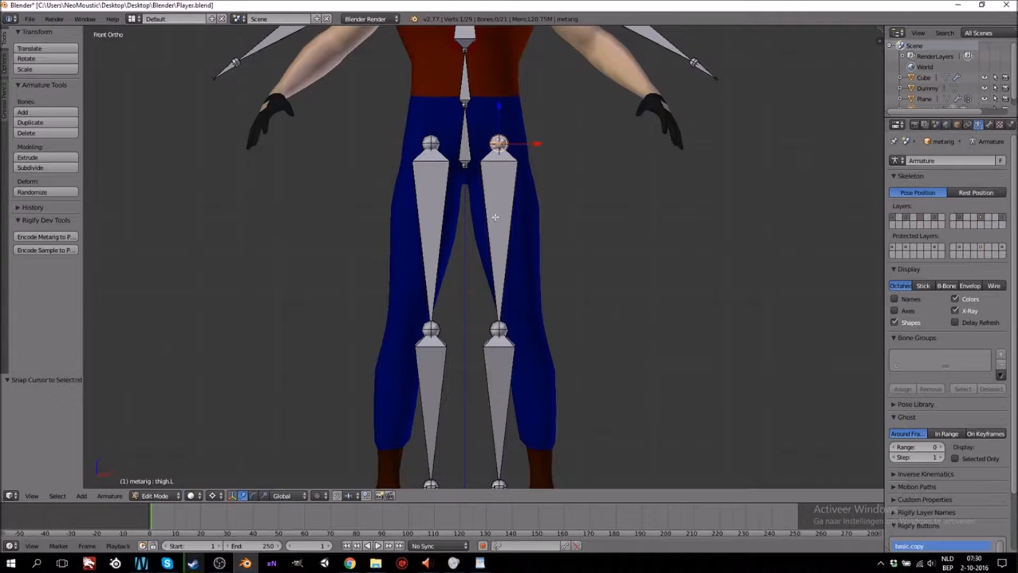
Rotate the left thigh, shin, foot and toe bones about -7.17° around the hip joint in front view, mirrored to the right leg
{"action": "scroll", "coordinate": [510, 275], "scroll_direction": "down", "scroll_amount": 4, "text": "shift"}
{"action": "scroll", "coordinate": [511, 275], "scroll_direction": "up", "scroll_amount": 1, "text": "shift"}
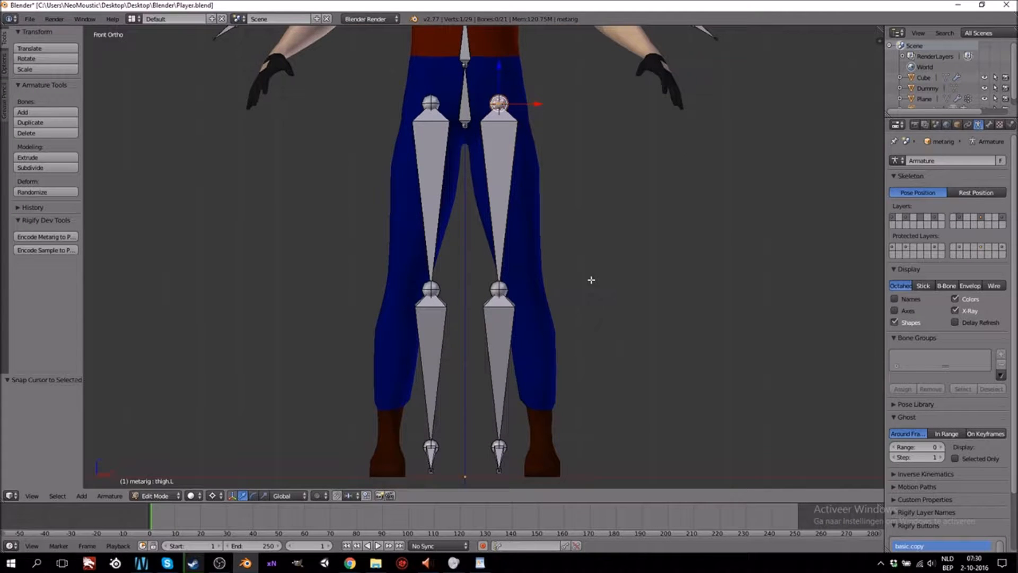
{"action": "right_click", "coordinate": [499, 237]}
{"action": "right_click", "coordinate": [498, 457], "text": "shift"}
{"action": "middle_click_drag", "start_coordinate": [563, 447], "coordinate": [517, 461]}
{"action": "scroll", "coordinate": [517, 451], "scroll_direction": "up", "scroll_amount": 1}
{"action": "scroll", "coordinate": [517, 437], "scroll_direction": "down", "scroll_amount": 7, "text": "shift"}
{"action": "right_click", "coordinate": [517, 392], "text": "shift"}
{"action": "right_click", "coordinate": [498, 416], "text": "shift"}
{"action": "key", "text": "KP_1"}
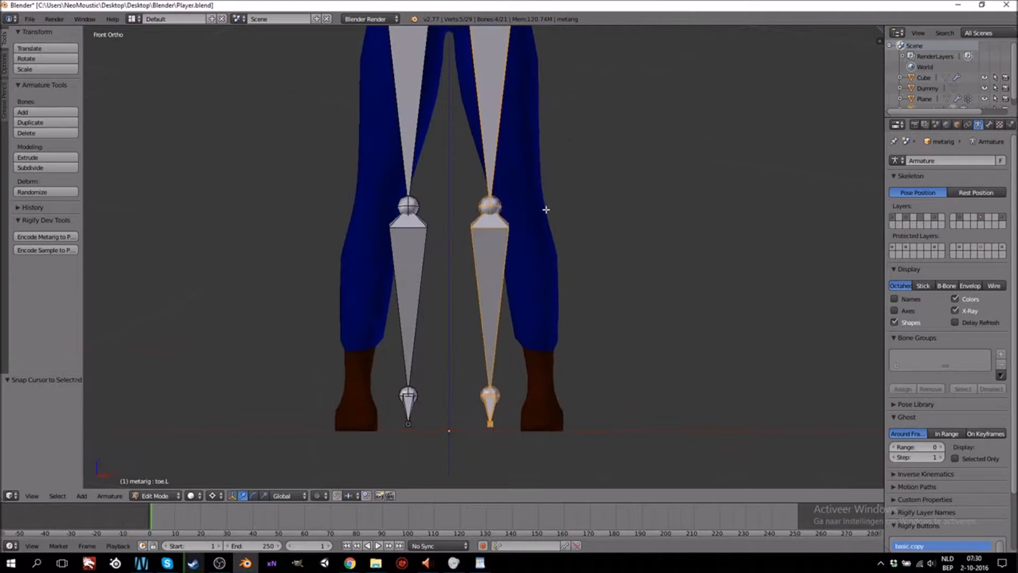
{"action": "key", "text": "r"}
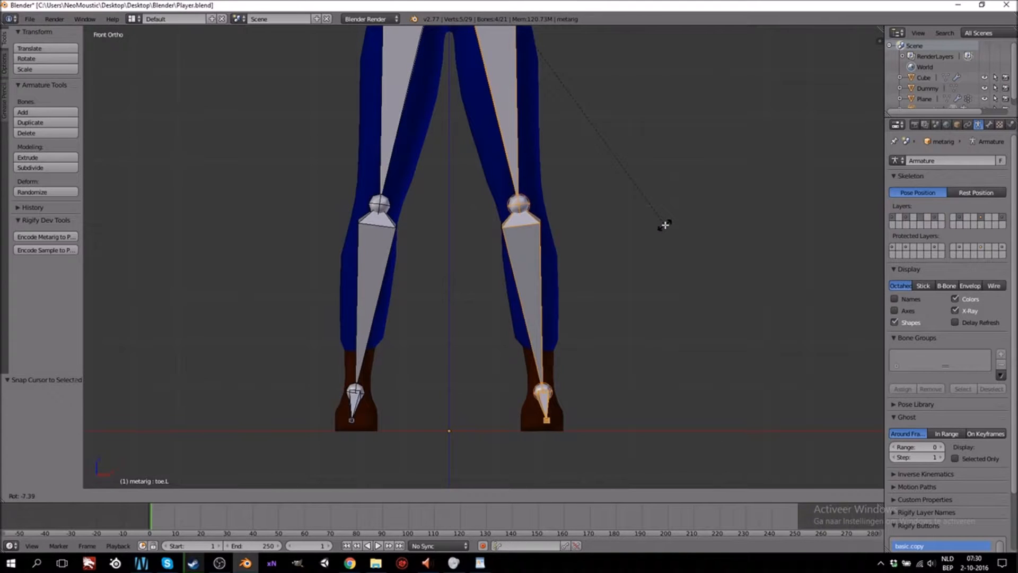
{"action": "scroll", "coordinate": [665, 225], "scroll_direction": "down", "scroll_amount": 4}
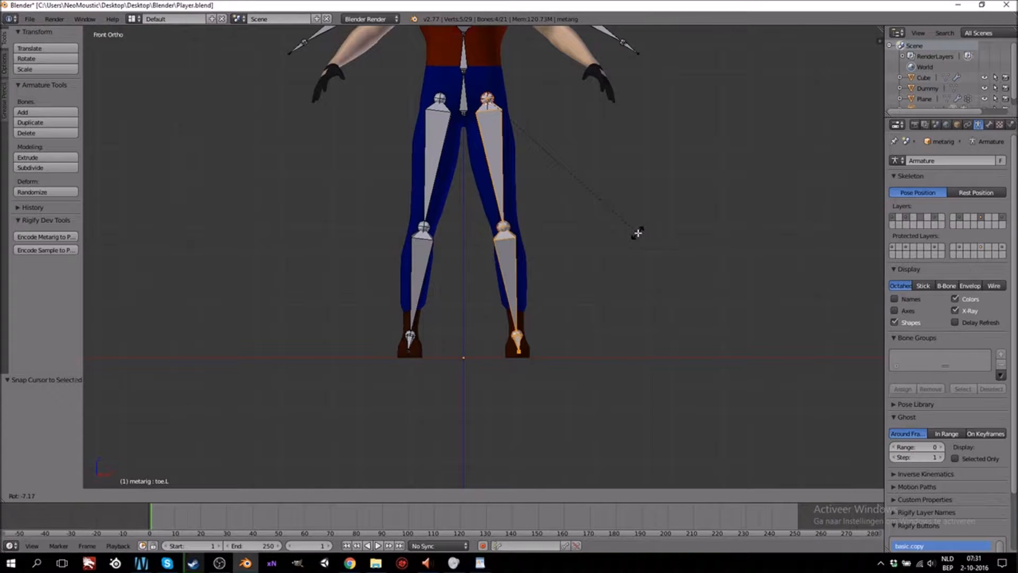
{"action": "left_click", "coordinate": [638, 233]}
Move the lowest spine bone and both thighs' upper joints about -0.026 along Y in the side view
{"action": "key", "text": "KP_3"}
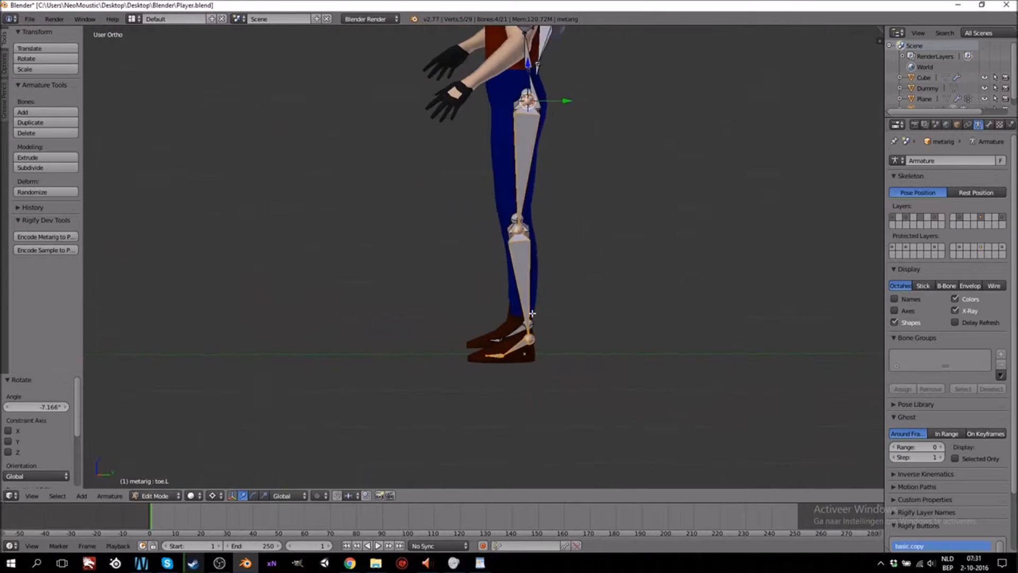
{"action": "scroll", "coordinate": [533, 316], "scroll_direction": "up", "scroll_amount": 2}
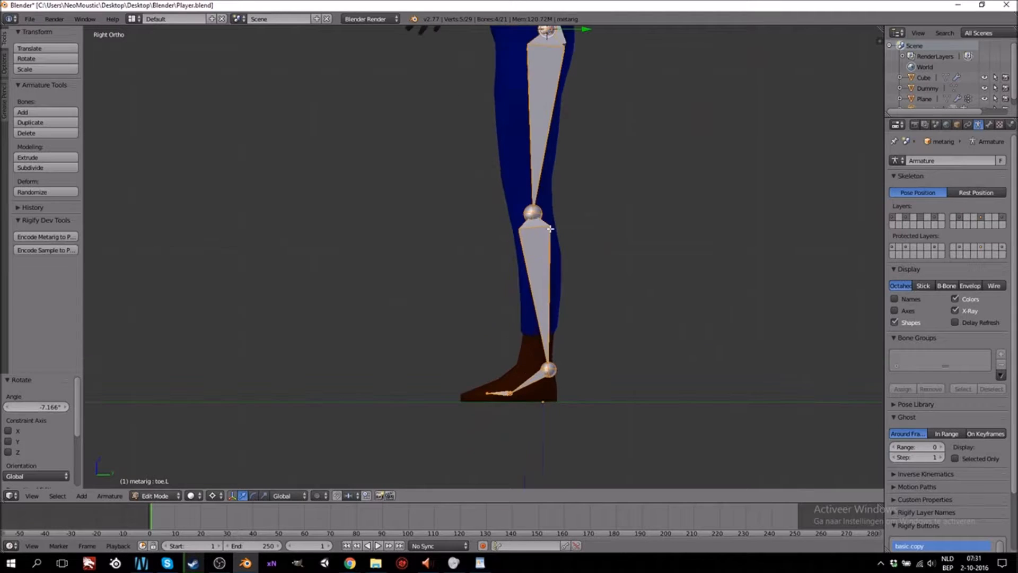
{"action": "scroll", "coordinate": [547, 225], "scroll_direction": "up", "scroll_amount": 12, "text": "shift"}
{"action": "middle_click_drag", "start_coordinate": [579, 221], "coordinate": [540, 229]}
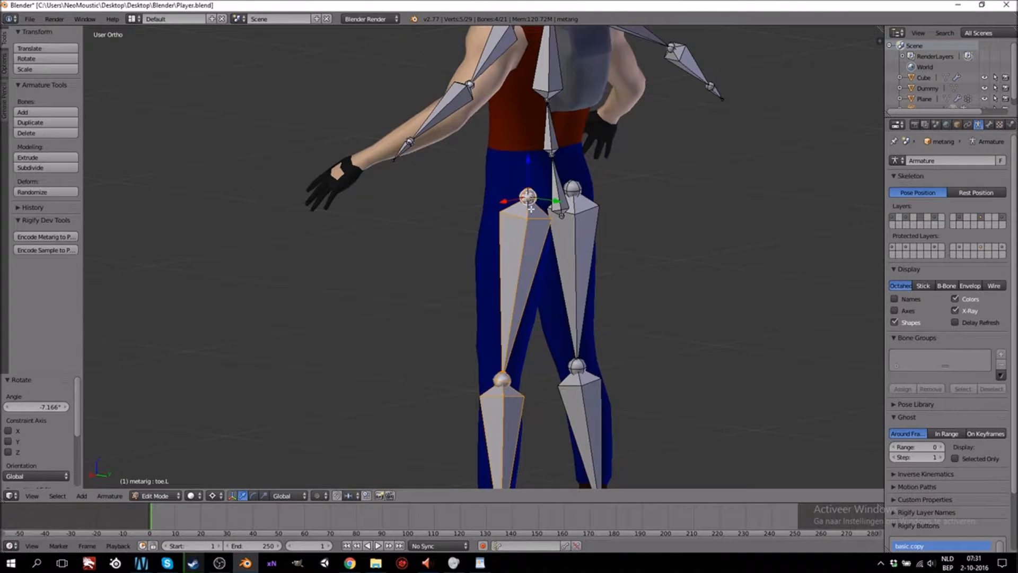
{"action": "scroll", "coordinate": [530, 208], "scroll_direction": "down", "scroll_amount": 2}
{"action": "scroll", "coordinate": [530, 242], "scroll_direction": "down", "scroll_amount": 3, "text": "shift"}
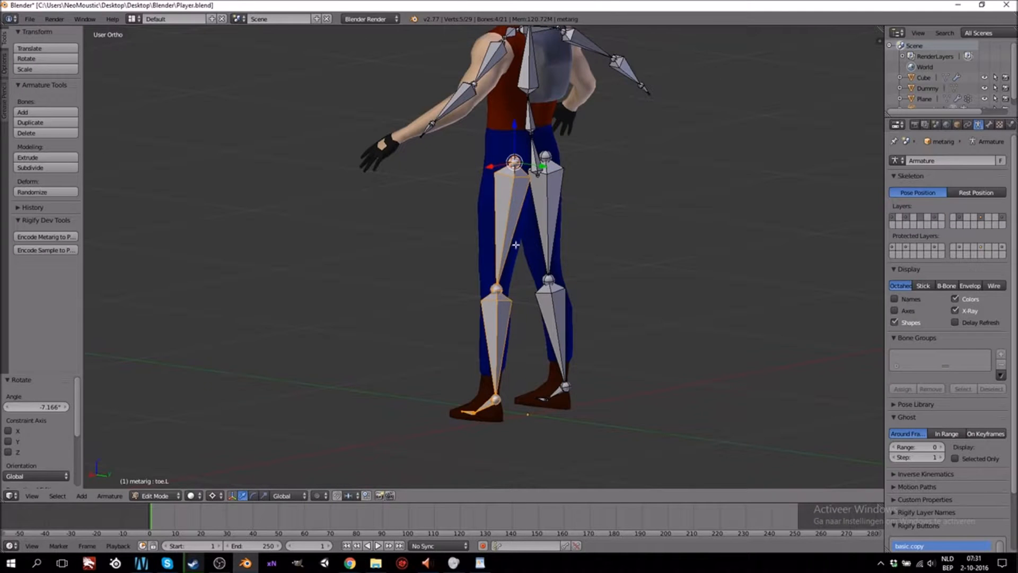
{"action": "scroll", "coordinate": [516, 244], "scroll_direction": "up", "scroll_amount": 2}
{"action": "right_click", "coordinate": [530, 120]}
{"action": "right_click", "coordinate": [561, 124]}
{"action": "key", "text": "KP_3"}
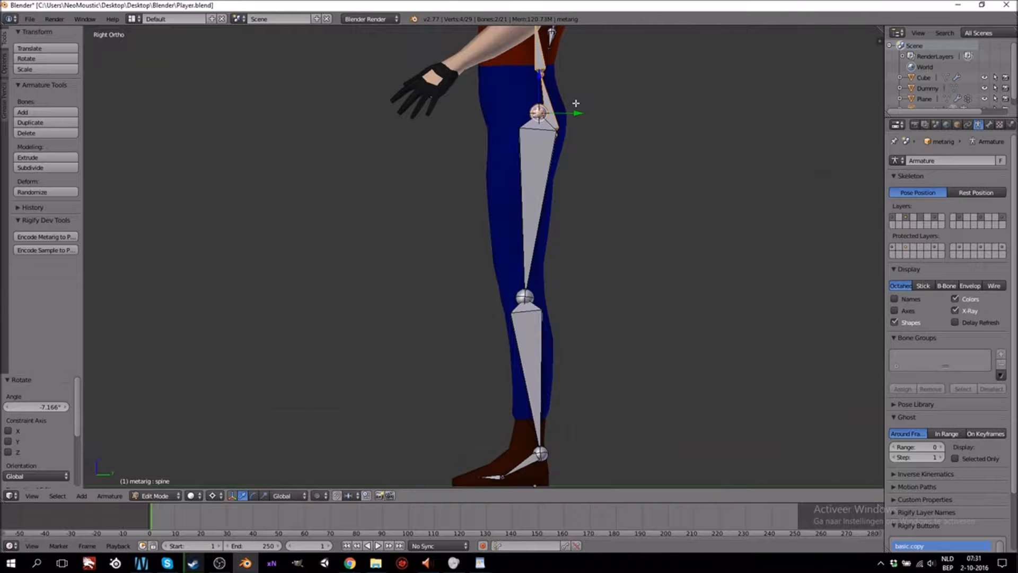
{"action": "key", "text": "g"}
{"action": "key", "text": "y"}
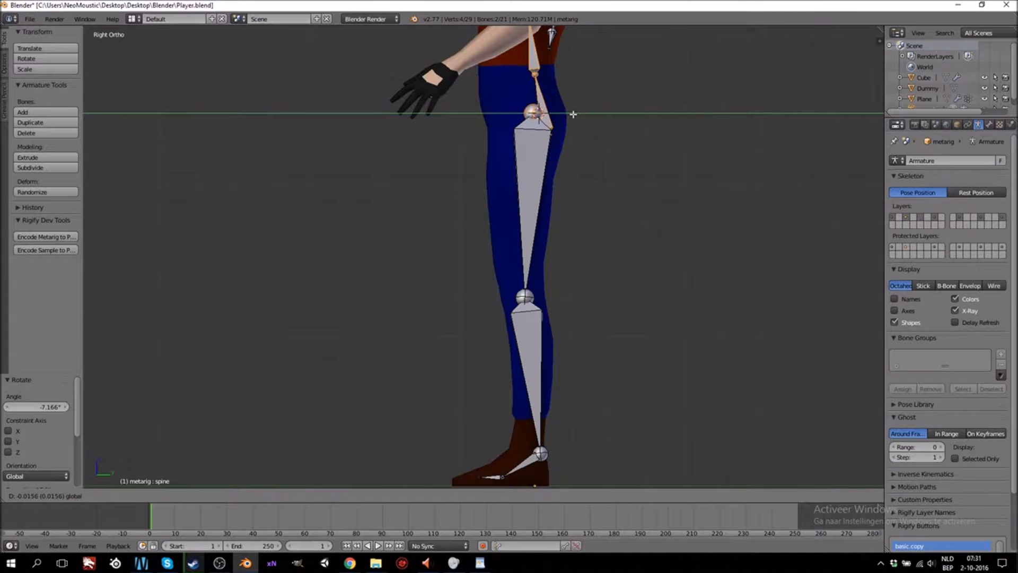
{"action": "left_click", "coordinate": [566, 117]}
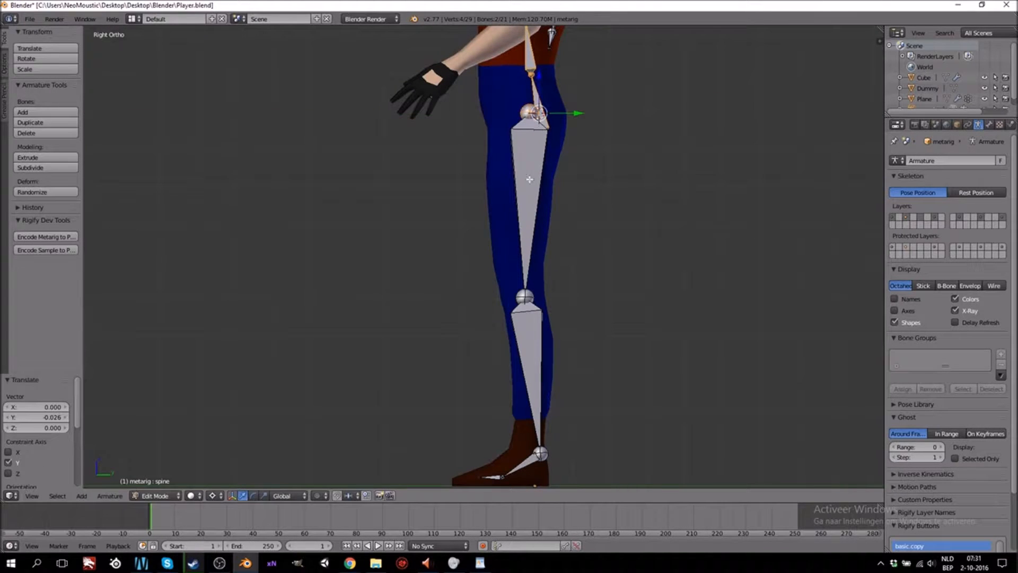
Move the left ankle joint about -0.023 along Y and 0.023 along Z to centre it in the boot's ankle
{"action": "middle_click_drag", "start_coordinate": [515, 173], "coordinate": [559, 185]}
{"action": "middle_click_drag", "start_coordinate": [481, 198], "coordinate": [486, 198]}
{"action": "key", "text": "KP_3"}
{"action": "scroll", "coordinate": [477, 212], "scroll_direction": "down", "scroll_amount": 18, "text": "shift"}
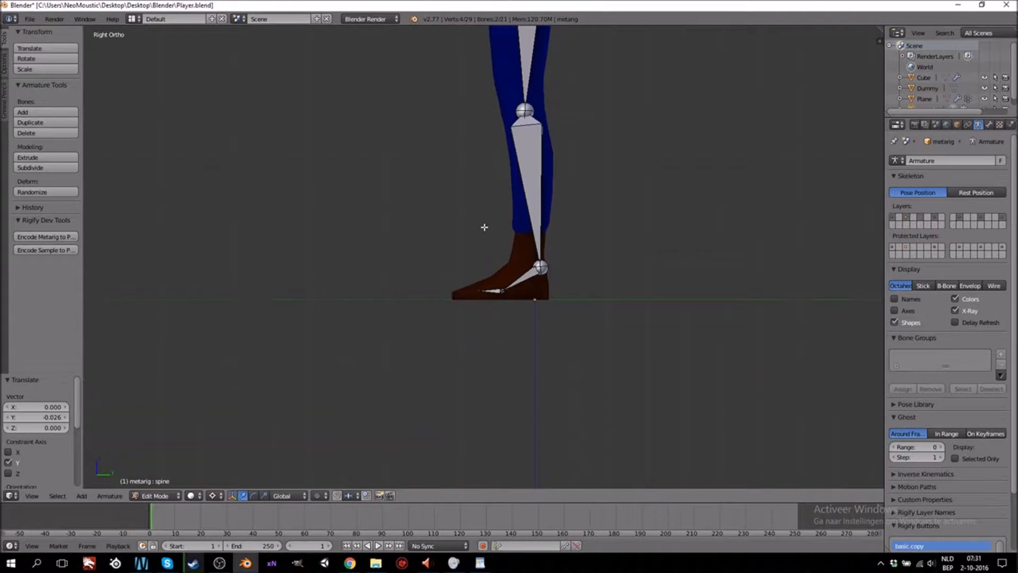
{"action": "scroll", "coordinate": [485, 227], "scroll_direction": "up", "scroll_amount": 5}
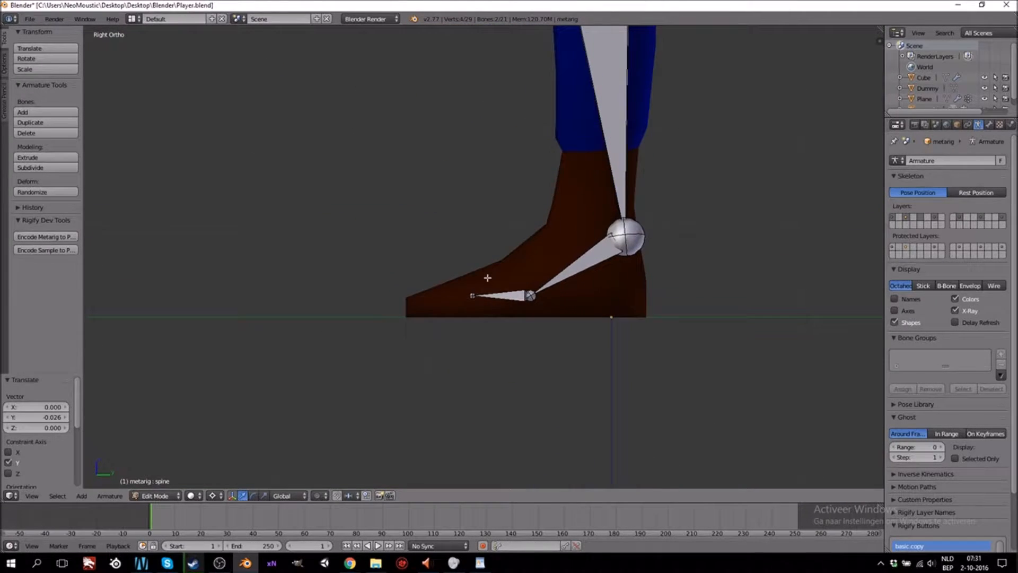
{"action": "right_click", "coordinate": [628, 235]}
{"action": "key", "text": "g"}
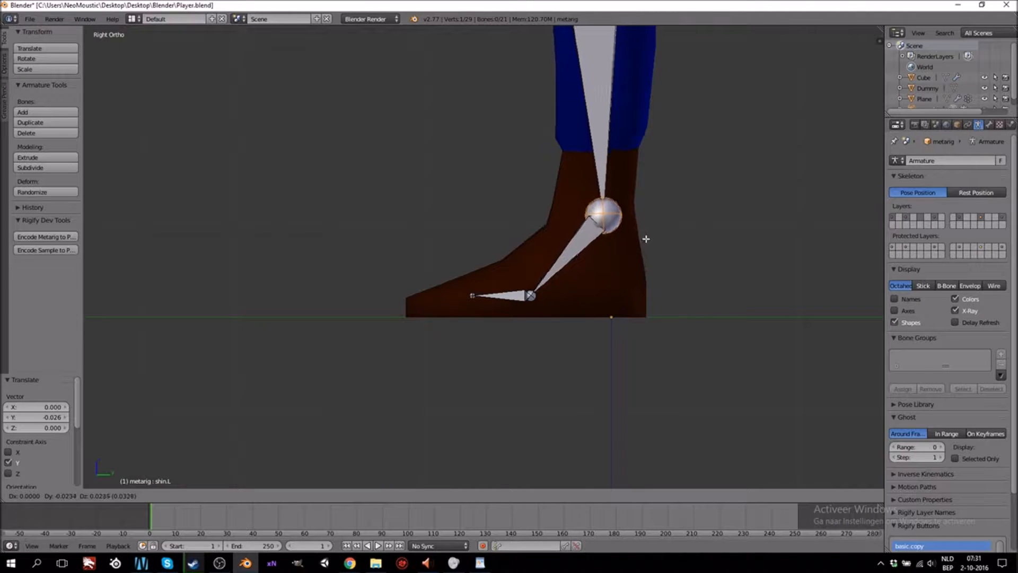
{"action": "left_click", "coordinate": [645, 239]}
Move the left toe bone's tip to the front of the shoe and its base joint about -0.034 along Y
{"action": "right_click", "coordinate": [471, 295]}
{"action": "key", "text": "g"}
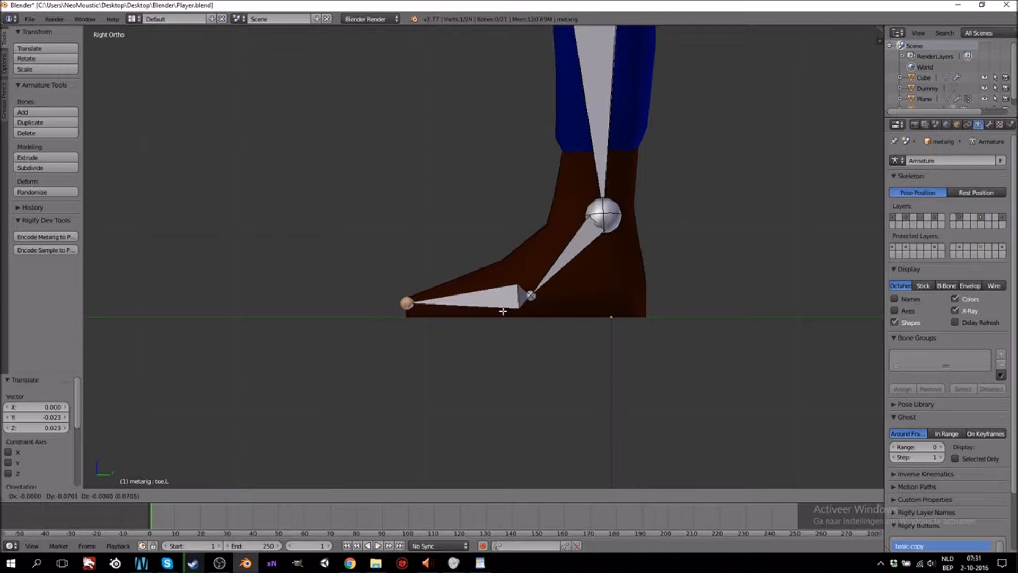
{"action": "left_click", "coordinate": [502, 311]}
{"action": "right_click", "coordinate": [532, 293]}
{"action": "key", "text": "g"}
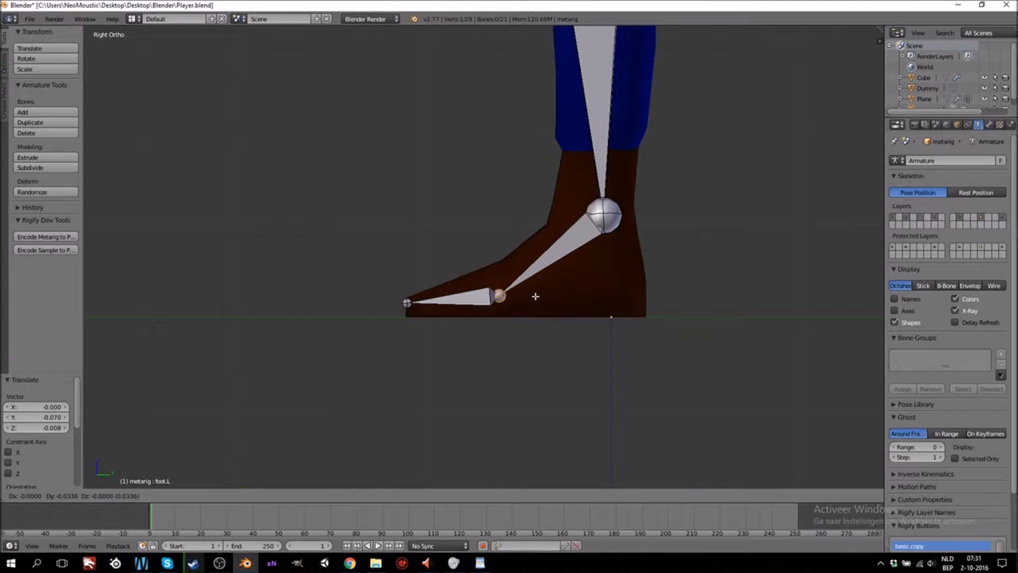
{"action": "left_click", "coordinate": [536, 295]}
Move both shoulder bones and the upper joints of both upper arms about -0.024 along Y in side view
{"action": "scroll", "coordinate": [481, 293], "scroll_direction": "down", "scroll_amount": 3}
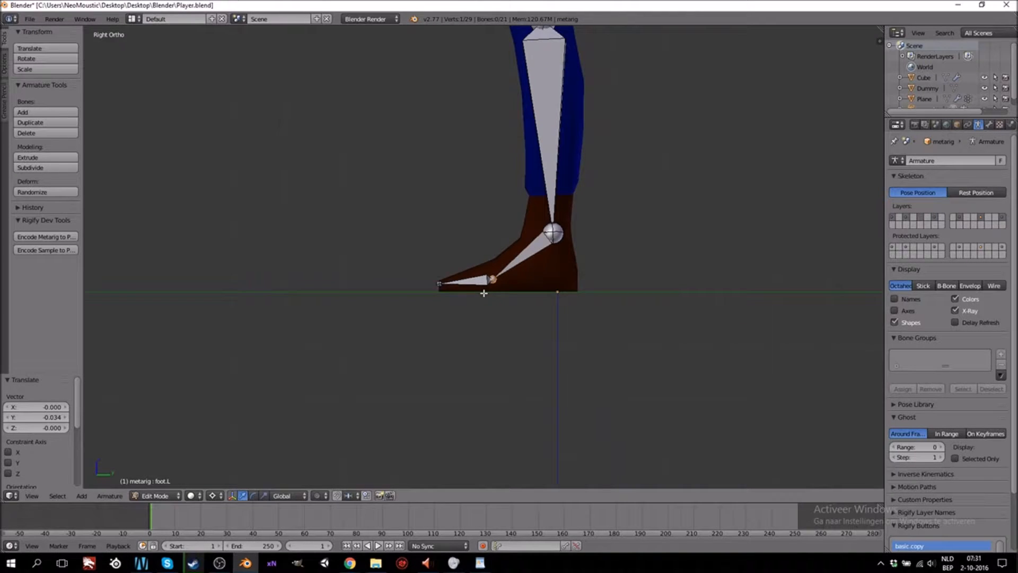
{"action": "scroll", "coordinate": [484, 293], "scroll_direction": "up", "scroll_amount": 6, "text": "shift"}
{"action": "scroll", "coordinate": [514, 333], "scroll_direction": "up", "scroll_amount": 3, "text": "shift"}
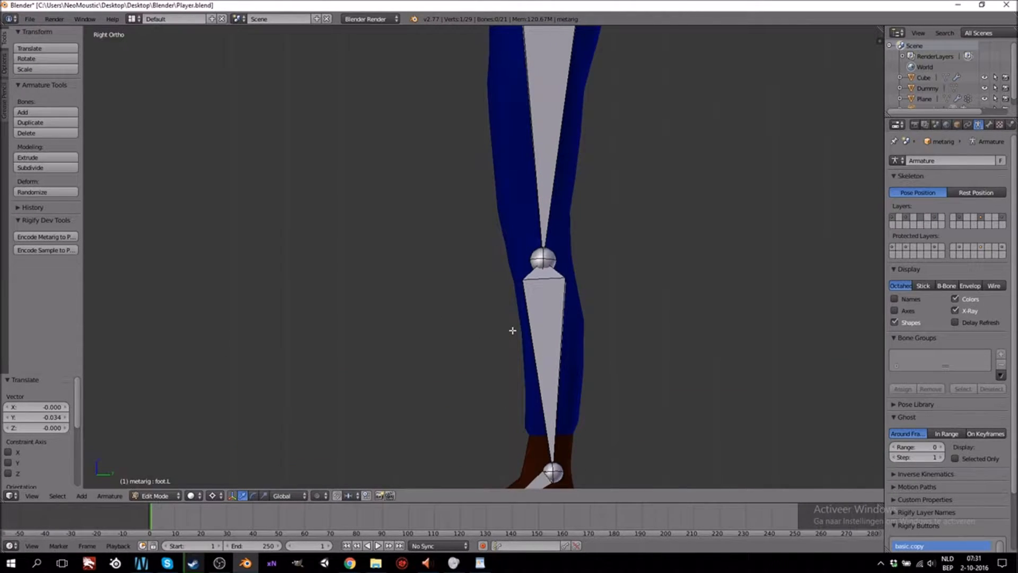
{"action": "scroll", "coordinate": [504, 335], "scroll_direction": "down", "scroll_amount": 2, "text": "shift"}
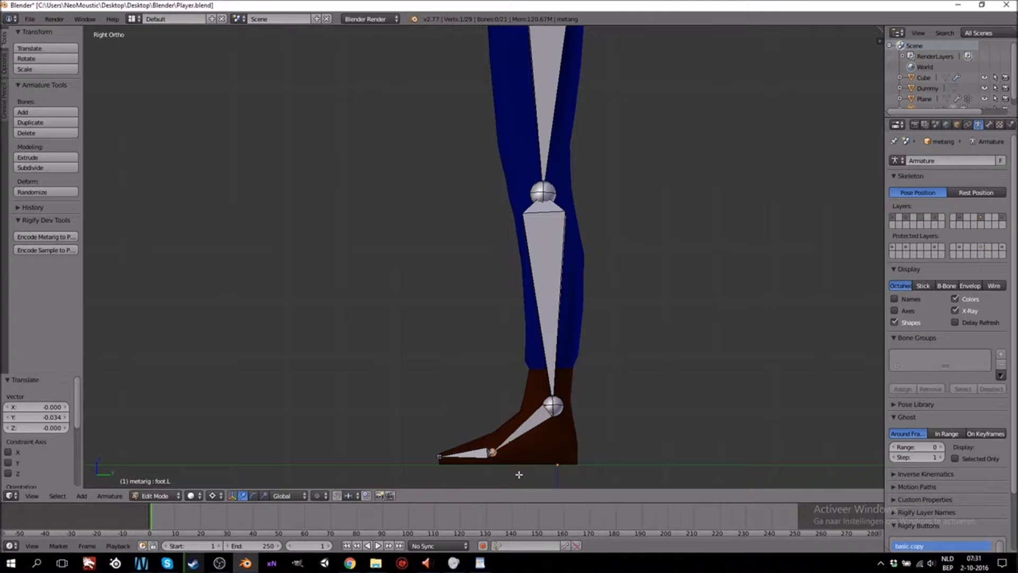
{"action": "scroll", "coordinate": [481, 425], "scroll_direction": "up", "scroll_amount": 14, "text": "shift"}
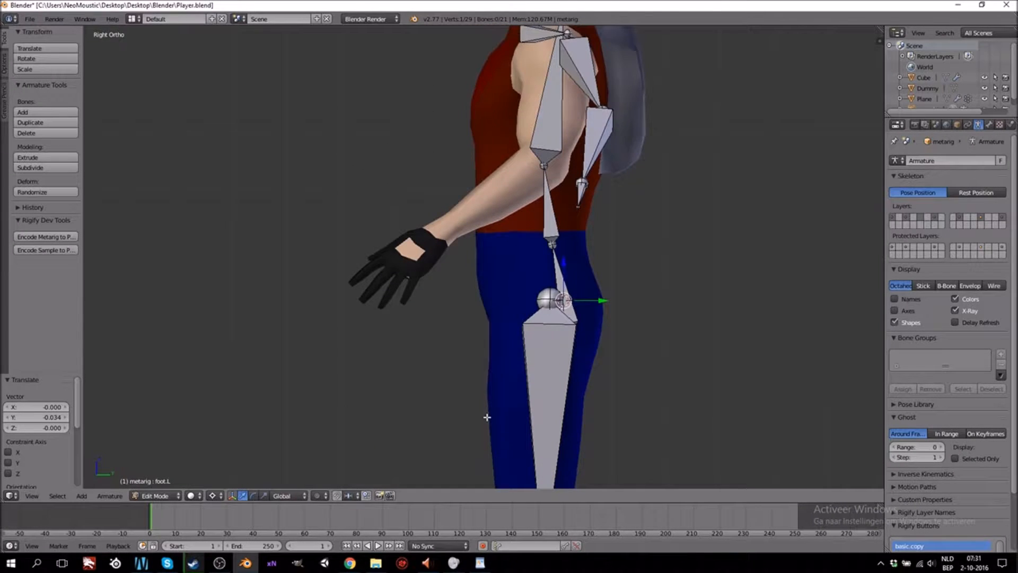
{"action": "scroll", "coordinate": [528, 401], "scroll_direction": "up", "scroll_amount": 4, "text": "shift"}
{"action": "middle_click_drag", "start_coordinate": [506, 361], "coordinate": [484, 322]}
{"action": "right_click", "coordinate": [539, 168]}
{"action": "right_click", "coordinate": [544, 127], "text": "shift"}
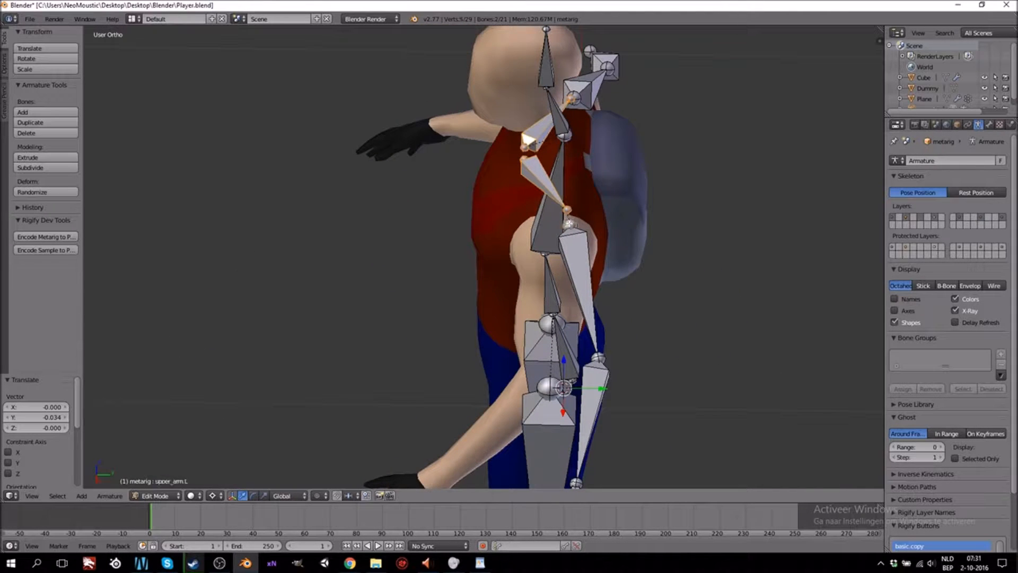
{"action": "right_click", "coordinate": [578, 97], "text": "shift"}
{"action": "key", "text": "KP_3"}
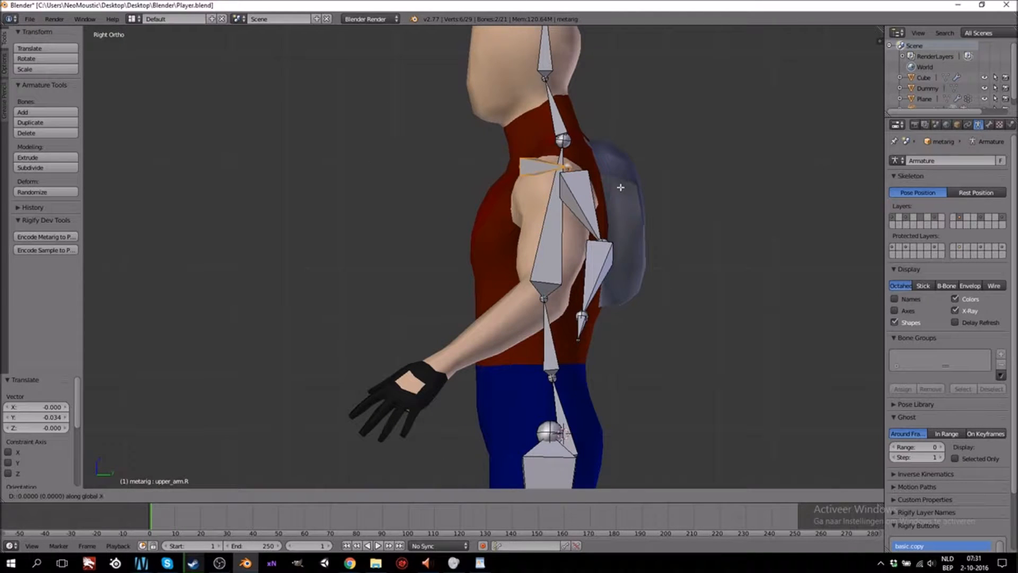
{"action": "key", "text": "g"}
{"action": "key", "text": "y"}
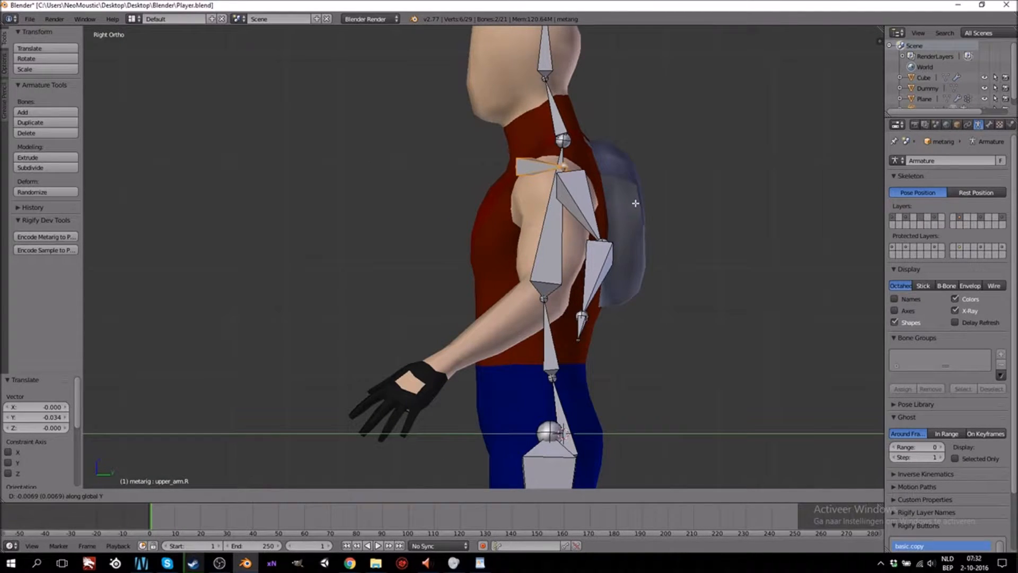
{"action": "left_click", "coordinate": [626, 201]}
Move the left shoulder bone's outer tip and the upper arm's upper joint about 0.028 outward along X in front view
{"action": "middle_click_drag", "start_coordinate": [617, 275], "coordinate": [589, 242]}
{"action": "key", "text": "KP_1"}
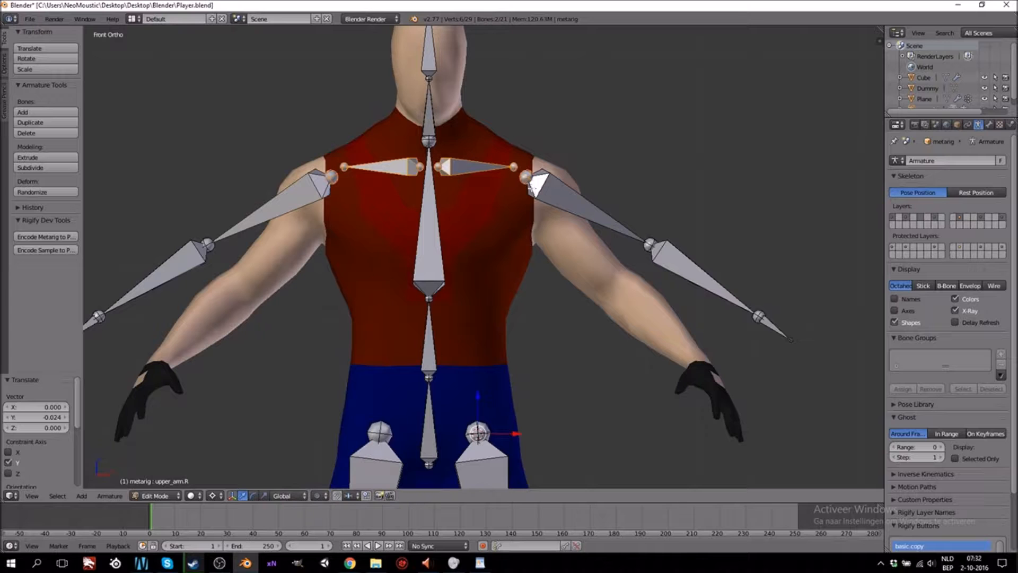
{"action": "right_click", "coordinate": [513, 166]}
{"action": "right_click", "coordinate": [526, 177], "text": "shift"}
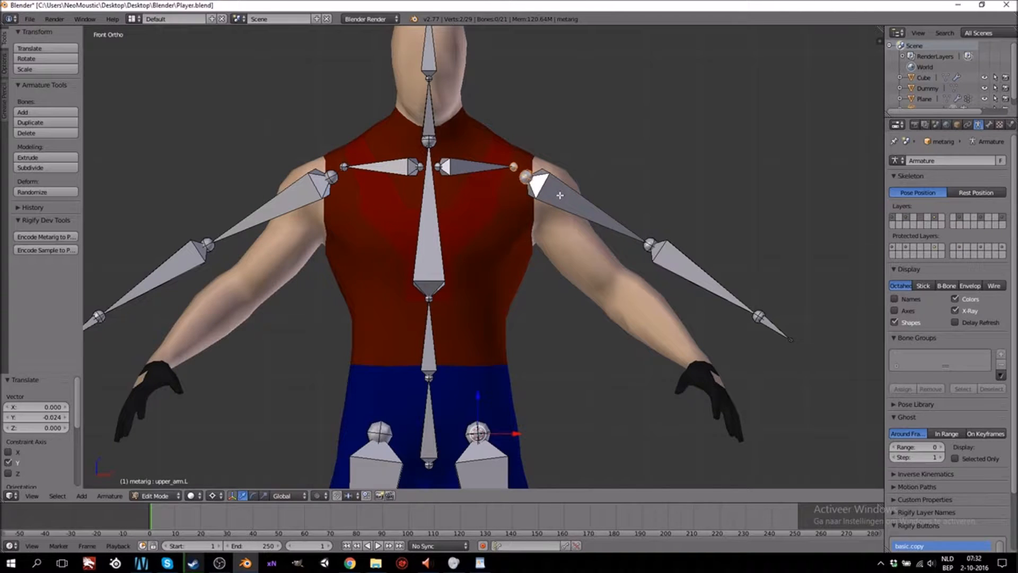
{"action": "key", "text": "g"}
{"action": "key", "text": "x"}
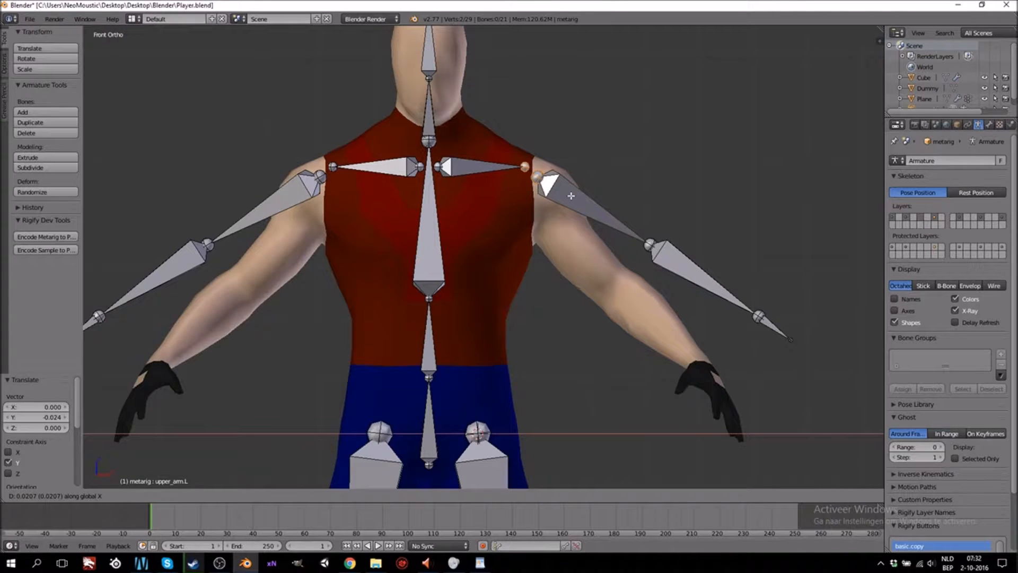
{"action": "left_click", "coordinate": [573, 196]}
Snap the 3D cursor to the upper joint of the left upper arm bone
{"action": "right_click", "coordinate": [648, 244]}
{"action": "middle_click_drag", "start_coordinate": [546, 180], "coordinate": [648, 287]}
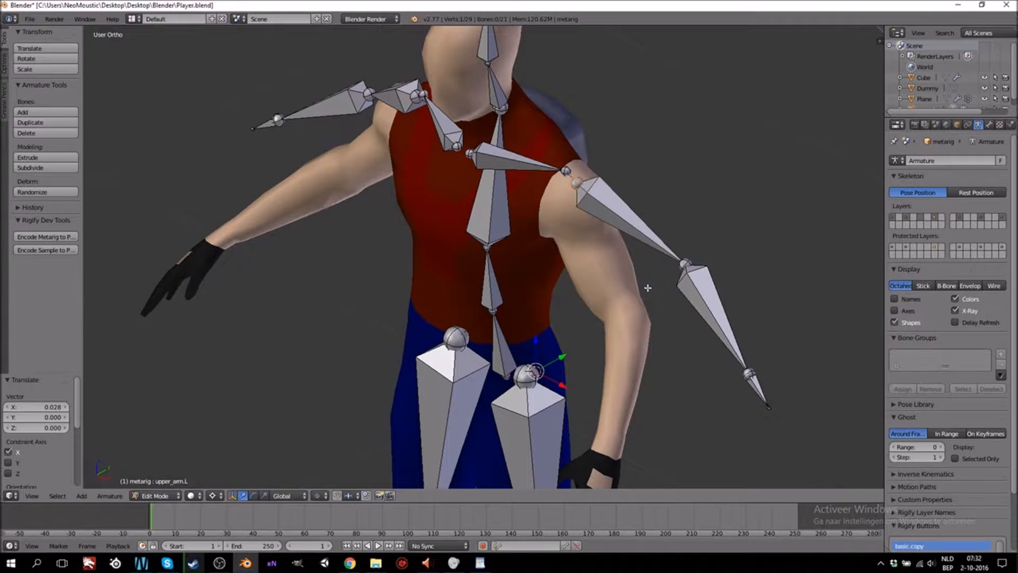
{"action": "key", "text": "shift+s"}
{"action": "left_click", "coordinate": [599, 225]}
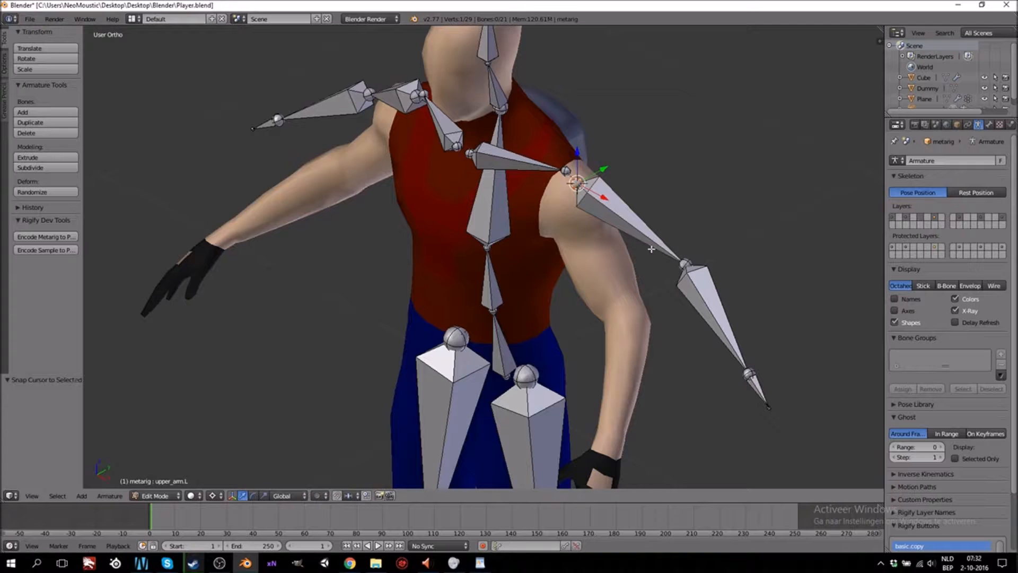
Rotate the left upper arm, forearm and hand bones about 46.5° around the shoulder joint in top view
{"action": "key", "text": "KP_7"}
{"action": "right_click", "coordinate": [598, 164]}
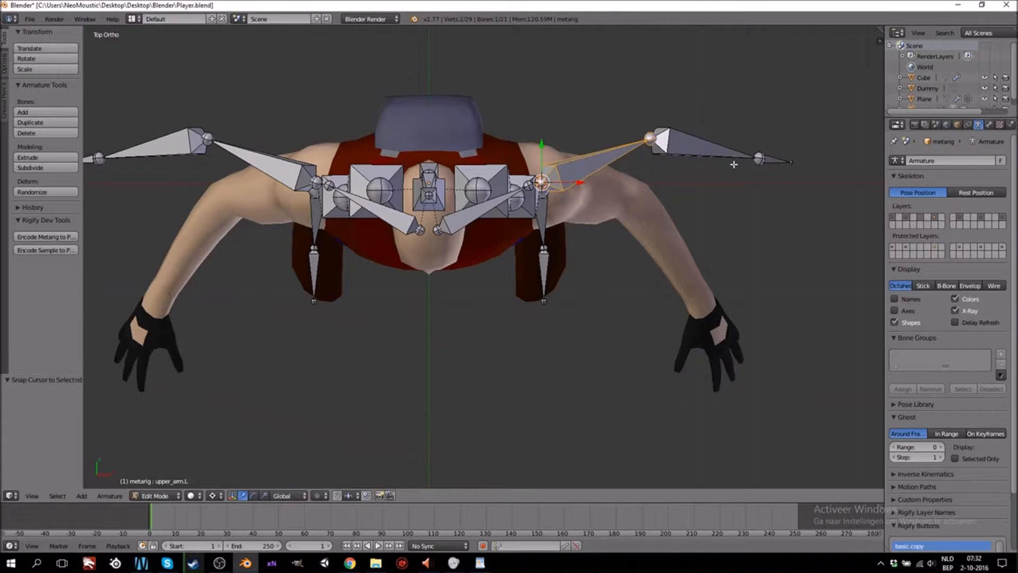
{"action": "right_click", "coordinate": [778, 161], "text": "ctrl"}
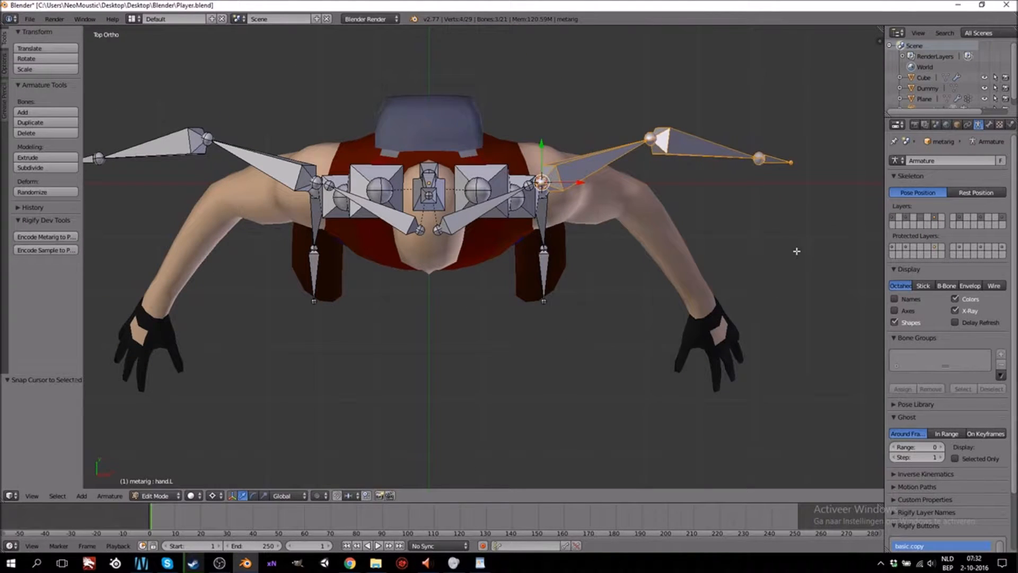
{"action": "key", "text": "r"}
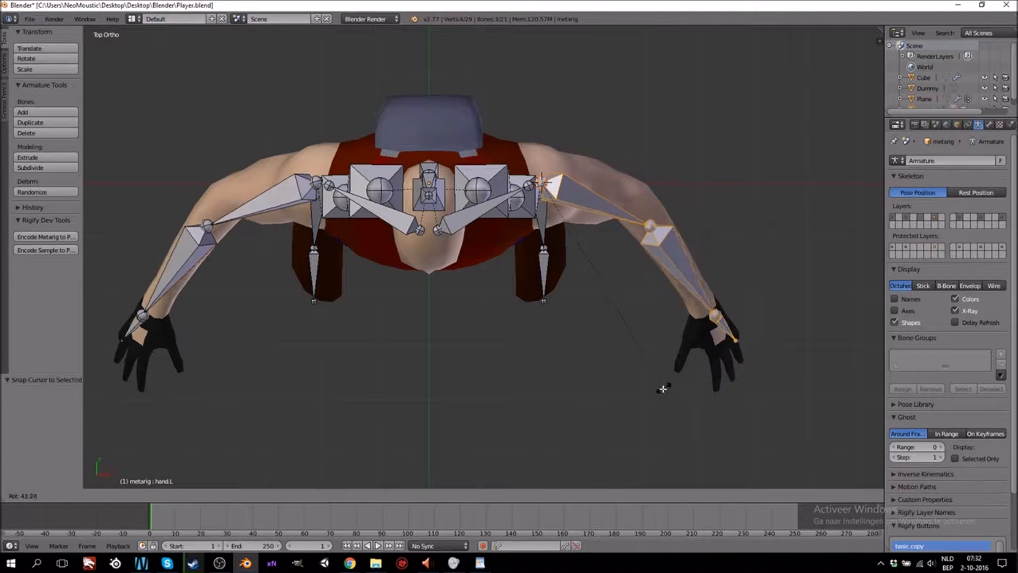
{"action": "left_click", "coordinate": [652, 391]}
Rotate the left arm bone chain about 23.1° around the shoulder joint in front view
{"action": "key", "text": "KP_1"}
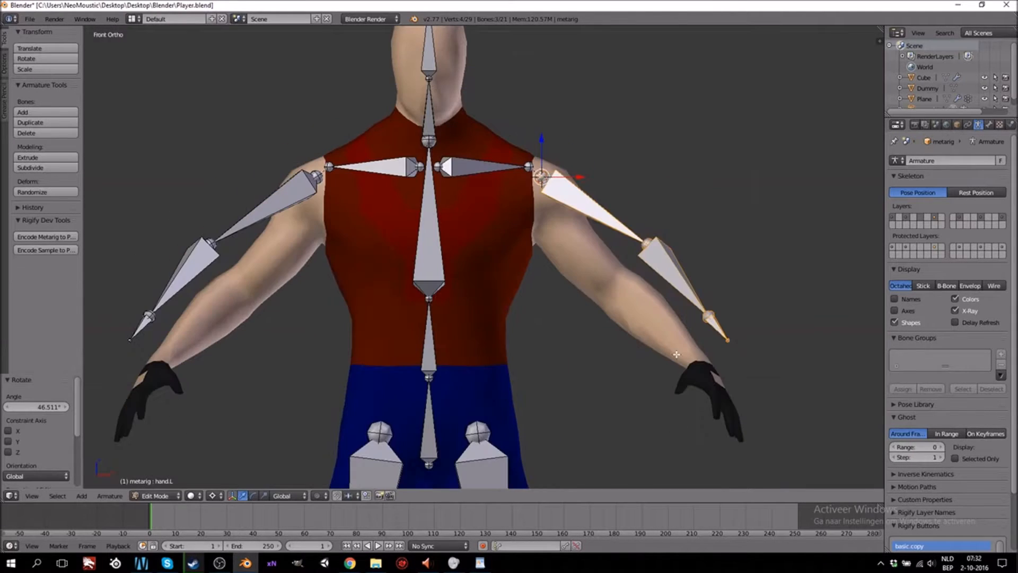
{"action": "key", "text": "r"}
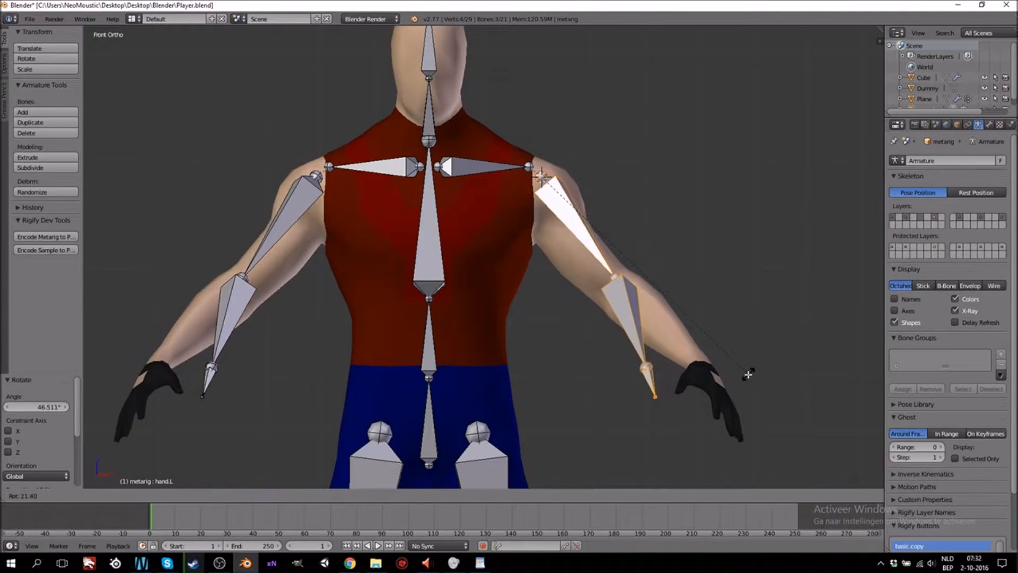
{"action": "left_click", "coordinate": [743, 380]}
Snap the 3D cursor to the left elbow joint
{"action": "right_click", "coordinate": [640, 370]}
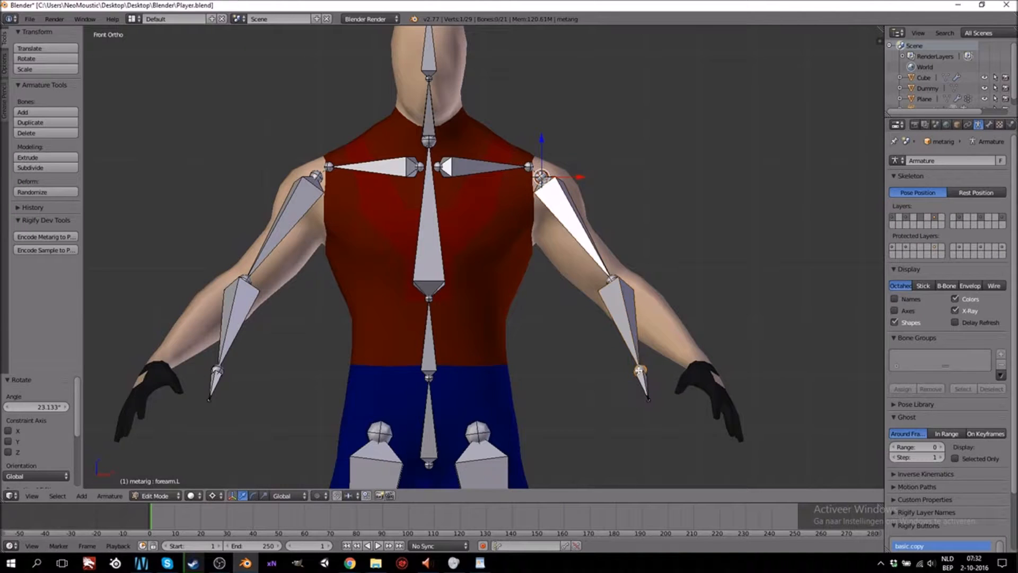
{"action": "right_click", "coordinate": [614, 280]}
{"action": "key", "text": "shift+s"}
{"action": "left_click", "coordinate": [613, 282]}
Rotate the left forearm and hand bones about -29.1° around the elbow joint in front view
{"action": "key", "text": "r"}
{"action": "right_click", "coordinate": [745, 343]}
{"action": "right_click", "coordinate": [615, 323]}
{"action": "right_click", "coordinate": [647, 388], "text": "shift"}
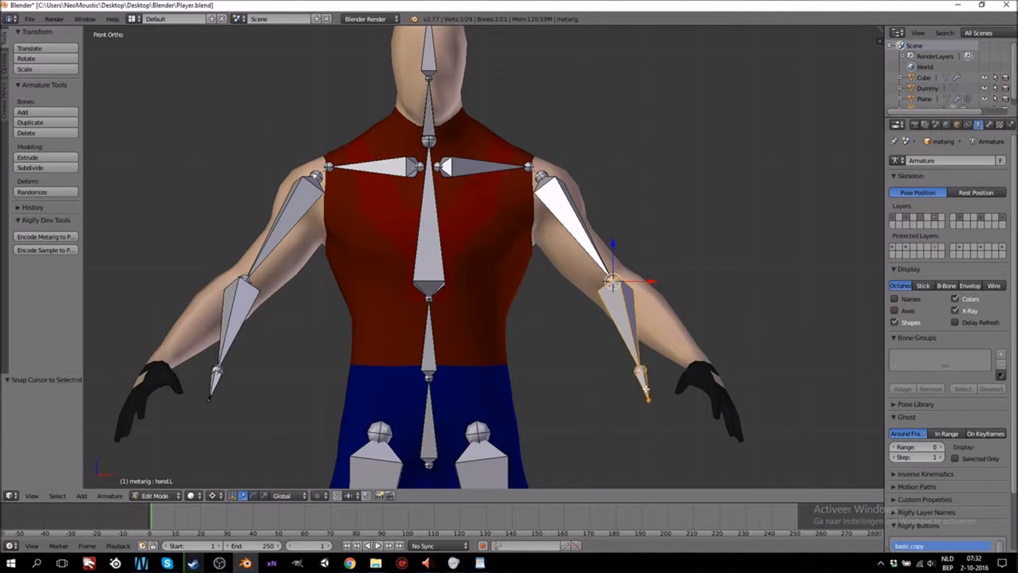
{"action": "key", "text": "r"}
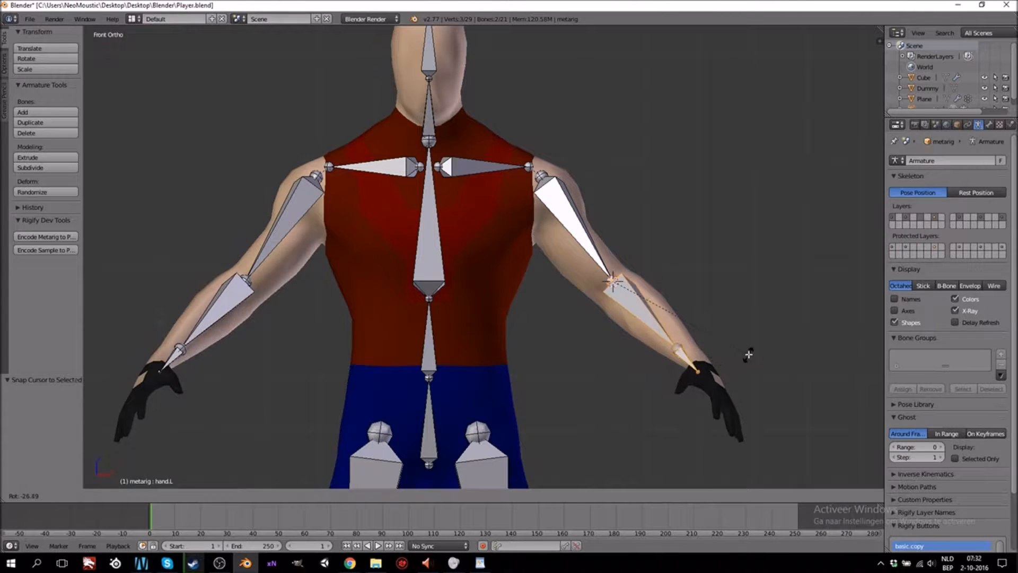
{"action": "left_click", "coordinate": [751, 348]}
Snap the 3D cursor to the left shoulder joint and rotate the whole left arm bone chain about -21.5° around it in top view
{"action": "key", "text": "KP_7"}
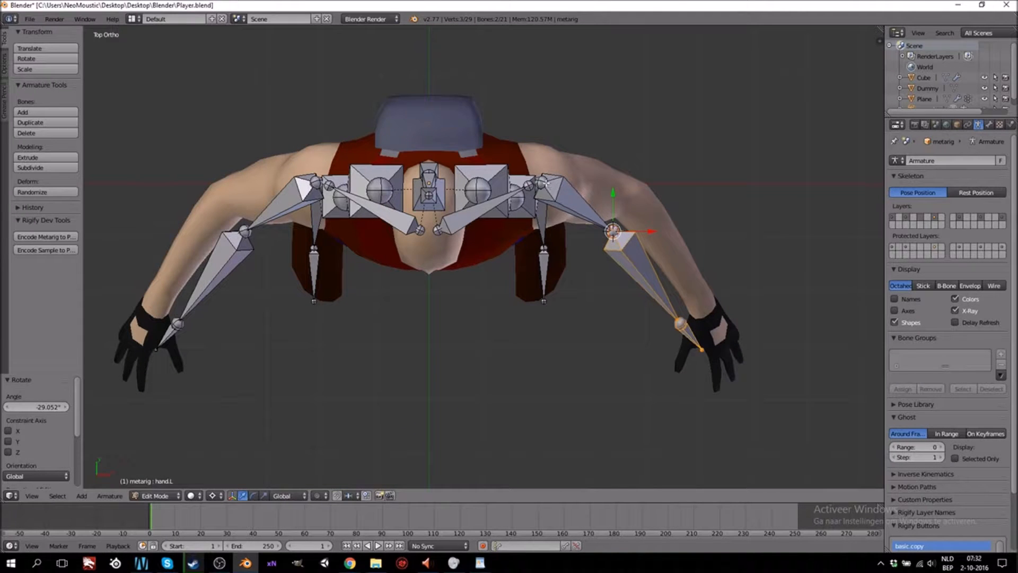
{"action": "right_click", "coordinate": [542, 182]}
{"action": "key", "text": "shift+s"}
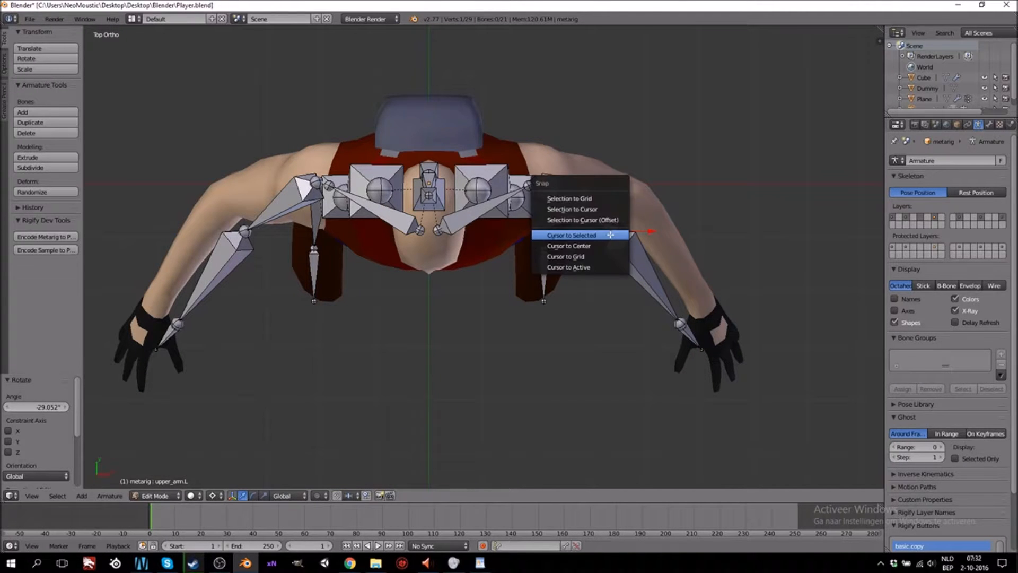
{"action": "left_click", "coordinate": [610, 231]}
{"action": "right_click", "coordinate": [592, 215]}
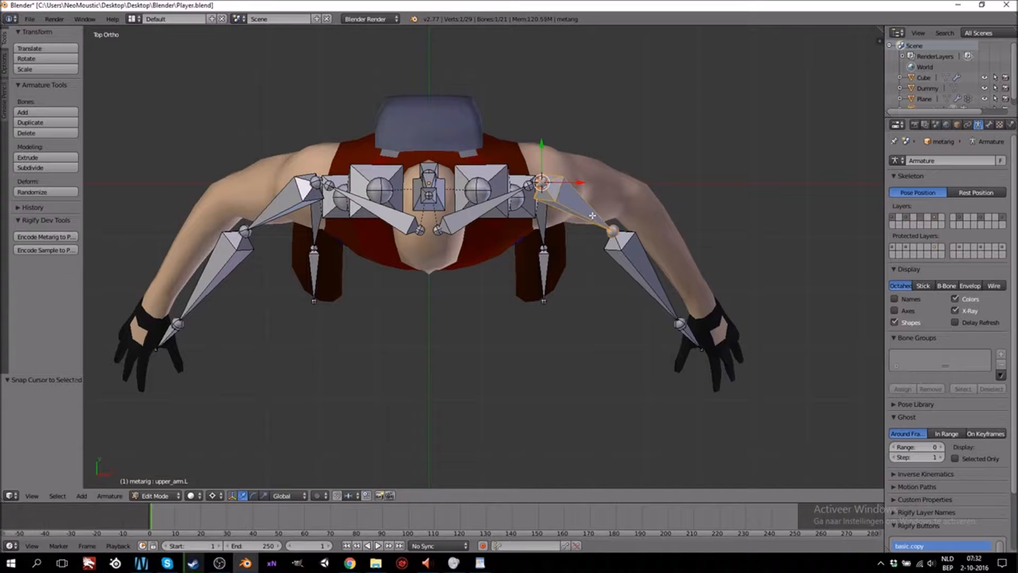
{"action": "right_click", "coordinate": [697, 340], "text": "shift"}
{"action": "key", "text": "r"}
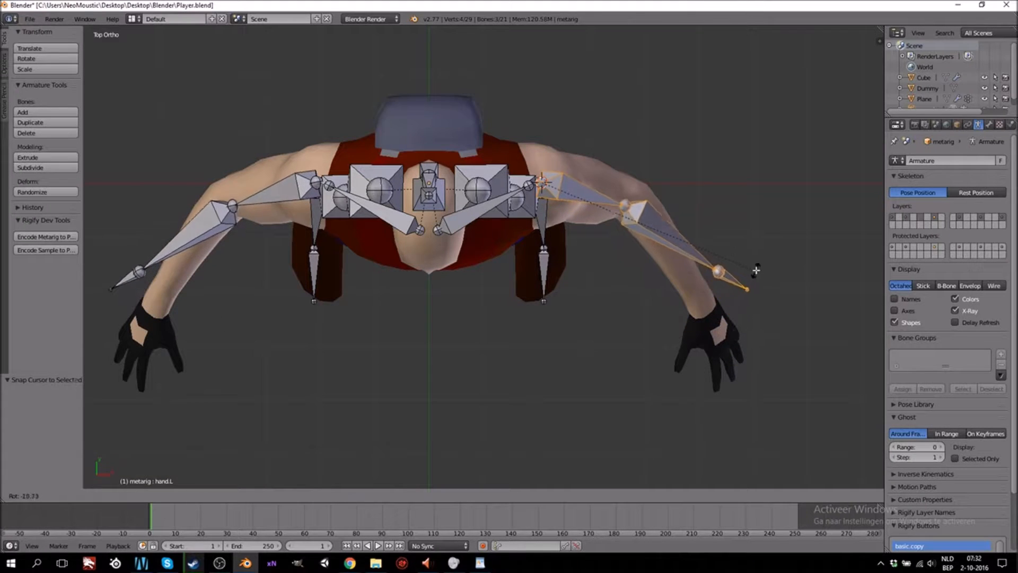
{"action": "left_click", "coordinate": [756, 262]}
Rotate the left arm bone chain a further 3.2° or so about the global Z axis at the shoulder
{"action": "middle_click_drag", "start_coordinate": [756, 262], "coordinate": [643, 298]}
{"action": "middle_click_drag", "start_coordinate": [645, 221], "coordinate": [558, 271]}
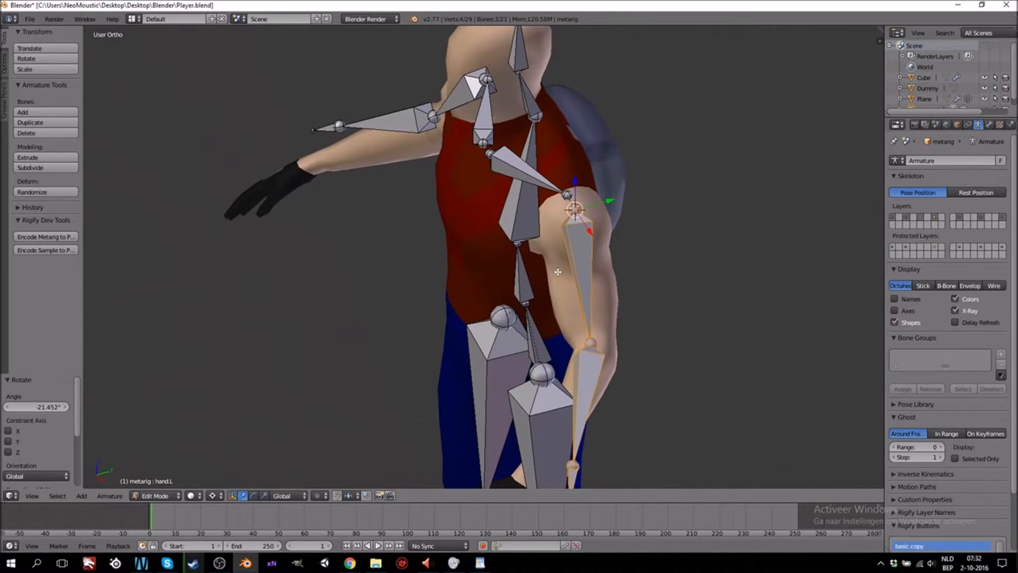
{"action": "key", "text": "r"}
{"action": "key", "text": "z"}
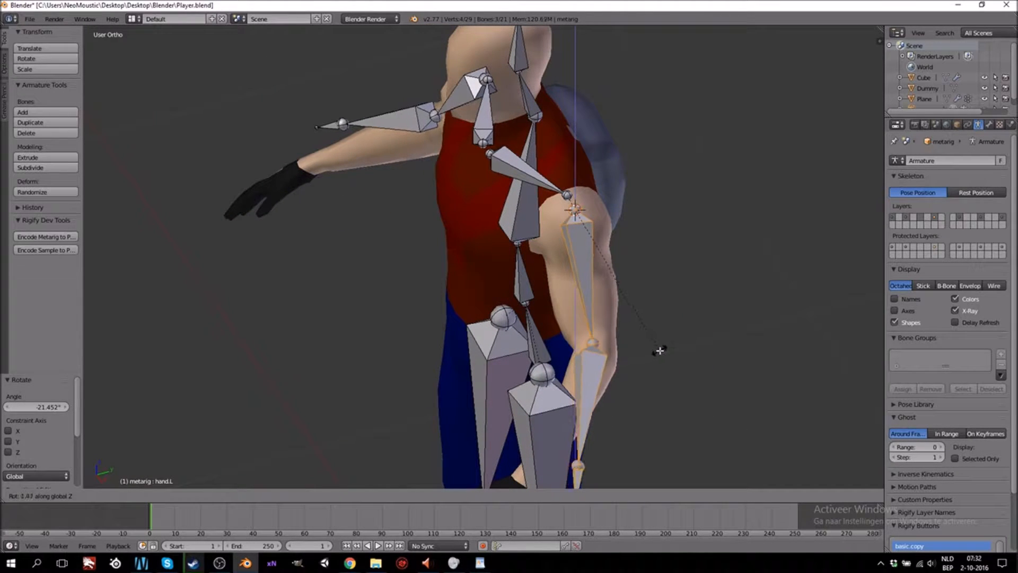
{"action": "left_click", "coordinate": [661, 348]}
Snap the 3D cursor to the left elbow joint and rotate the forearm and hand bones about 26.8° around it in top view
{"action": "right_click", "coordinate": [599, 342]}
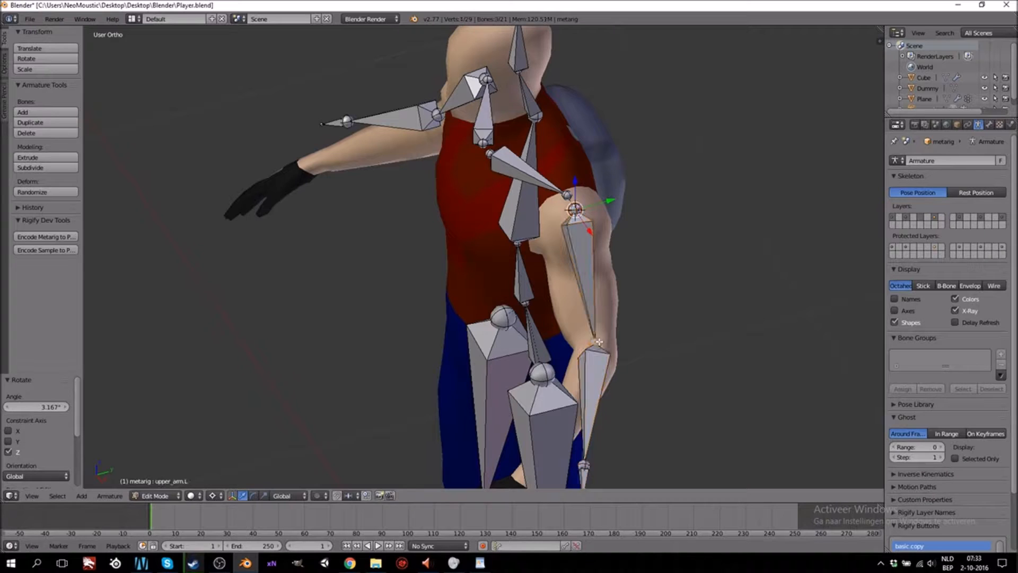
{"action": "key", "text": "shift+s"}
{"action": "left_click", "coordinate": [598, 342]}
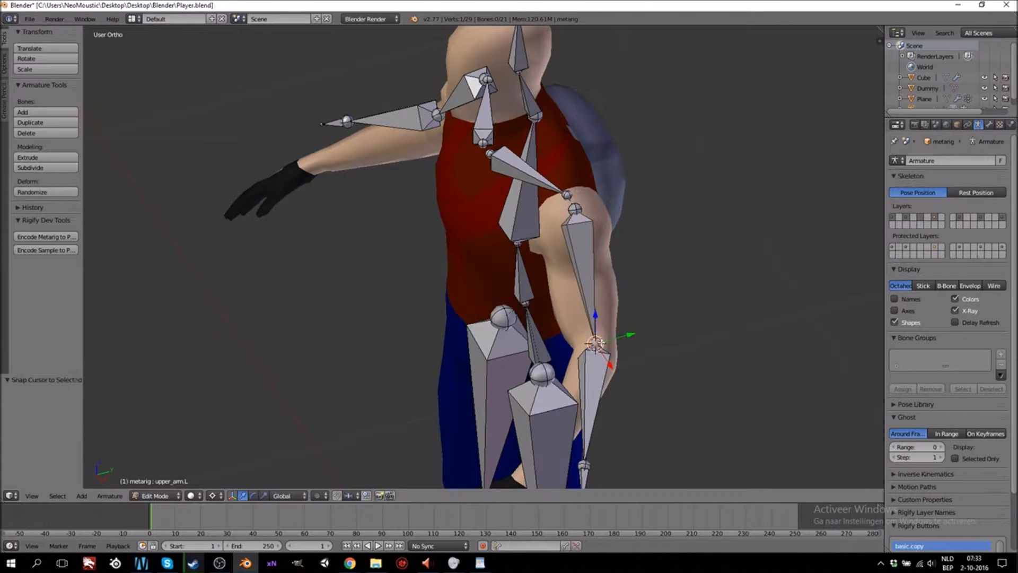
{"action": "key", "text": "KP_7"}
{"action": "right_click", "coordinate": [678, 216]}
{"action": "right_click", "coordinate": [751, 259], "text": "shift"}
{"action": "key", "text": "r"}
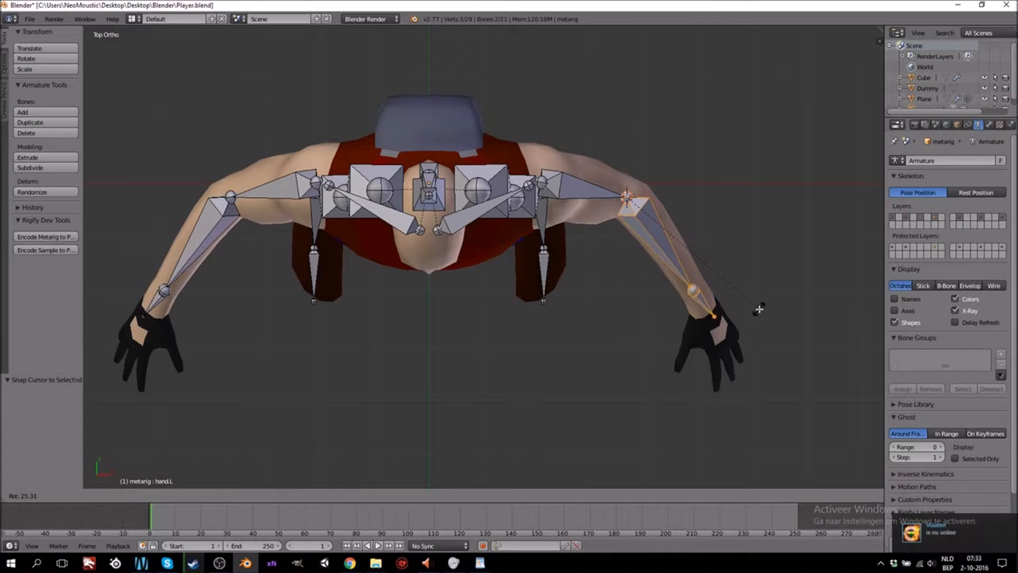
{"action": "left_click", "coordinate": [756, 313]}
Move the left elbow joint about 0.020 along Y and -0.029 along Z to fit inside the arm
{"action": "key", "text": "KP_1"}
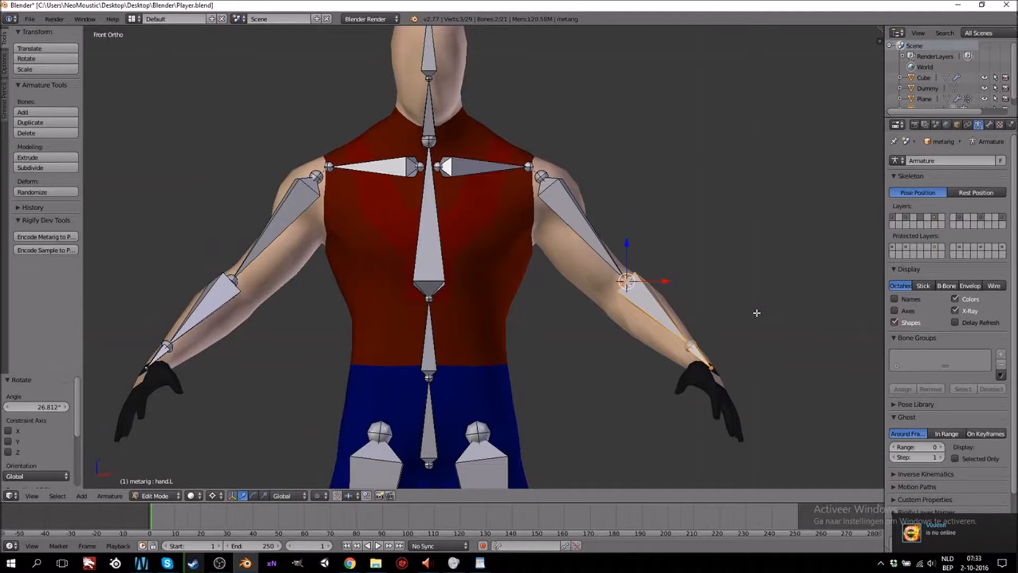
{"action": "middle_click_drag", "start_coordinate": [756, 312], "coordinate": [641, 384]}
{"action": "key", "text": "KP_7"}
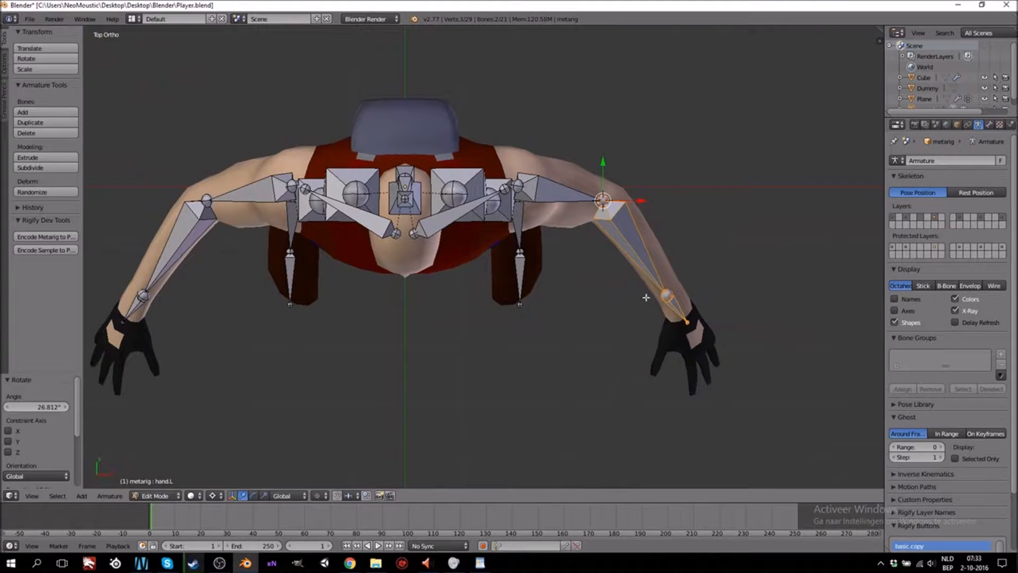
{"action": "right_click", "coordinate": [608, 200]}
{"action": "left_click_drag", "start_coordinate": [606, 169], "coordinate": [607, 153]}
{"action": "key", "text": "KP_3"}
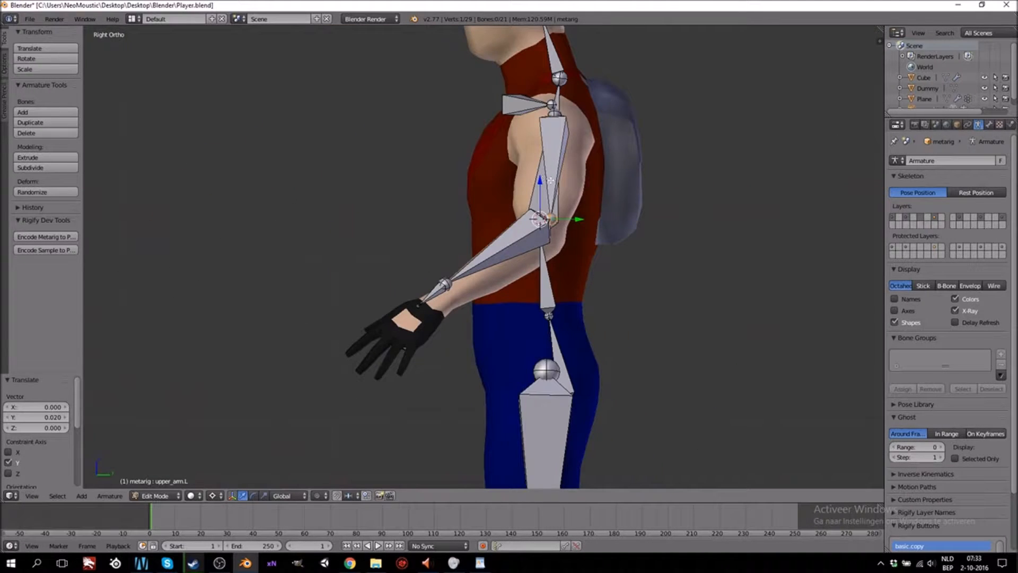
{"action": "left_click_drag", "start_coordinate": [537, 182], "coordinate": [537, 199]}
Set the pivot point to Median Point and move the left wrist joint to the mesh's wrist in side view
{"action": "middle_click_drag", "start_coordinate": [647, 257], "coordinate": [572, 259]}
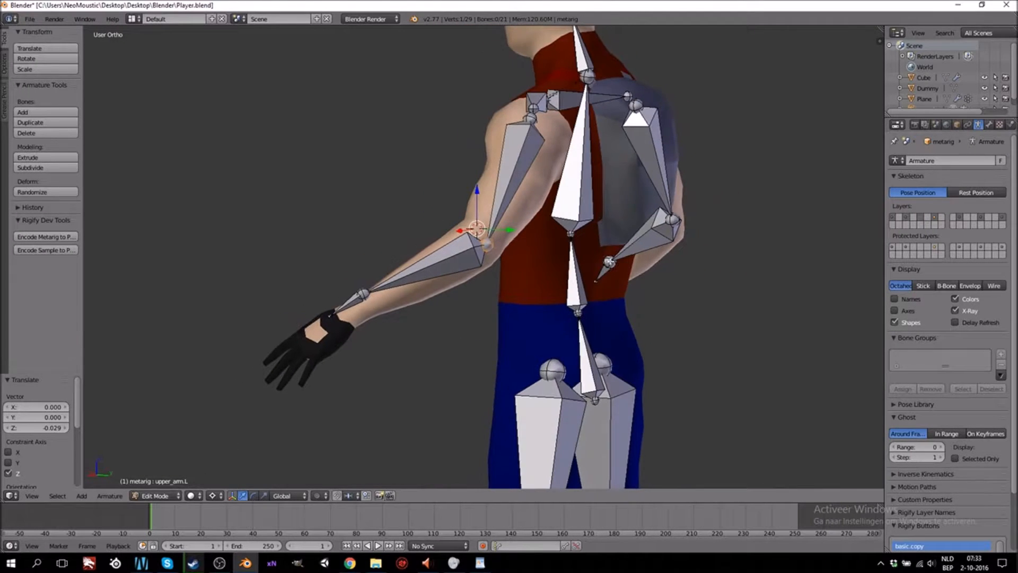
{"action": "right_click", "coordinate": [371, 291]}
{"action": "left_click", "coordinate": [212, 496]}
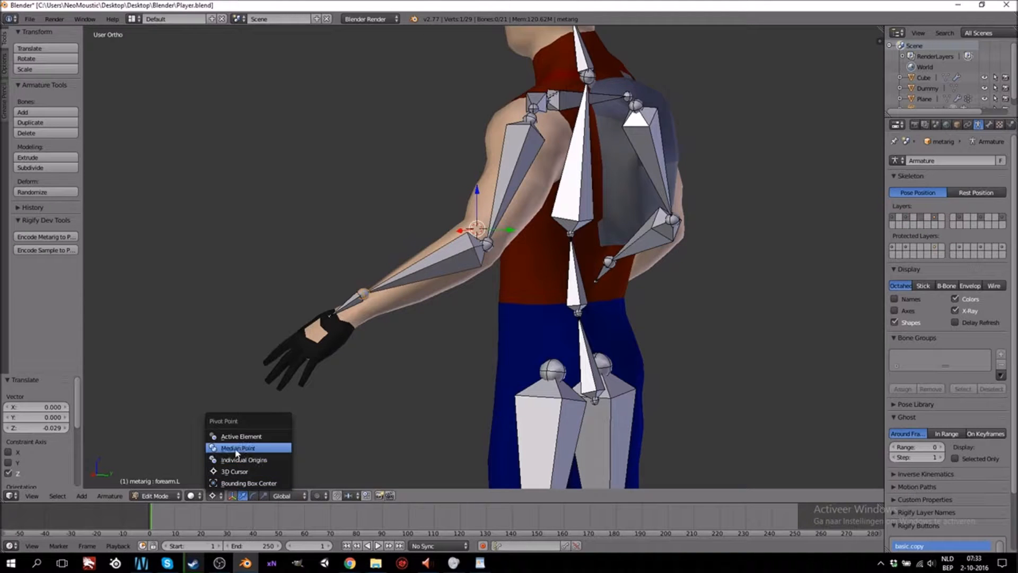
{"action": "left_click", "coordinate": [236, 449]}
{"action": "middle_click_drag", "start_coordinate": [362, 269], "coordinate": [444, 370]}
{"action": "key", "text": "KP_3"}
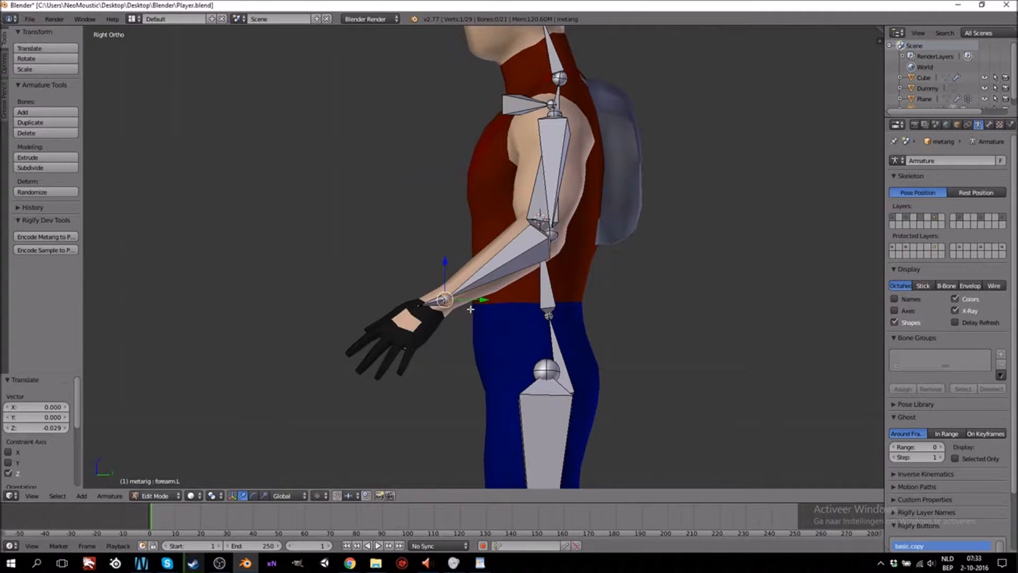
{"action": "key", "text": "g"}
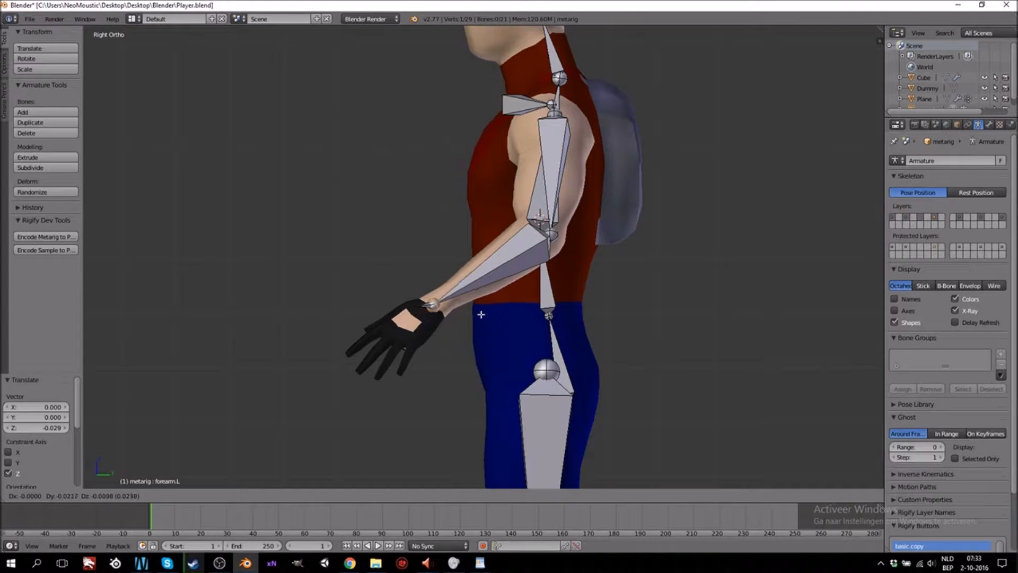
{"action": "left_click", "coordinate": [479, 316]}
Move the tip of the left hand bone about -0.051 along Y and -0.064 along Z, into the palm
{"action": "right_click", "coordinate": [430, 315]}
{"action": "key", "text": "g"}
{"action": "left_click", "coordinate": [461, 352]}
Shift the left wrist joint and hand bone tip together slightly, plus about 0.018 along X, to center them in the hand
{"action": "middle_click_drag", "start_coordinate": [391, 343], "coordinate": [555, 358]}
{"action": "right_click", "coordinate": [663, 294]}
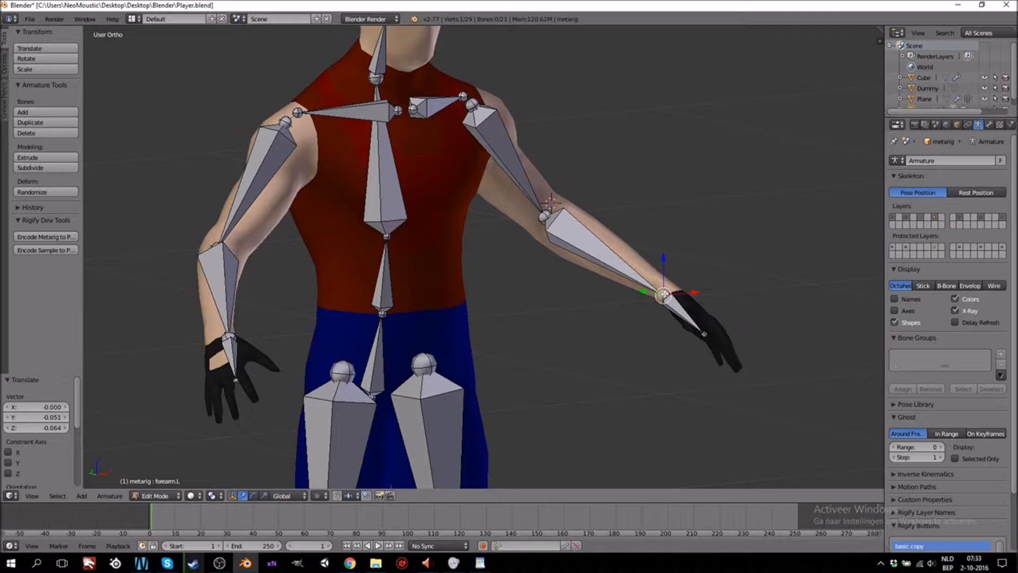
{"action": "right_click", "coordinate": [704, 334], "text": "shift"}
{"action": "key", "text": "g"}
{"action": "left_click", "coordinate": [726, 319]}
{"action": "middle_click_drag", "start_coordinate": [724, 321], "coordinate": [705, 389]}
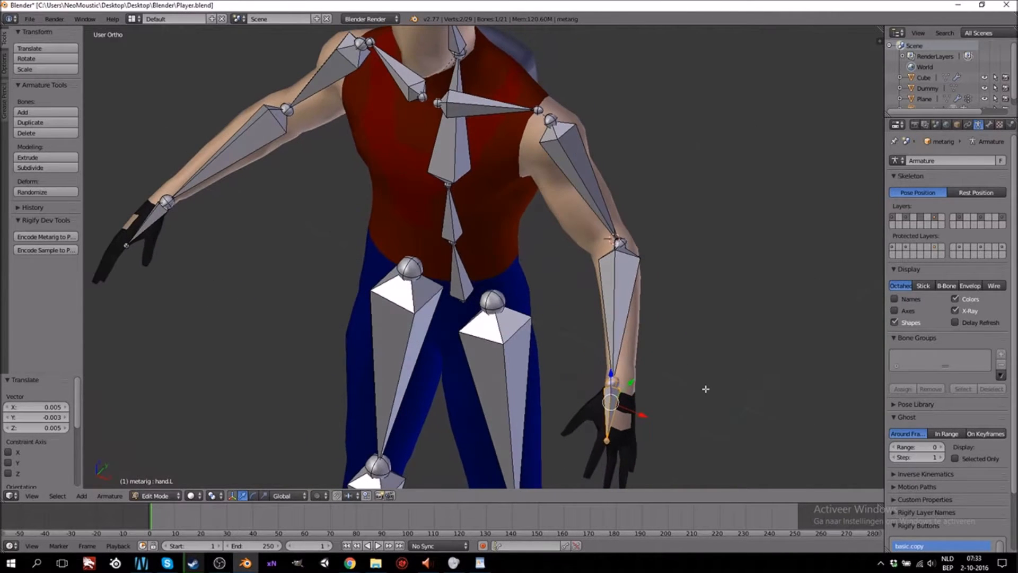
{"action": "left_click_drag", "start_coordinate": [643, 414], "coordinate": [652, 417]}
Move the neck and head bones forward along Y by about 0.03 to center them in the head in side view
{"action": "middle_click_drag", "start_coordinate": [530, 424], "coordinate": [581, 398]}
{"action": "middle_click_drag", "start_coordinate": [486, 313], "coordinate": [478, 268]}
{"action": "middle_click_drag", "start_coordinate": [687, 286], "coordinate": [585, 259]}
{"action": "key", "text": "KP_3"}
{"action": "scroll", "coordinate": [579, 252], "scroll_direction": "up", "scroll_amount": 6, "text": "shift"}
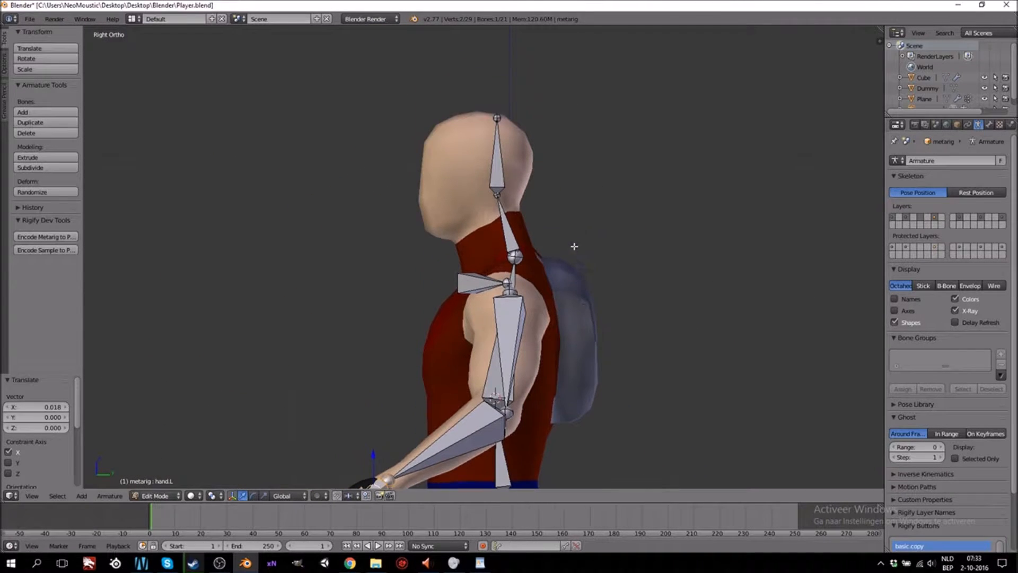
{"action": "right_click", "coordinate": [515, 281]}
{"action": "right_click", "coordinate": [508, 253]}
{"action": "right_click", "coordinate": [501, 200], "text": "shift"}
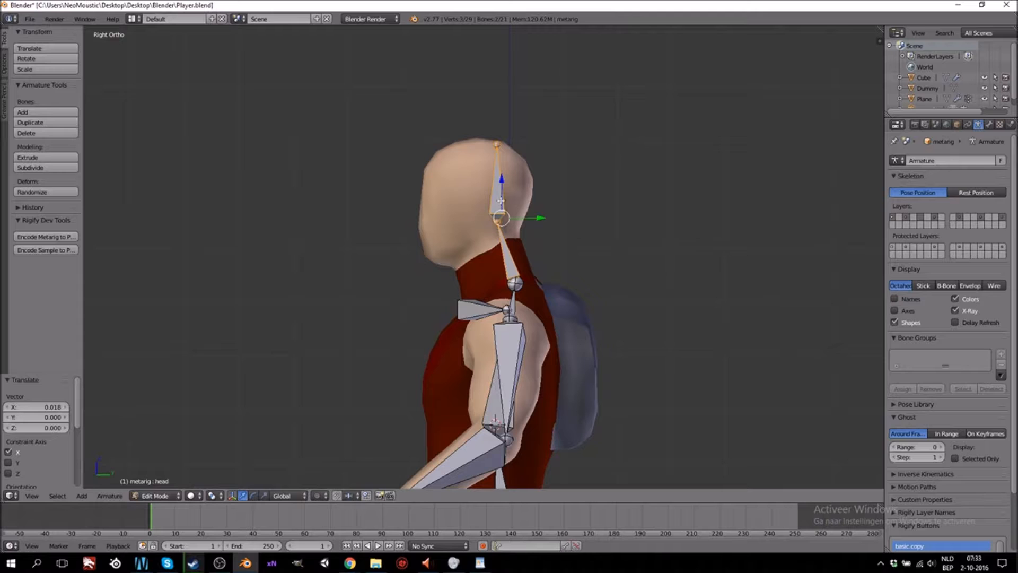
{"action": "key", "text": "g"}
{"action": "key", "text": "y"}
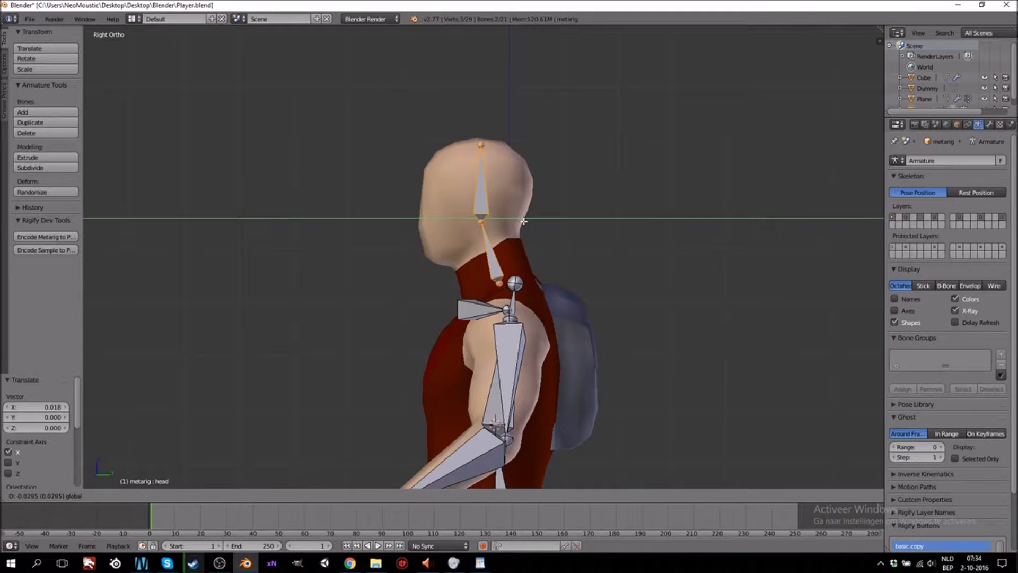
{"action": "left_click", "coordinate": [522, 222]}
Lower the joint between the neck and head bones, and move the neck's base joint about -0.011 along Z
{"action": "right_click", "coordinate": [482, 224]}
{"action": "key", "text": "g"}
{"action": "right_click", "coordinate": [483, 224]}
{"action": "left_click_drag", "start_coordinate": [482, 178], "coordinate": [482, 192]}
{"action": "right_click", "coordinate": [501, 285]}
{"action": "key", "text": "g"}
{"action": "key", "text": "z"}
{"action": "left_click", "coordinate": [499, 247]}
Move the chest bone's upper joint about -0.031 along Y and -0.014 along Z to meet the neck's base
{"action": "middle_click_drag", "start_coordinate": [460, 353], "coordinate": [424, 356]}
{"action": "right_click", "coordinate": [543, 284]}
{"action": "key", "text": "KP_3"}
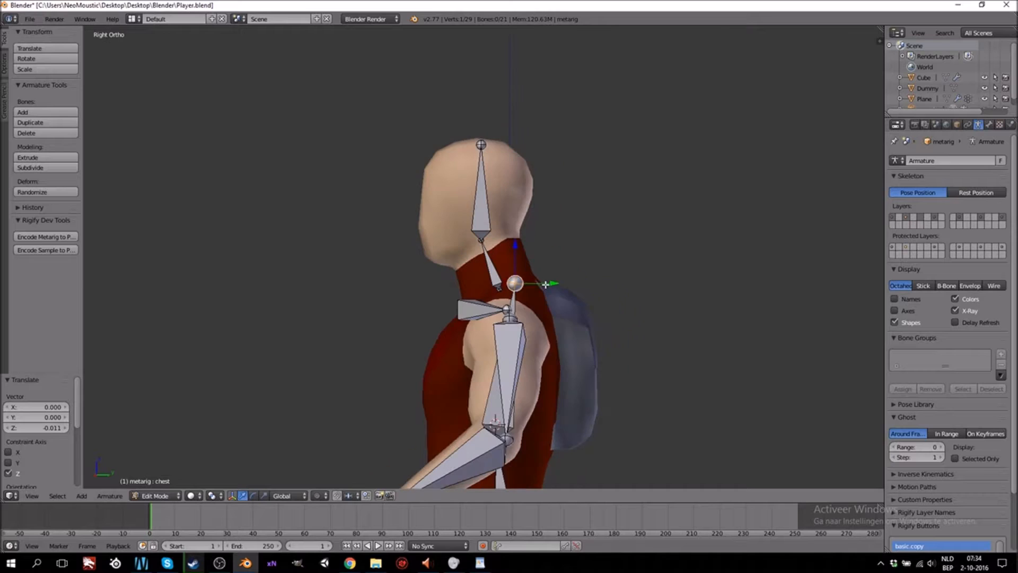
{"action": "key", "text": "g"}
{"action": "key", "text": "y"}
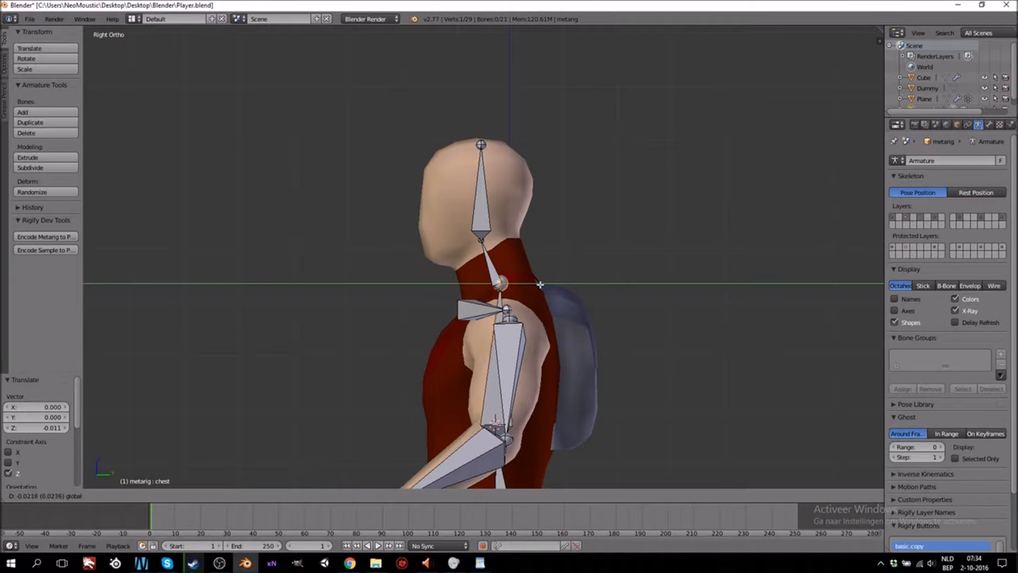
{"action": "left_click", "coordinate": [539, 285]}
{"action": "key", "text": "g"}
{"action": "key", "text": "z"}
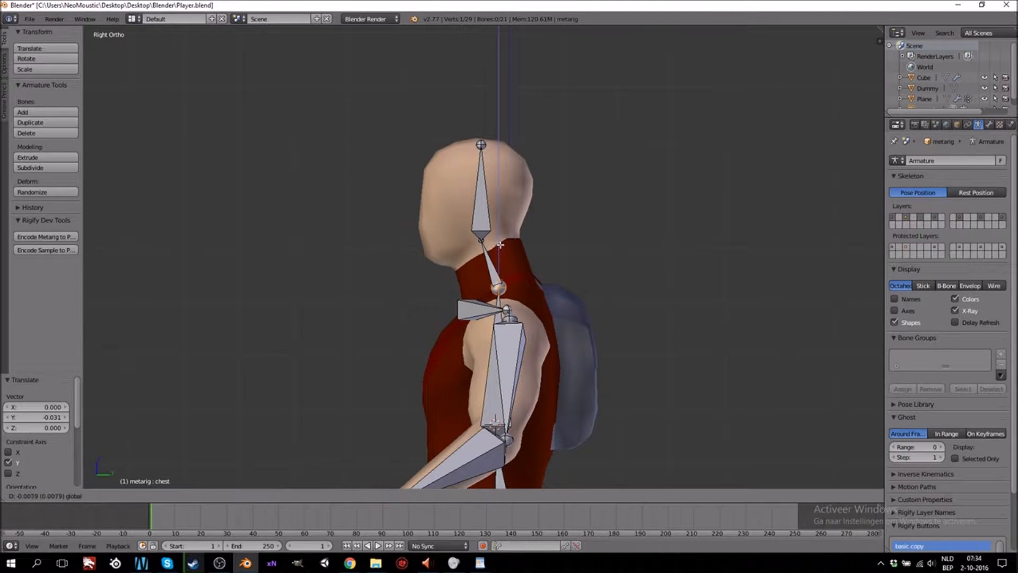
{"action": "left_click", "coordinate": [503, 250]}
Fine-tune the joint between the neck and head bones by moving it about -0.008 along Z
{"action": "middle_click_drag", "start_coordinate": [434, 289], "coordinate": [530, 295]}
{"action": "scroll", "coordinate": [442, 308], "scroll_direction": "down", "scroll_amount": 6}
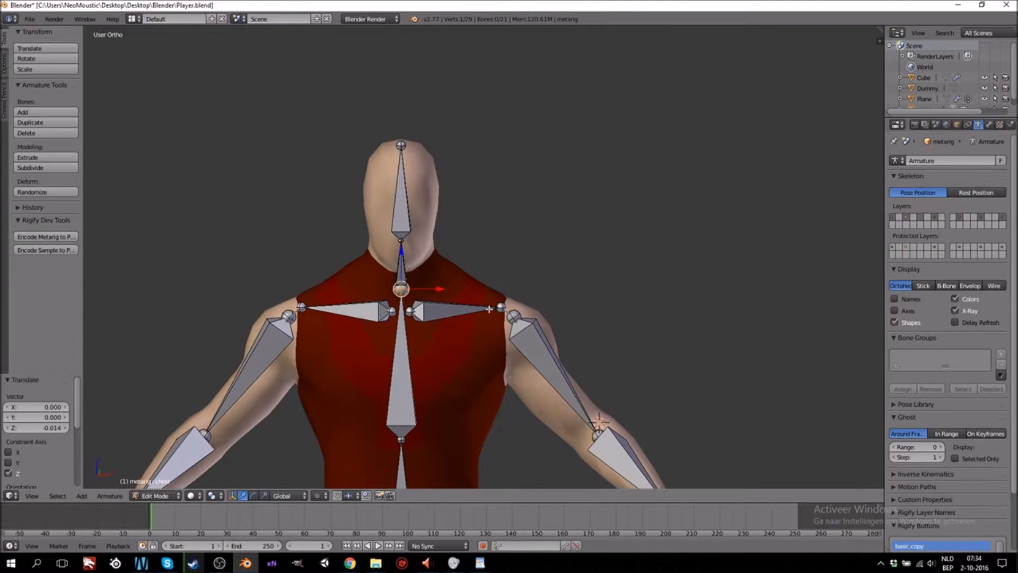
{"action": "mouse_move", "coordinate": [541, 320]}
{"action": "middle_mouse_down"}
{"action": "mouse_move", "coordinate": [578, 317]}
{"action": "mouse_move", "coordinate": [549, 320]}
{"action": "middle_mouse_up"}
{"action": "scroll", "coordinate": [585, 314], "scroll_direction": "up", "scroll_amount": 6}
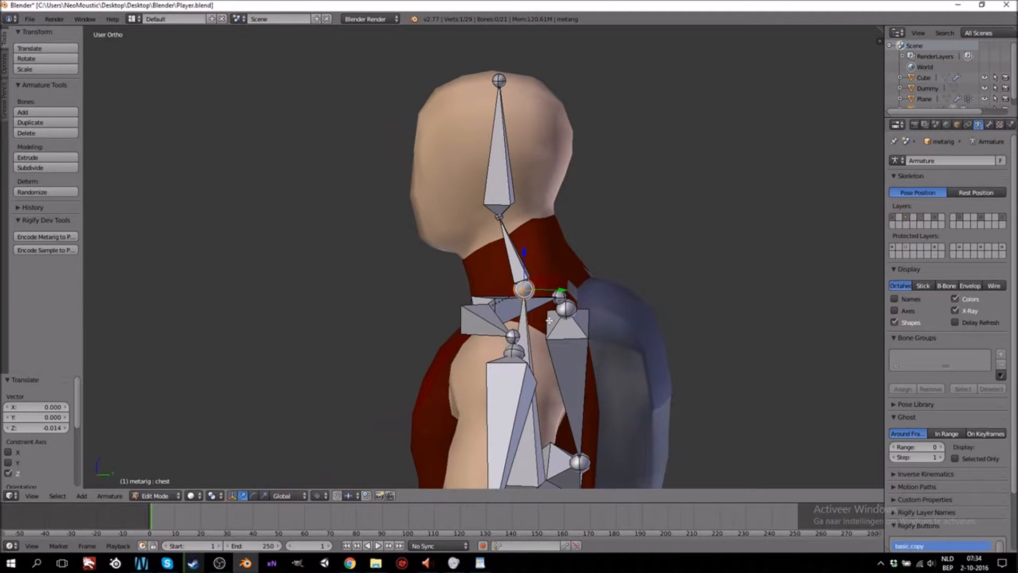
{"action": "key", "text": "KP_3"}
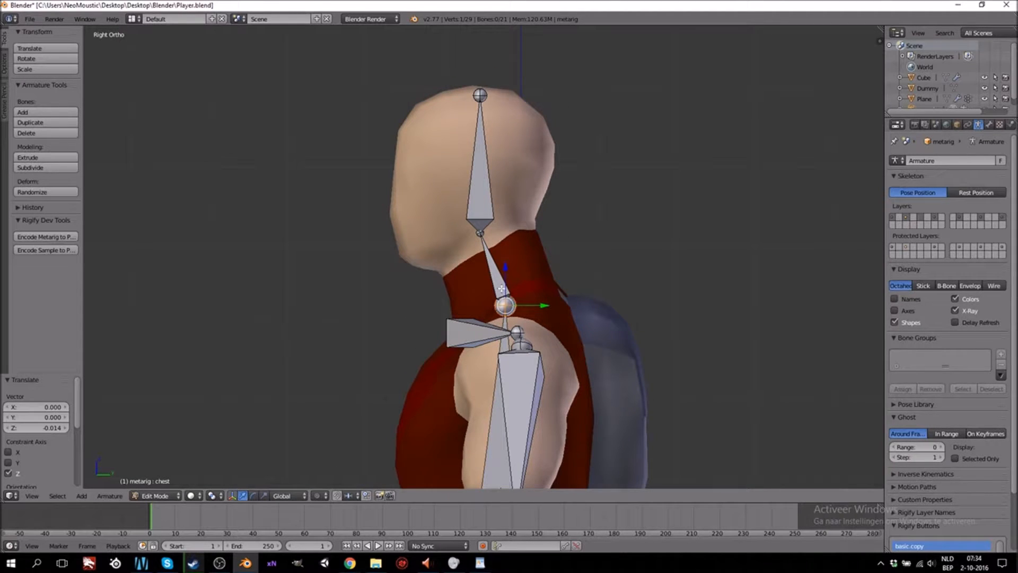
{"action": "right_click", "coordinate": [501, 288]}
{"action": "mouse_move", "coordinate": [486, 220]}
{"action": "left_mouse_down"}
{"action": "mouse_move", "coordinate": [489, 208]}
{"action": "mouse_move", "coordinate": [493, 216]}
{"action": "left_mouse_up"}
{"action": "right_click", "coordinate": [483, 217]}
Move the left knee joint of the metarig about -0.040 along Y and 0.007 along Z in side view, bending the knee forward
{"action": "middle_click_drag", "start_coordinate": [467, 275], "coordinate": [523, 278]}
{"action": "scroll", "coordinate": [523, 277], "scroll_direction": "down", "scroll_amount": 10}
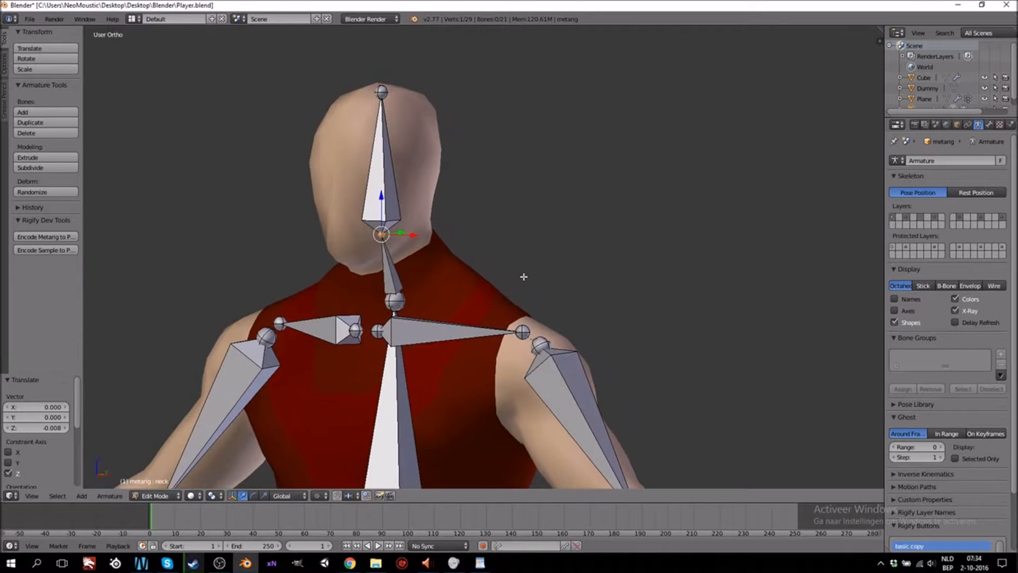
{"action": "key", "text": "Tab"}
{"action": "middle_click_drag", "start_coordinate": [519, 425], "coordinate": [532, 323]}
{"action": "key", "text": "KP_1"}
{"action": "key", "text": "KP_3"}
{"action": "scroll", "coordinate": [532, 327], "scroll_direction": "up", "scroll_amount": 8}
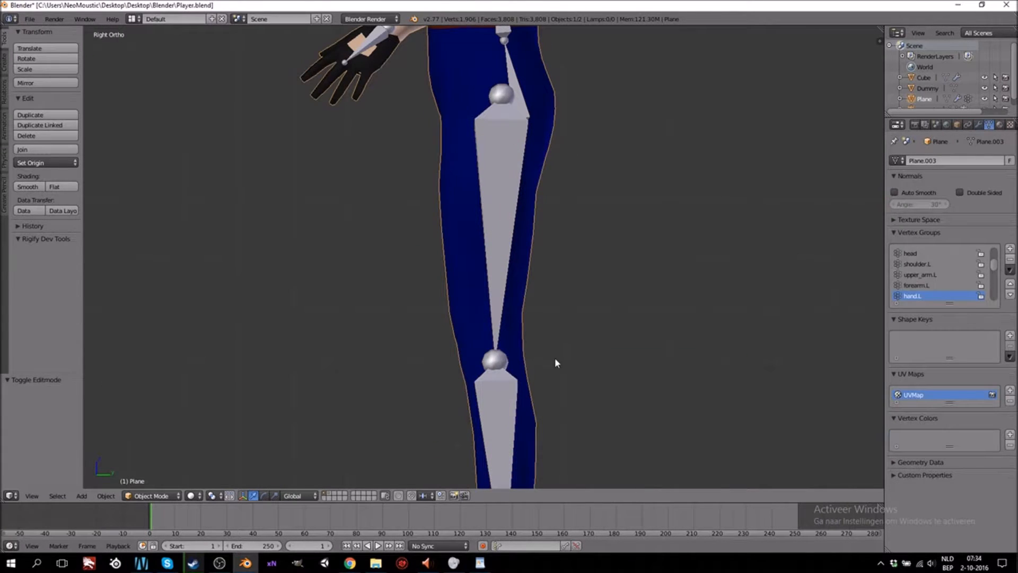
{"action": "key", "text": "Tab"}
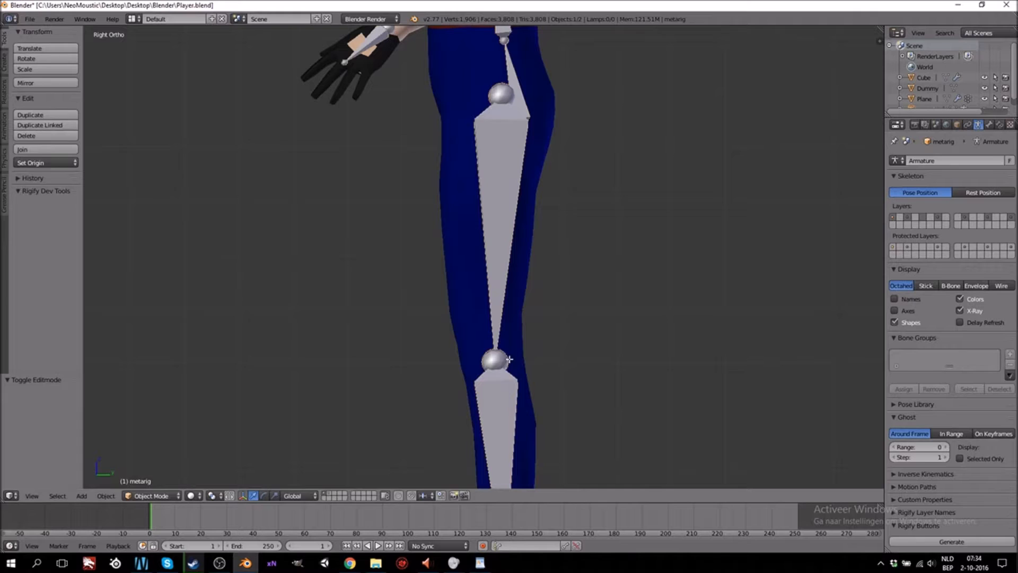
{"action": "right_click", "coordinate": [495, 361]}
{"action": "key", "text": "g"}
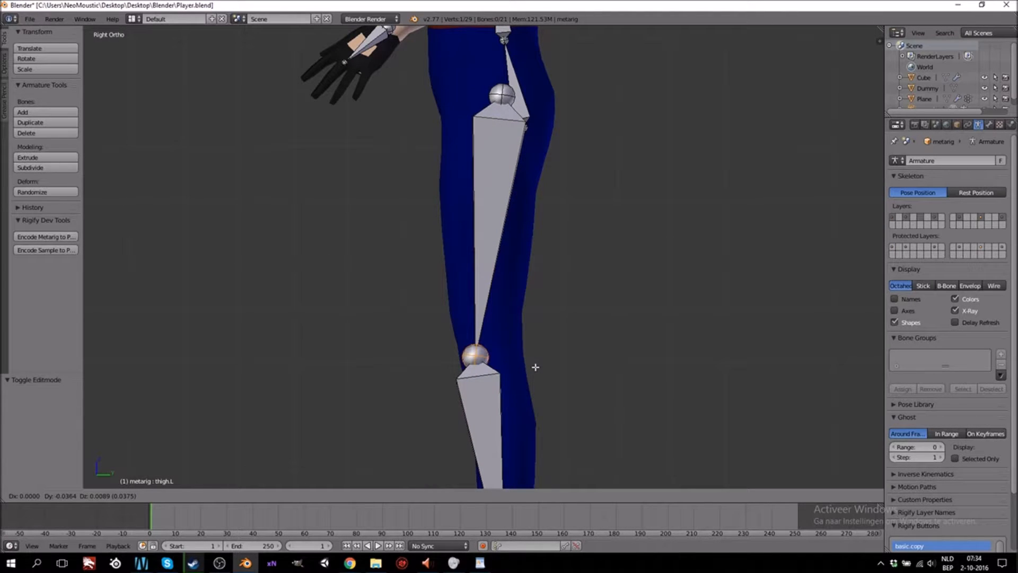
{"action": "left_click", "coordinate": [539, 379]}
Snap the 3D cursor to the center of the scene
{"action": "scroll", "coordinate": [488, 427], "scroll_direction": "down", "scroll_amount": 4}
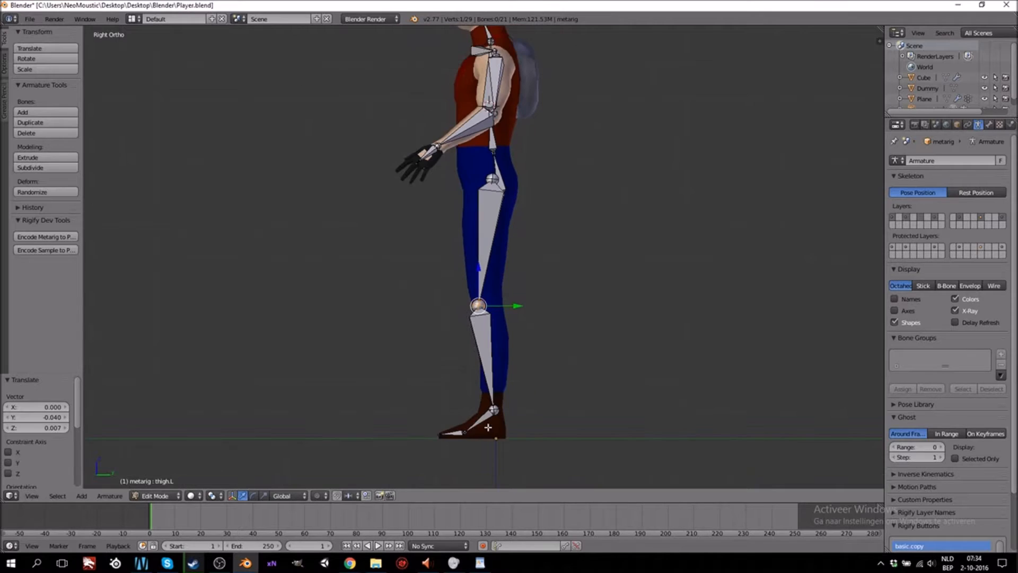
{"action": "middle_click_drag", "start_coordinate": [445, 396], "coordinate": [546, 405]}
{"action": "scroll", "coordinate": [551, 398], "scroll_direction": "up", "scroll_amount": 6, "text": "shift"}
{"action": "key", "text": "space"}
{"action": "type", "text": "curso"}
{"action": "key", "text": "Return"}
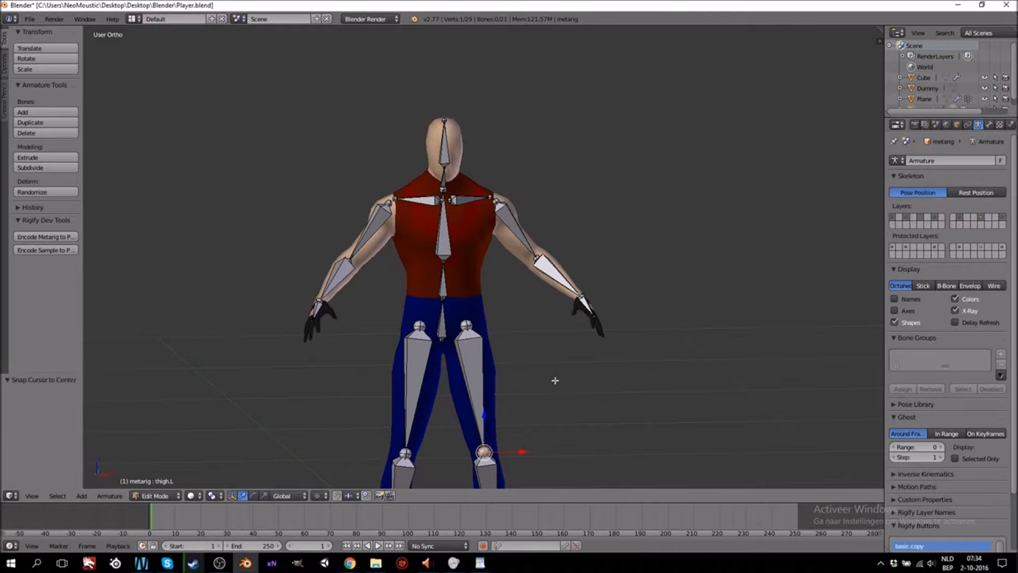
Switch the metarig from Edit Mode to Object Mode in front view
{"action": "scroll", "coordinate": [555, 380], "scroll_direction": "down", "scroll_amount": 2}
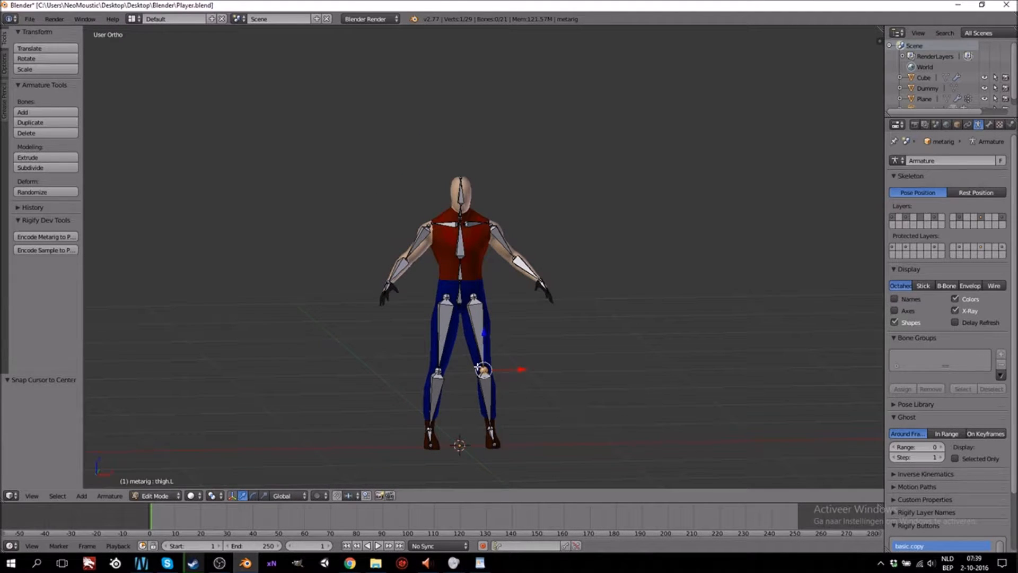
{"action": "key", "text": "KP_1"}
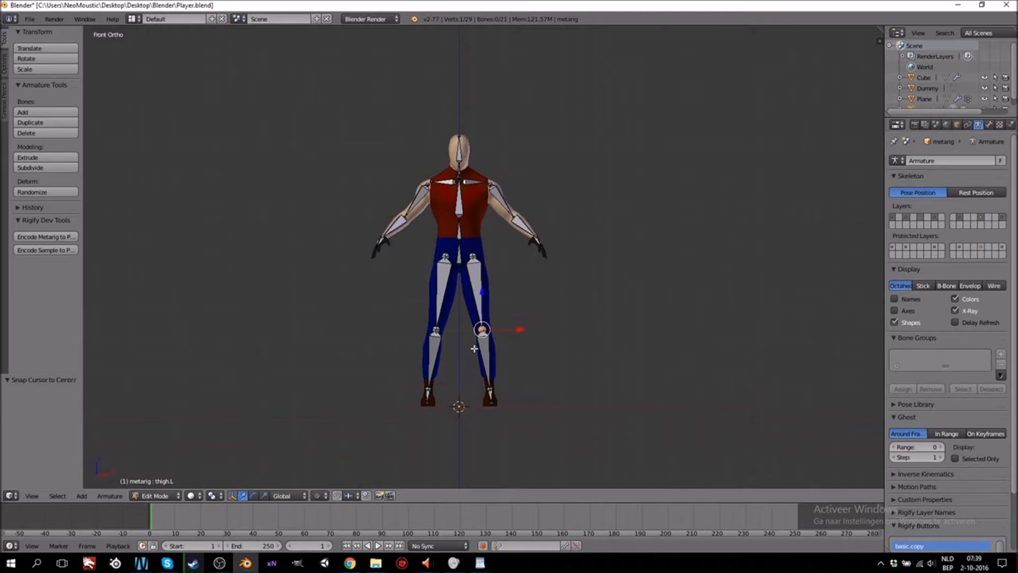
{"action": "scroll", "coordinate": [470, 342], "scroll_direction": "up", "scroll_amount": 5}
{"action": "scroll", "coordinate": [471, 342], "scroll_direction": "down", "scroll_amount": 4}
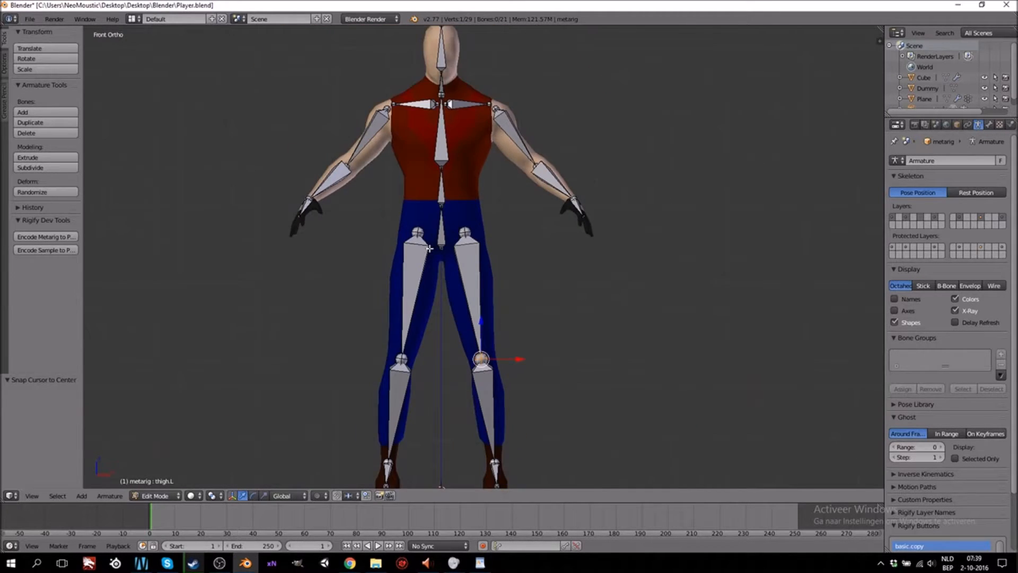
{"action": "key", "text": "Tab"}
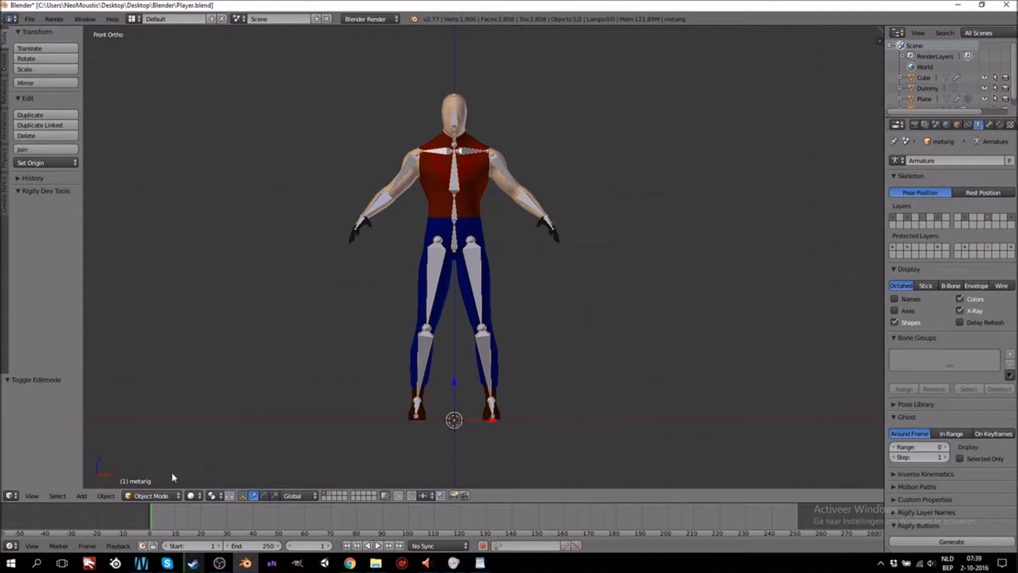
{"action": "key", "text": "Tab"}
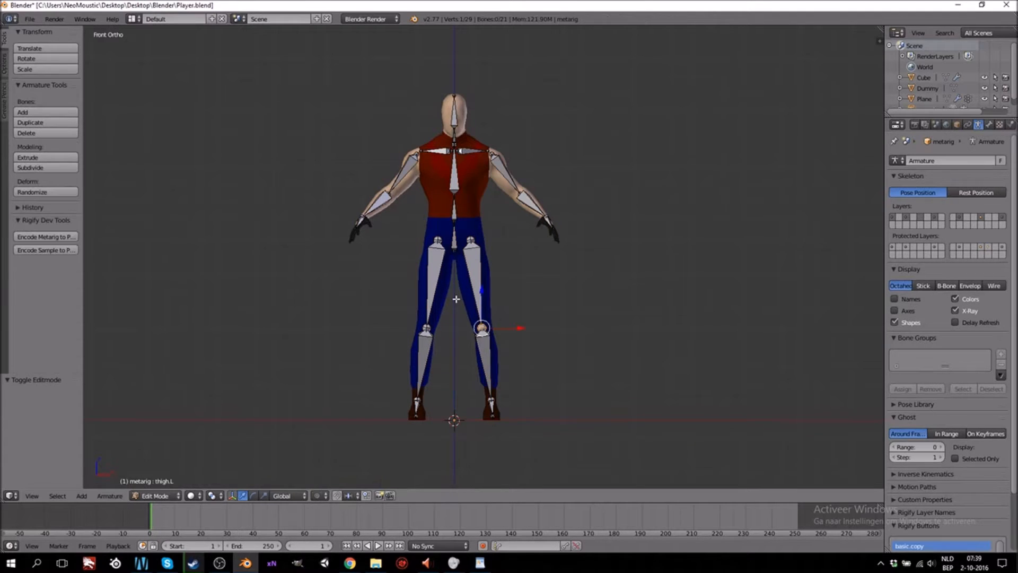
{"action": "left_click", "coordinate": [158, 495]}
{"action": "left_click", "coordinate": [165, 483]}
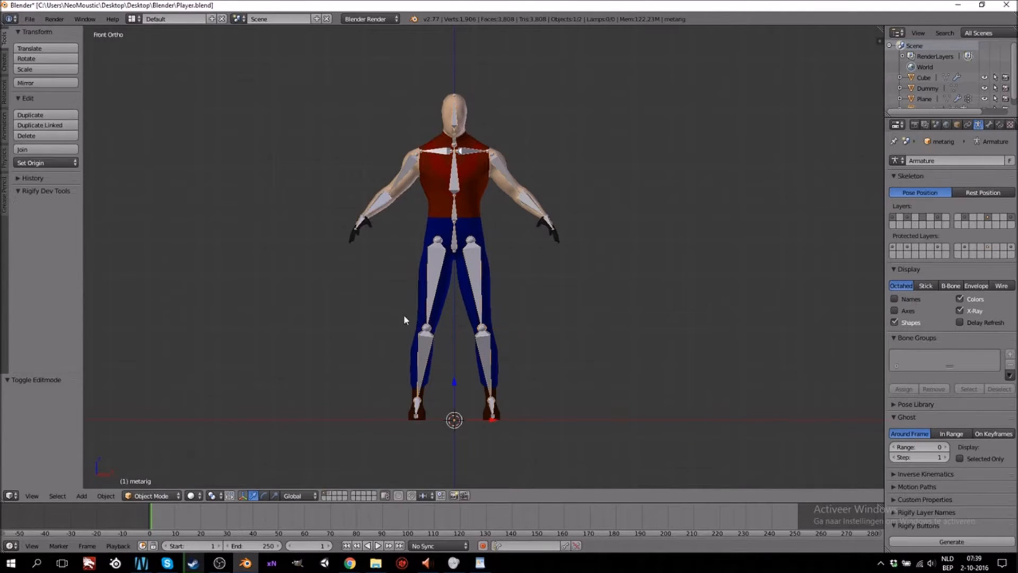
Parent the character mesh to the metarig using Armature Deform With Automatic Weights
{"action": "right_click", "coordinate": [470, 210]}
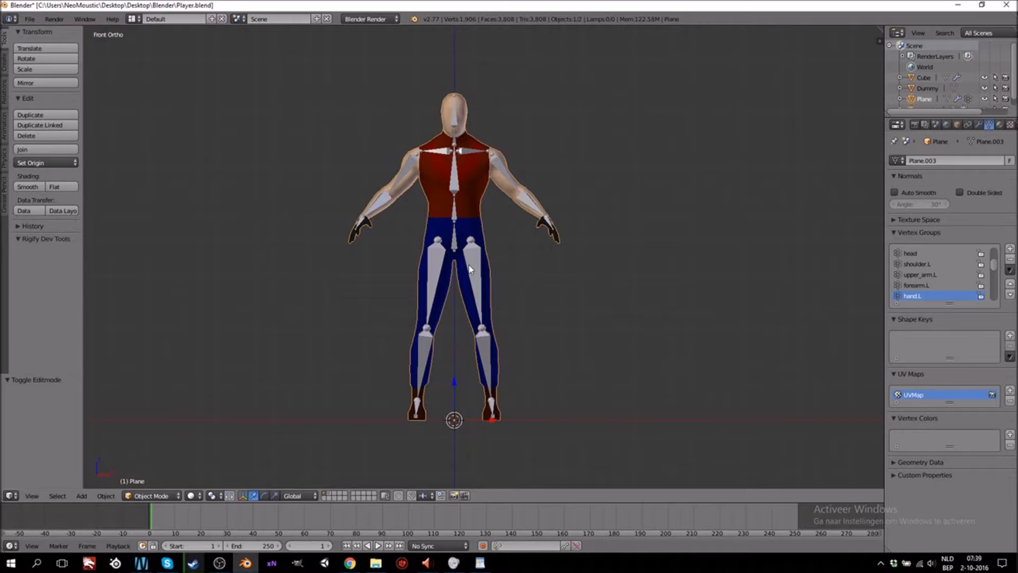
{"action": "right_click", "coordinate": [454, 219], "text": "shift"}
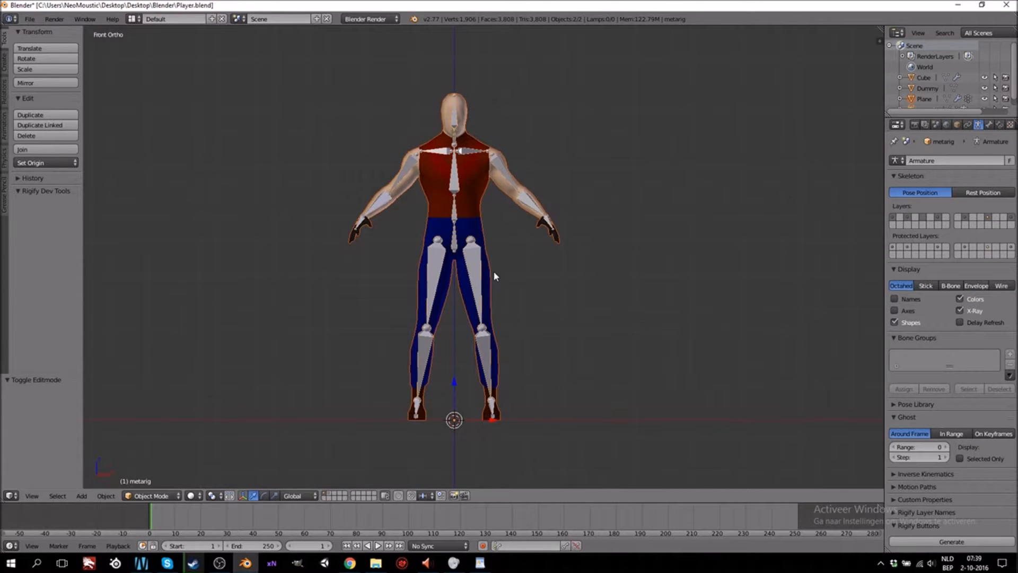
{"action": "right_click", "coordinate": [461, 217]}
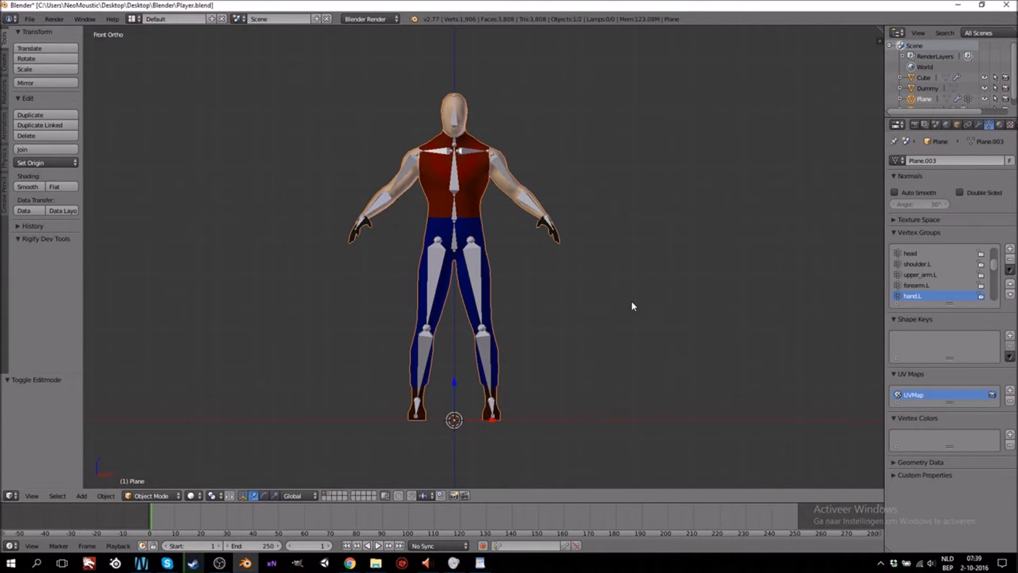
{"action": "right_click", "coordinate": [454, 215], "text": "shift"}
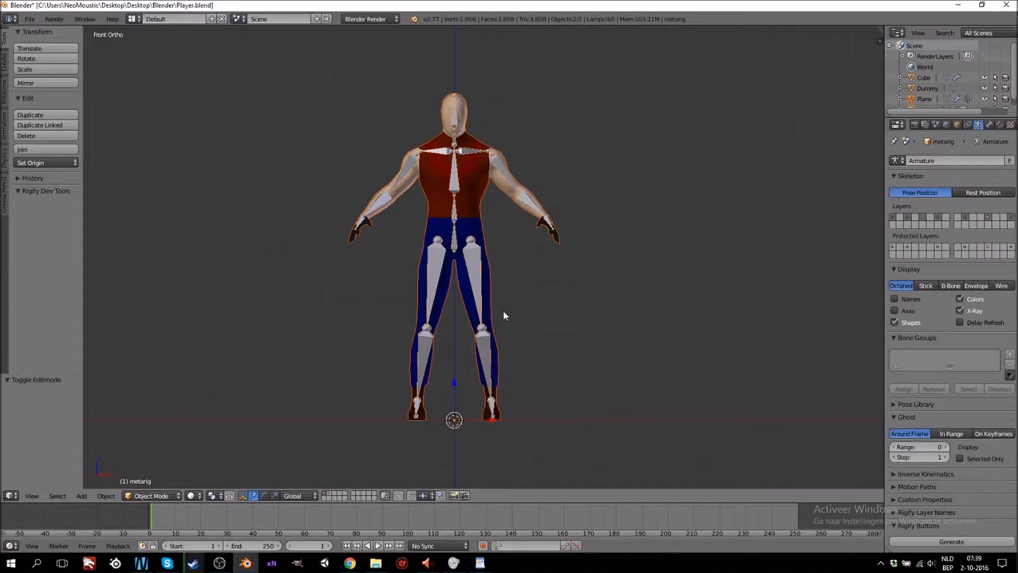
{"action": "key", "text": "ctrl+p"}
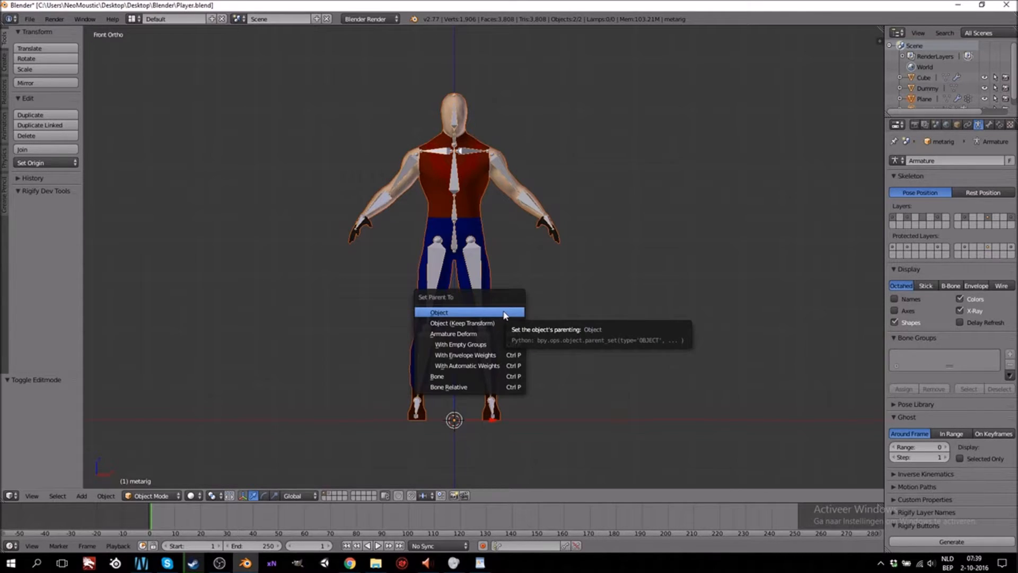
{"action": "left_click", "coordinate": [470, 366]}
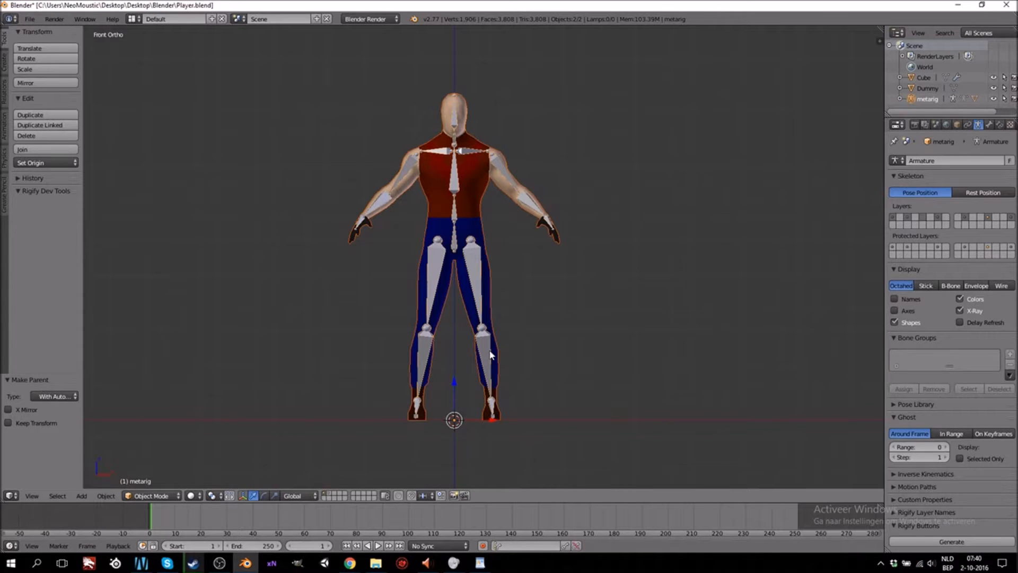
Switch the metarig to Pose Mode
{"action": "right_click", "coordinate": [489, 354]}
{"action": "right_click", "coordinate": [489, 354]}
{"action": "left_click", "coordinate": [151, 495]}
{"action": "left_click", "coordinate": [146, 459]}
Try rotating the left shin and left thigh bones to test how the leg deforms
{"action": "right_click", "coordinate": [489, 353]}
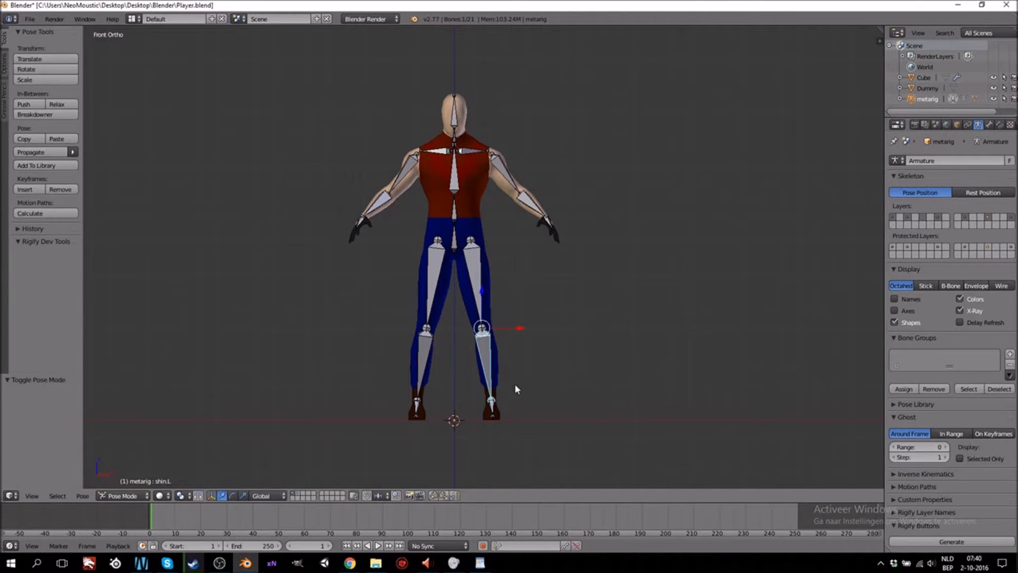
{"action": "key", "text": "r"}
{"action": "right_click", "coordinate": [582, 348]}
{"action": "middle_click_drag", "start_coordinate": [592, 348], "coordinate": [478, 315]}
{"action": "right_click", "coordinate": [474, 272]}
{"action": "key", "text": "r"}
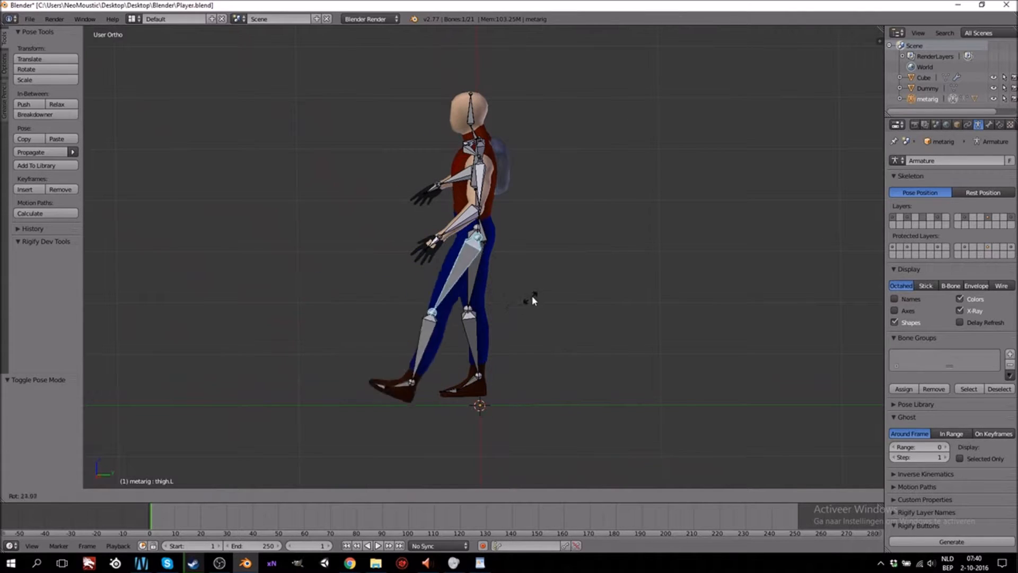
{"action": "right_click", "coordinate": [541, 293]}
Try rotating the left upper arm bone in side view to test the arm's deformation
{"action": "right_click", "coordinate": [482, 186]}
{"action": "key", "text": "r"}
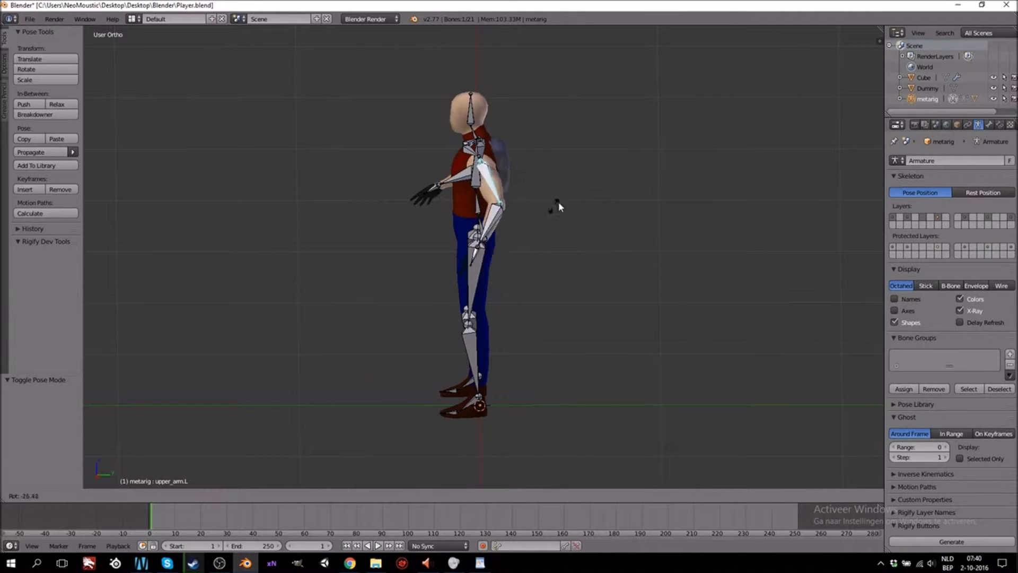
{"action": "left_click", "coordinate": [469, 260]}
{"action": "middle_click_drag", "start_coordinate": [470, 260], "coordinate": [456, 221]}
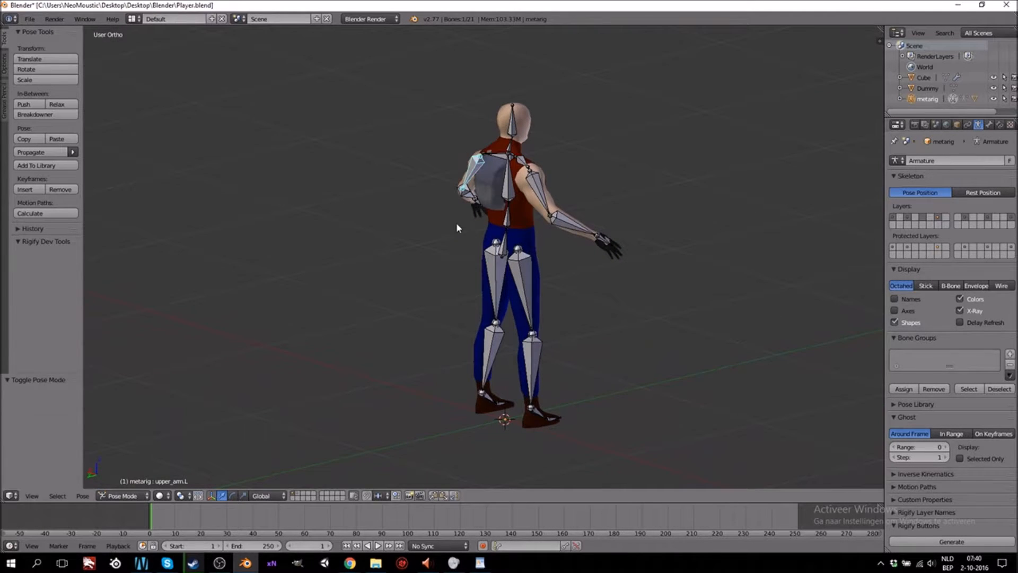
Try rotating the right upper arm bone from an angled rear view and from the back view
{"action": "right_click", "coordinate": [546, 194]}
{"action": "key", "text": "r"}
{"action": "right_click", "coordinate": [639, 128]}
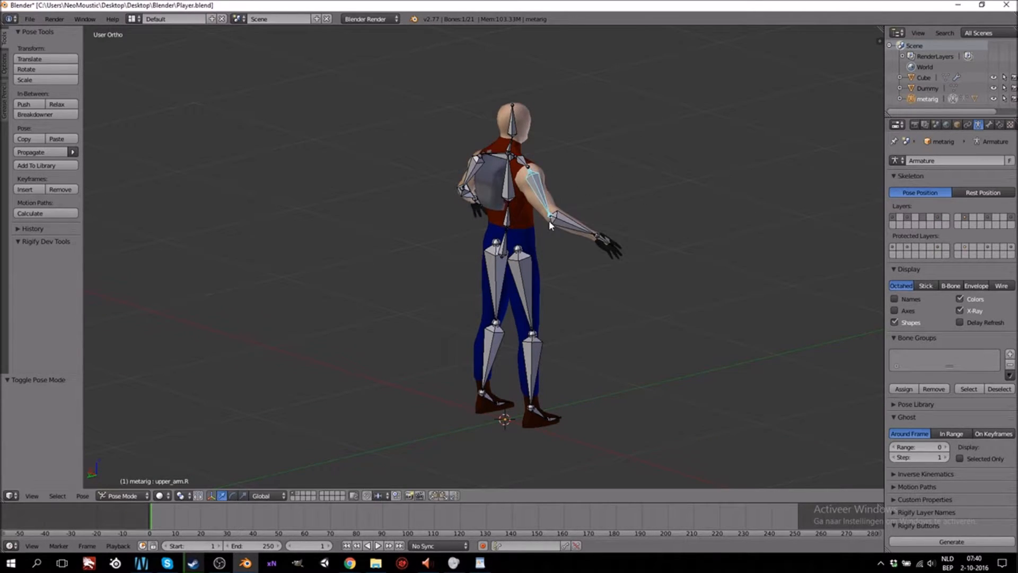
{"action": "key", "text": "KP_1"}
{"action": "key", "text": "ctrl+KP_1"}
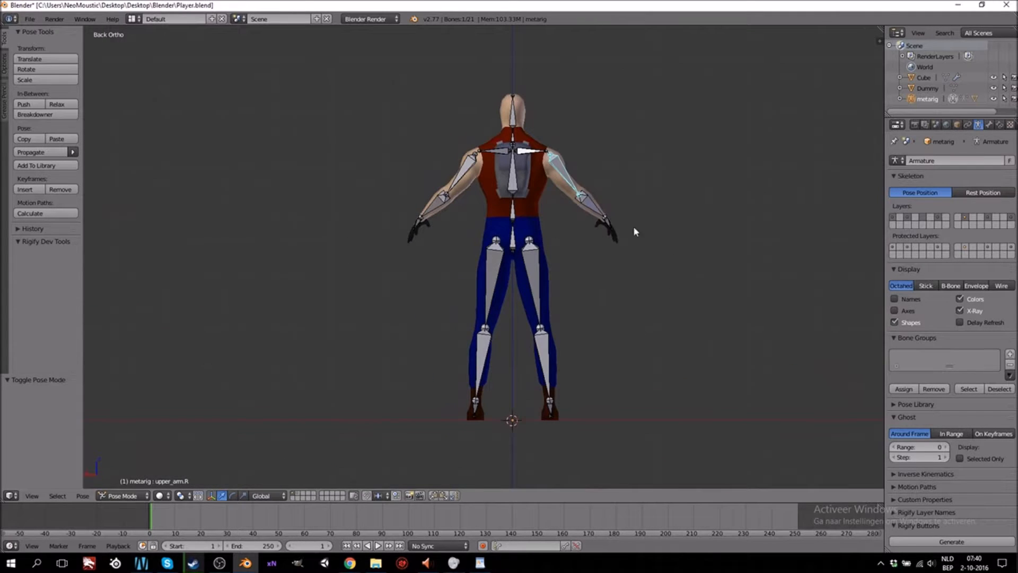
{"action": "key", "text": "r"}
{"action": "right_click", "coordinate": [688, 103]}
Try rotating the right shoulder bone about -13.6° in back view
{"action": "right_click", "coordinate": [536, 154]}
{"action": "key", "text": "r"}
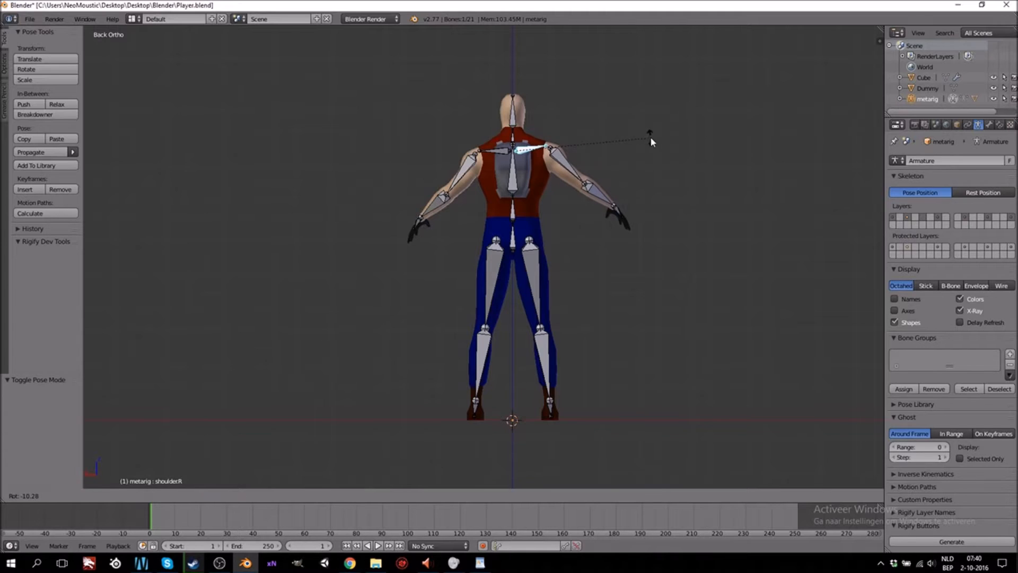
{"action": "left_click", "coordinate": [652, 130]}
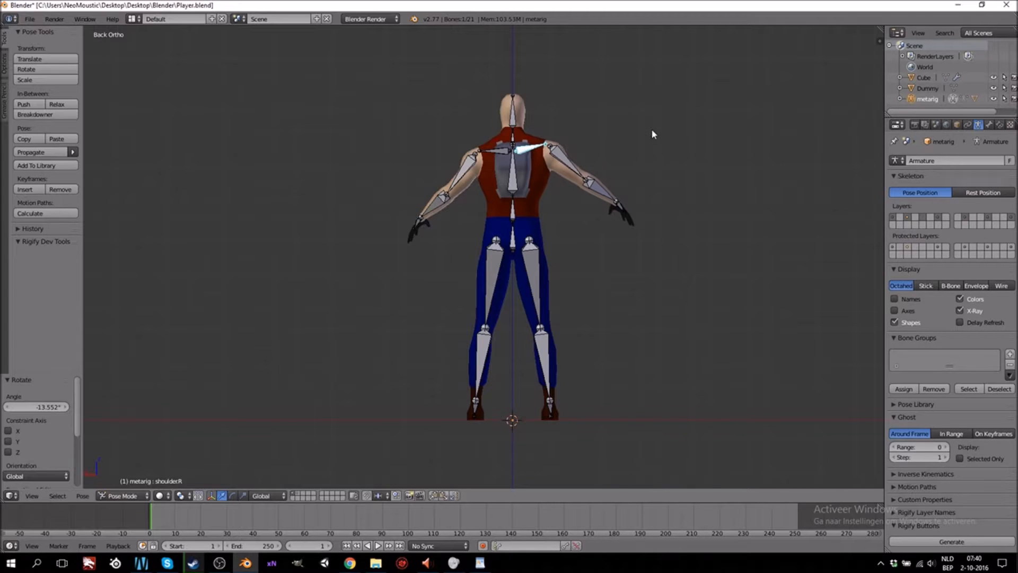
{"action": "right_click", "coordinate": [606, 109]}
Select the right upper arm bone of the metarig in Pose Mode
{"action": "scroll", "coordinate": [548, 206], "scroll_direction": "up", "scroll_amount": 2}
{"action": "scroll", "coordinate": [548, 211], "scroll_direction": "up", "scroll_amount": 4, "text": "shift"}
{"action": "right_click", "coordinate": [565, 197]}
{"action": "right_click", "coordinate": [576, 218]}
{"action": "scroll", "coordinate": [584, 251], "scroll_direction": "up", "scroll_amount": 2}
{"action": "scroll", "coordinate": [600, 255], "scroll_direction": "up", "scroll_amount": 2}
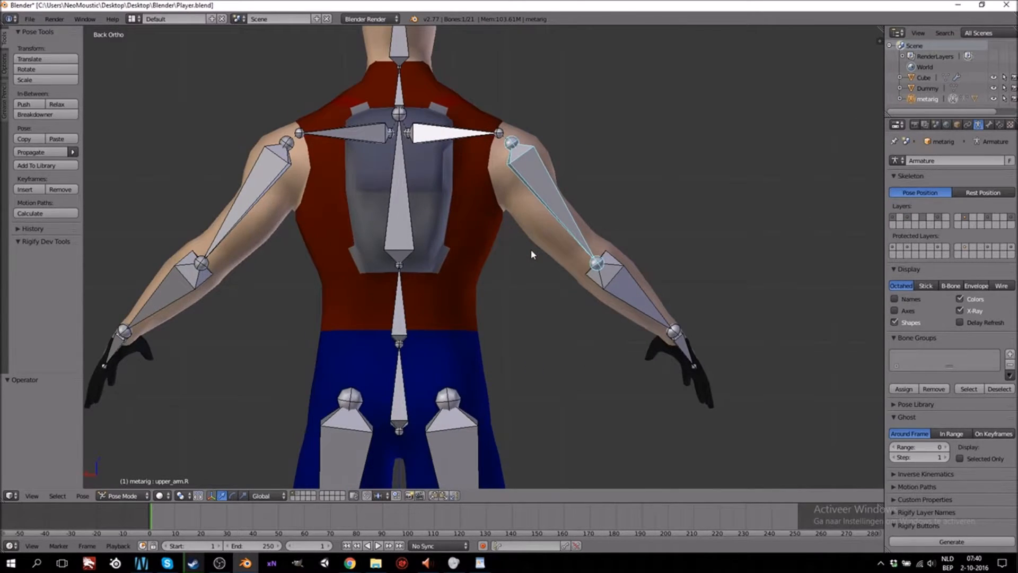
{"action": "mouse_move", "coordinate": [349, 564]}
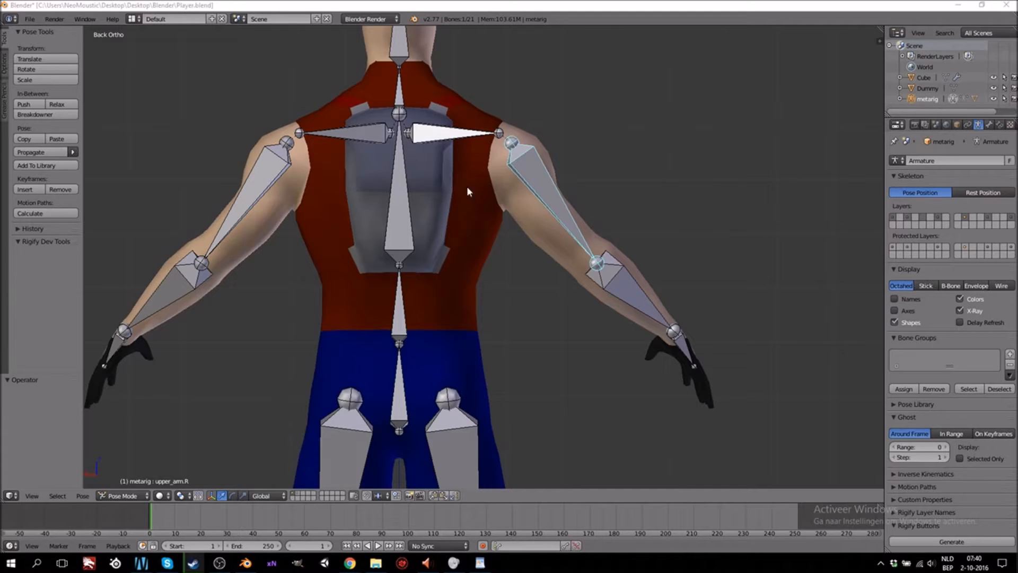
{"action": "middle_click_drag", "start_coordinate": [514, 230], "coordinate": [492, 204]}
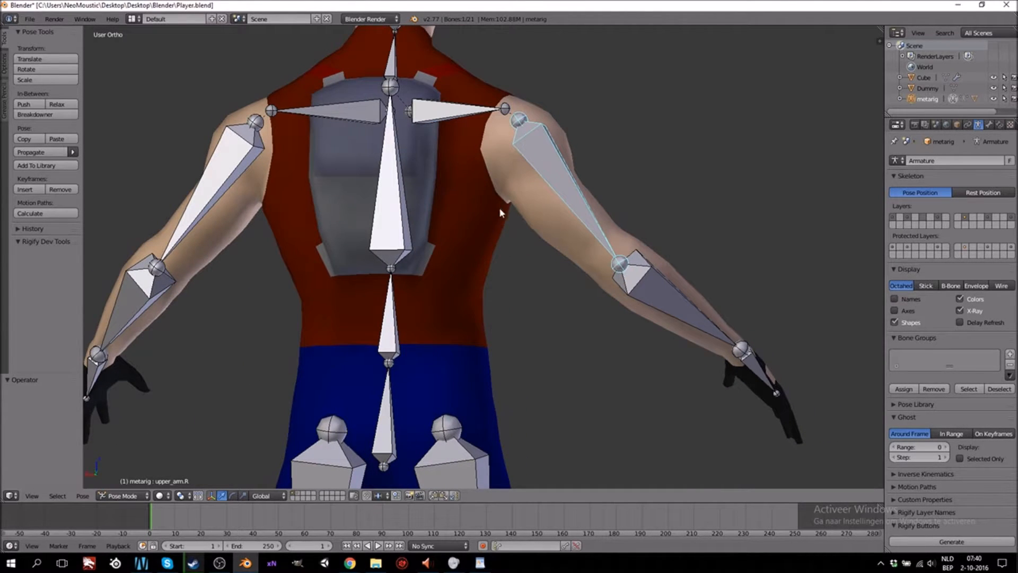
Select the character mesh and switch it to Weight Paint mode
{"action": "right_click", "coordinate": [474, 248]}
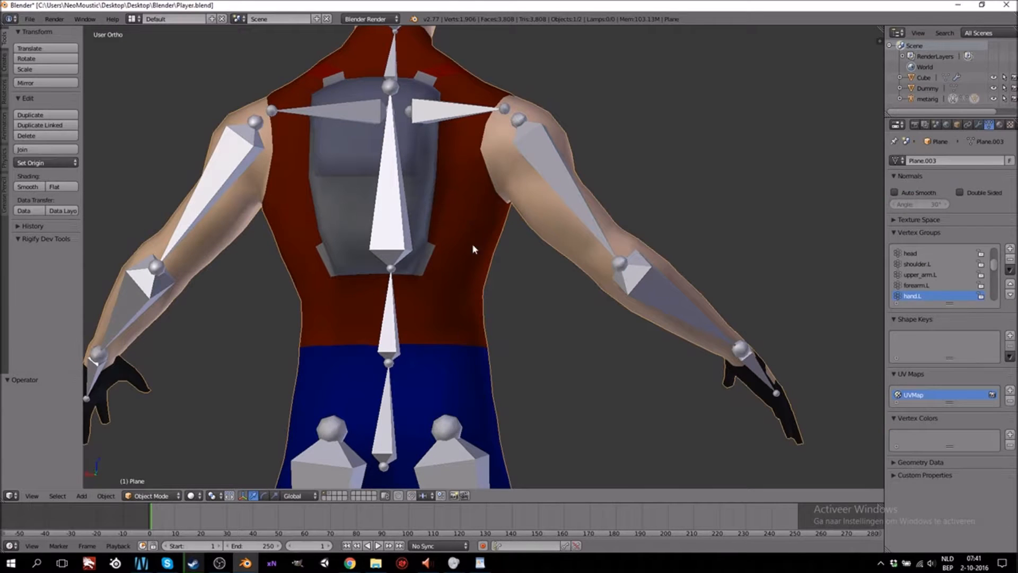
{"action": "left_click", "coordinate": [152, 495]}
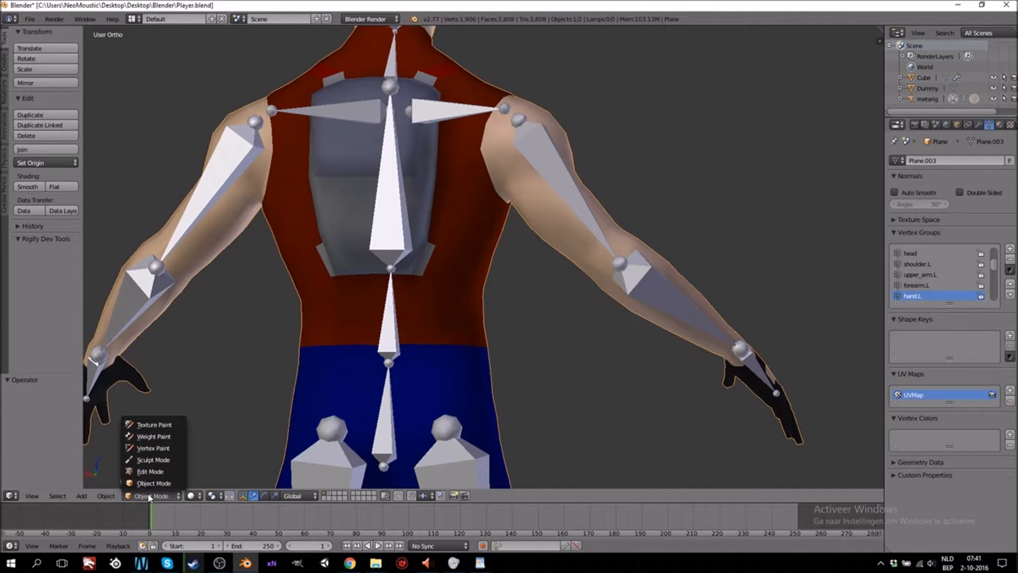
{"action": "left_click", "coordinate": [154, 436]}
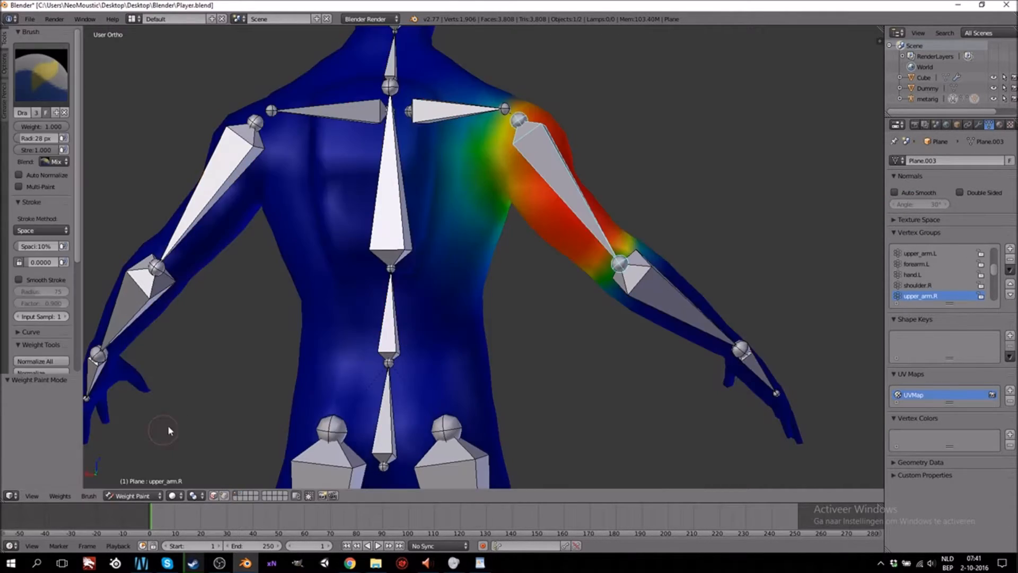
Paint a short Draw stroke below the right armpit and use the Subtract brush to reduce the upper_arm.R weight on the adjacent back
{"action": "scroll", "coordinate": [521, 228], "scroll_direction": "up", "scroll_amount": 3}
{"action": "mouse_move", "coordinate": [511, 278]}
{"action": "left_mouse_down"}
{"action": "mouse_move", "coordinate": [493, 278]}
{"action": "mouse_move", "coordinate": [507, 282]}
{"action": "left_mouse_up"}
{"action": "left_click", "coordinate": [42, 74]}
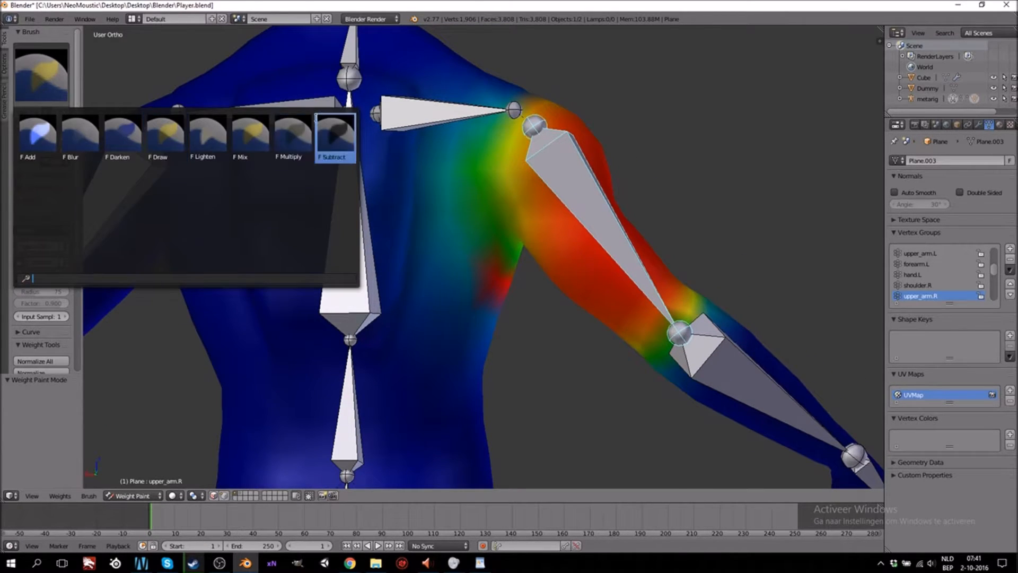
{"action": "left_click", "coordinate": [329, 141]}
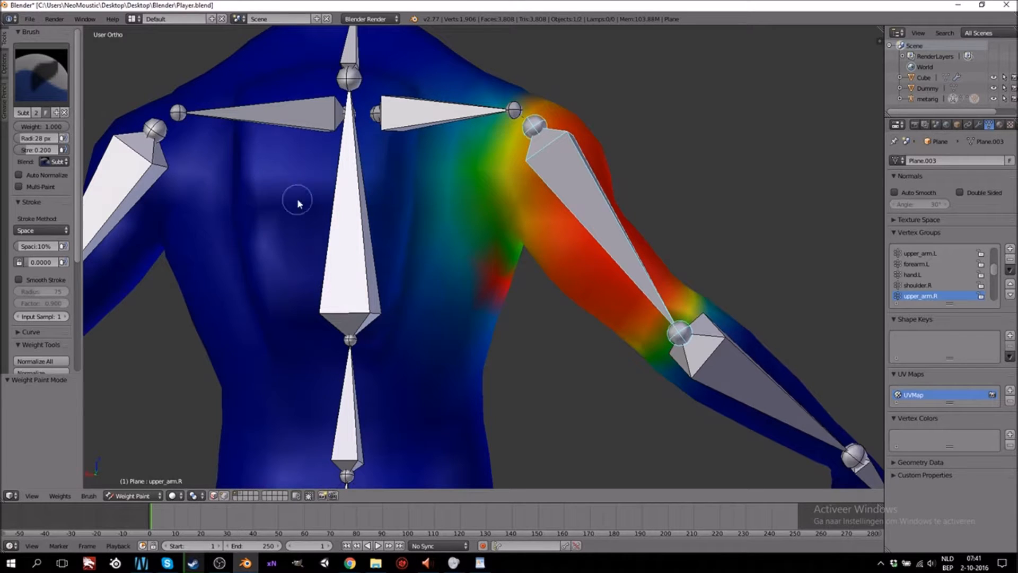
{"action": "mouse_move", "coordinate": [474, 283]}
{"action": "left_mouse_down"}
{"action": "mouse_move", "coordinate": [484, 284]}
{"action": "mouse_move", "coordinate": [459, 358]}
{"action": "left_mouse_up"}
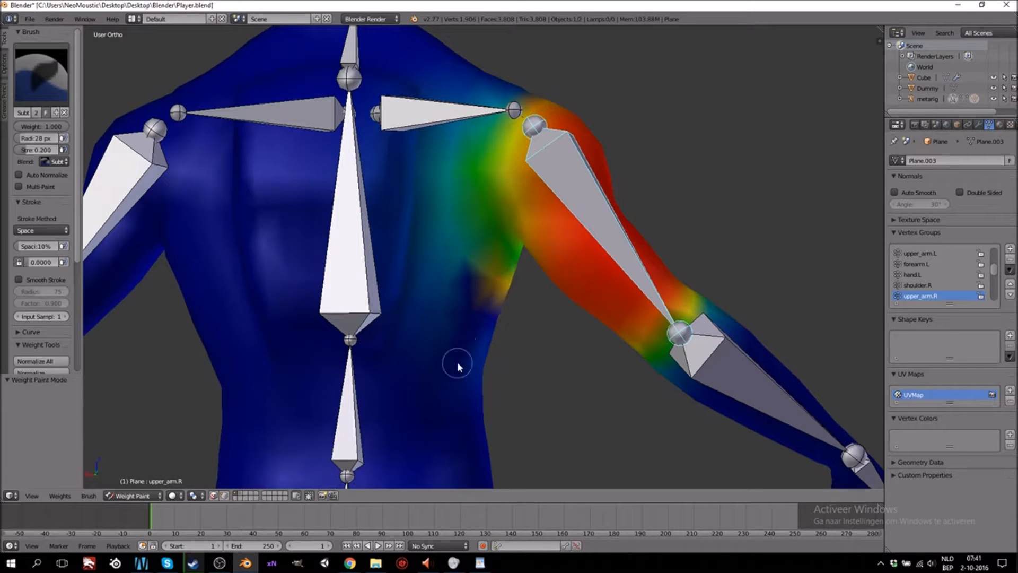
{"action": "mouse_move", "coordinate": [451, 248]}
{"action": "left_mouse_down"}
{"action": "mouse_move", "coordinate": [444, 140]}
{"action": "mouse_move", "coordinate": [415, 228]}
{"action": "mouse_move", "coordinate": [412, 320]}
{"action": "mouse_move", "coordinate": [479, 252]}
{"action": "mouse_move", "coordinate": [473, 221]}
{"action": "left_mouse_up"}
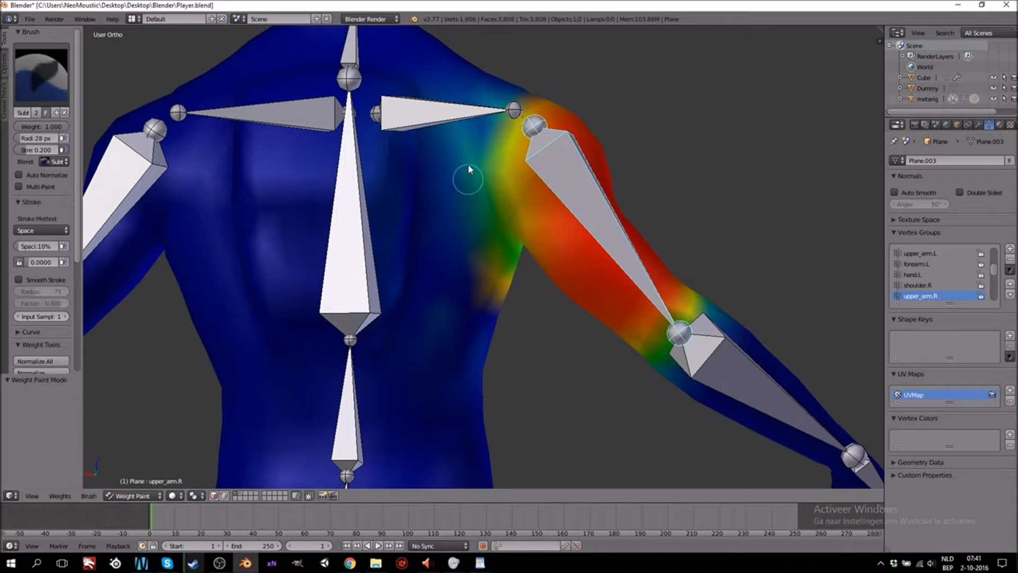
Subtract upper_arm.R weight from the patch below the right armpit, undoing the first stroke and repainting from another angle
{"action": "middle_click_drag", "start_coordinate": [491, 288], "coordinate": [466, 282]}
{"action": "mouse_move", "coordinate": [520, 291]}
{"action": "left_mouse_down"}
{"action": "mouse_move", "coordinate": [481, 266]}
{"action": "mouse_move", "coordinate": [508, 265]}
{"action": "left_mouse_up"}
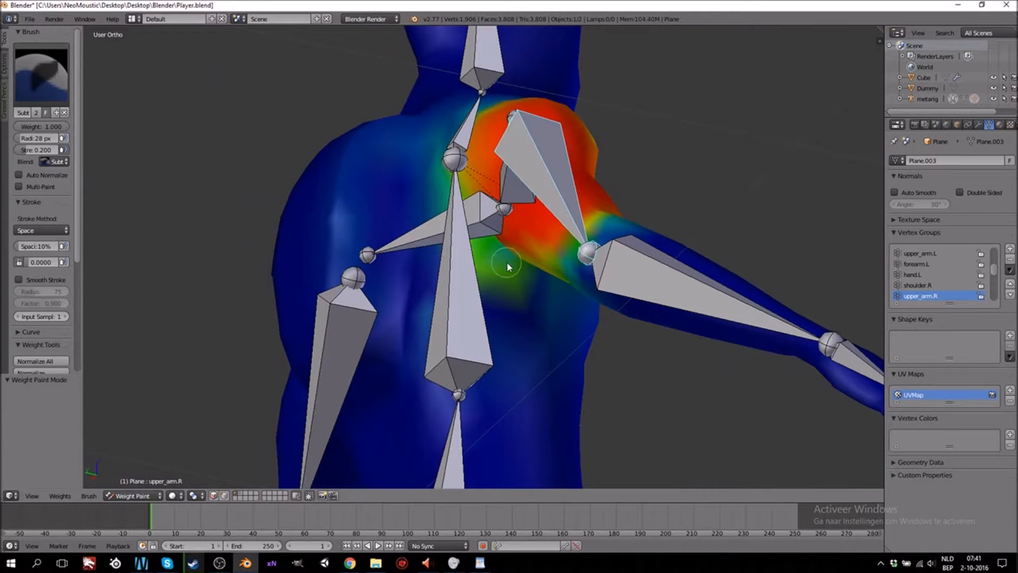
{"action": "key", "text": "ctrl+z"}
{"action": "middle_click_drag", "start_coordinate": [514, 297], "coordinate": [533, 288]}
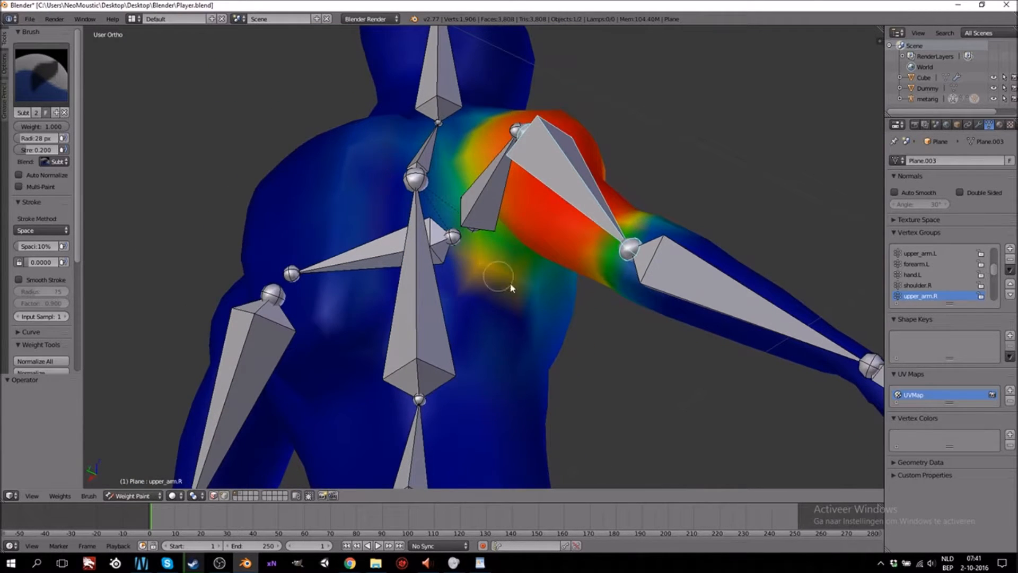
{"action": "left_click_drag", "start_coordinate": [495, 275], "coordinate": [468, 252]}
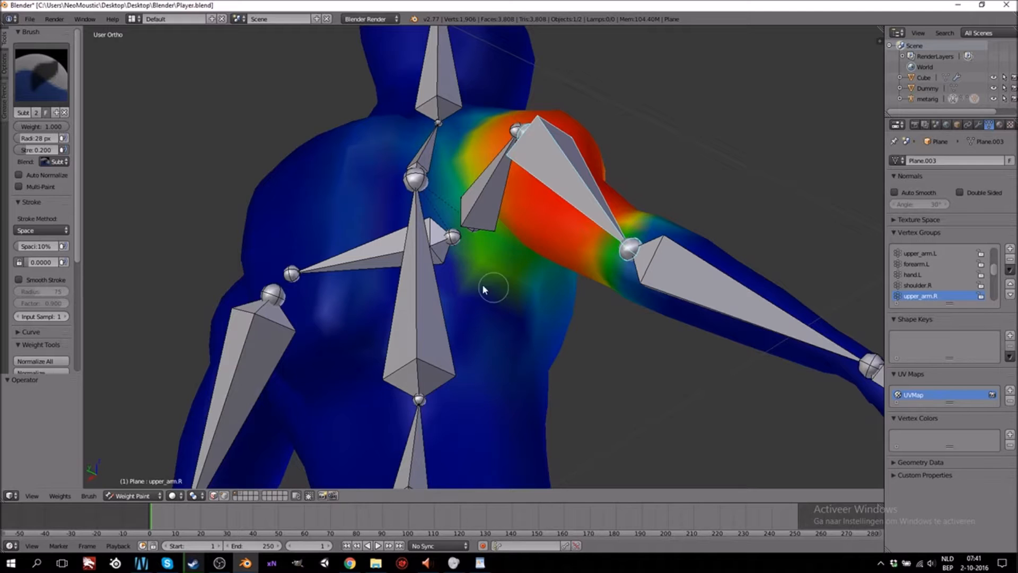
{"action": "mouse_move", "coordinate": [523, 287]}
{"action": "left_mouse_down"}
{"action": "mouse_move", "coordinate": [513, 272]}
{"action": "mouse_move", "coordinate": [536, 291]}
{"action": "left_mouse_up"}
Subtract upper_arm.R weight from the front of the chest beside the right armpit
{"action": "middle_click_drag", "start_coordinate": [478, 342], "coordinate": [543, 245]}
{"action": "mouse_move", "coordinate": [527, 218]}
{"action": "left_mouse_down"}
{"action": "mouse_move", "coordinate": [509, 240]}
{"action": "mouse_move", "coordinate": [539, 200]}
{"action": "mouse_move", "coordinate": [541, 173]}
{"action": "mouse_move", "coordinate": [581, 277]}
{"action": "mouse_move", "coordinate": [526, 291]}
{"action": "left_mouse_up"}
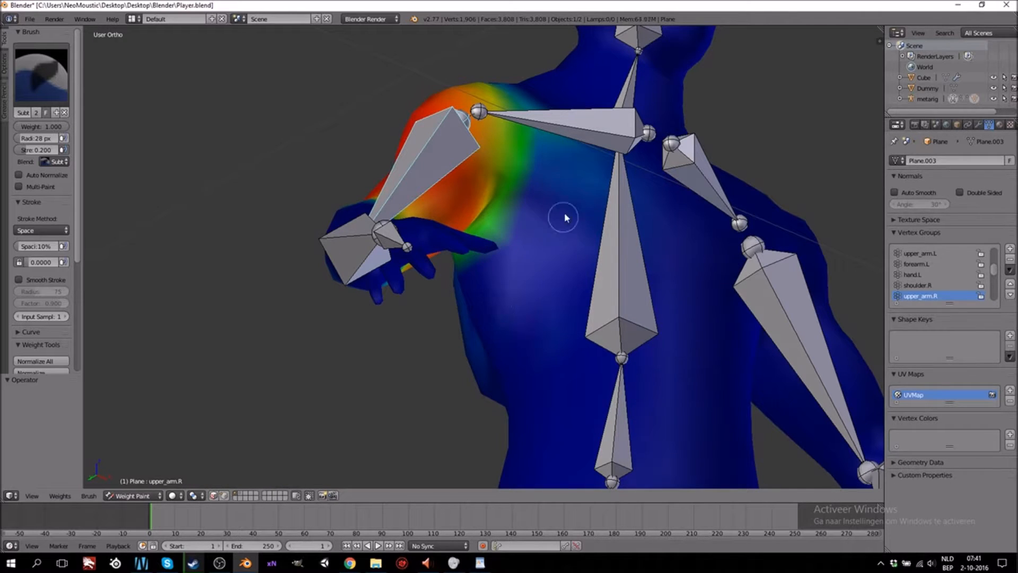
{"action": "mouse_move", "coordinate": [507, 239]}
{"action": "left_mouse_down"}
{"action": "mouse_move", "coordinate": [489, 228]}
{"action": "mouse_move", "coordinate": [496, 220]}
{"action": "left_mouse_up"}
{"action": "mouse_move", "coordinate": [492, 288]}
{"action": "middle_mouse_down"}
{"action": "mouse_move", "coordinate": [491, 300]}
{"action": "mouse_move", "coordinate": [575, 301]}
{"action": "mouse_move", "coordinate": [608, 286]}
{"action": "middle_mouse_up"}
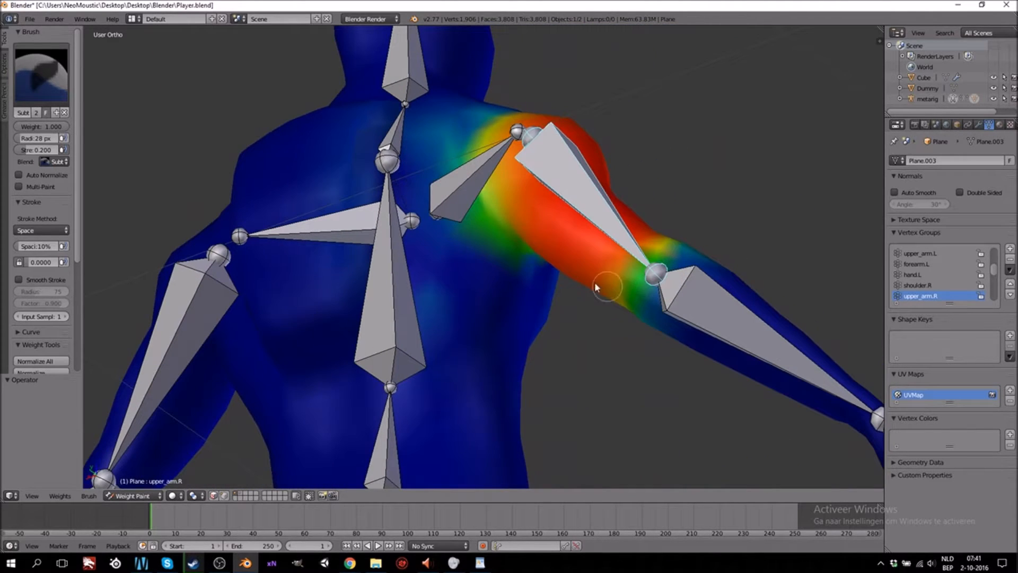
Rotate the upper_arm.R bone slightly in the front view to test the right shoulder's deformation
{"action": "middle_click_drag", "start_coordinate": [398, 264], "coordinate": [418, 319]}
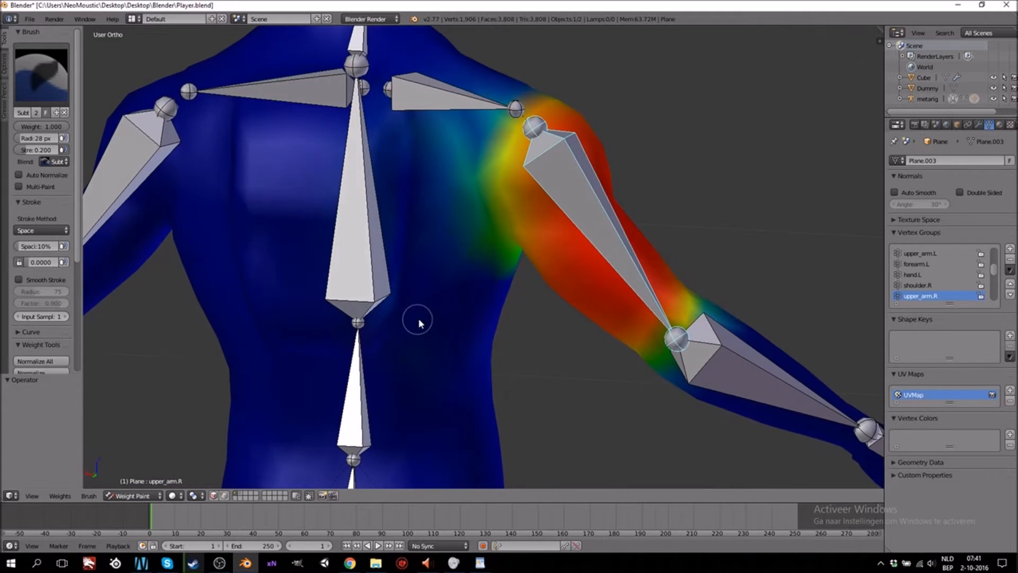
{"action": "scroll", "coordinate": [418, 318], "scroll_direction": "down", "scroll_amount": 3}
{"action": "middle_click_drag", "start_coordinate": [587, 387], "coordinate": [621, 332]}
{"action": "key", "text": "KP_1"}
{"action": "key", "text": "r"}
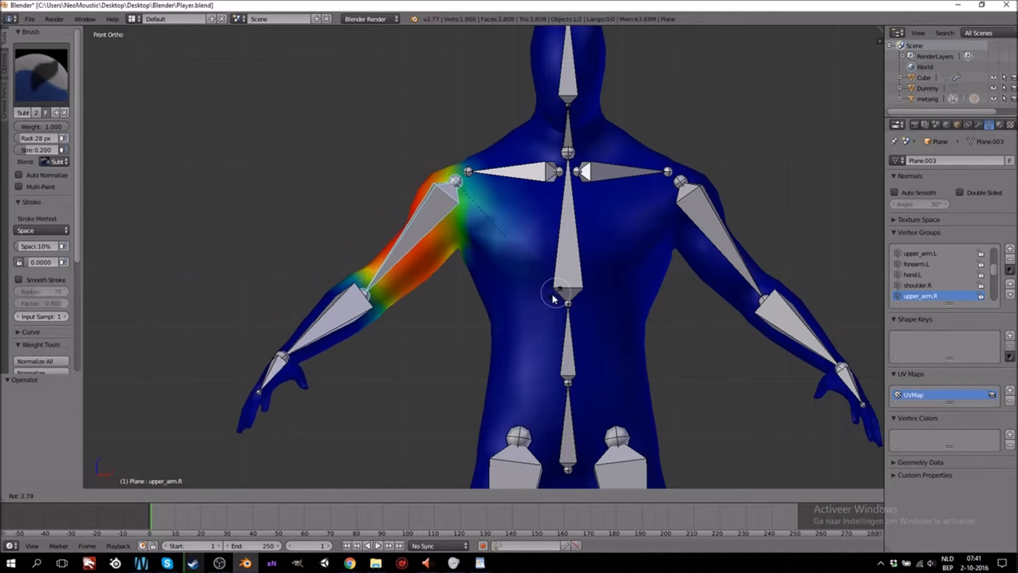
{"action": "left_click", "coordinate": [491, 297]}
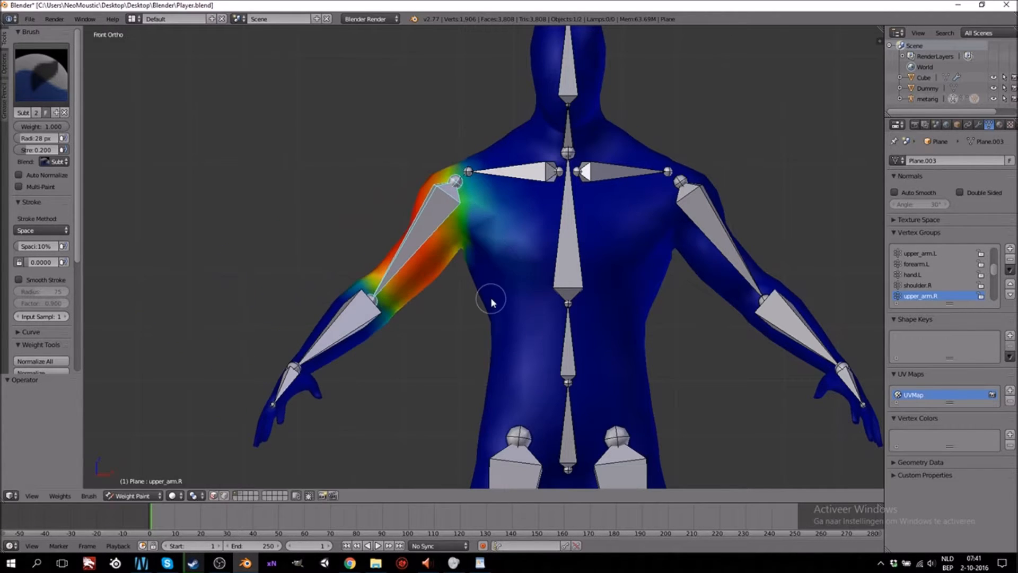
Raise the right arm by rotating upper_arm.R -26.64° and subtract its weight from the upper back beside the right shoulder
{"action": "scroll", "coordinate": [487, 298], "scroll_direction": "up", "scroll_amount": 4}
{"action": "mouse_move", "coordinate": [431, 286]}
{"action": "middle_mouse_down"}
{"action": "mouse_move", "coordinate": [476, 267]}
{"action": "mouse_move", "coordinate": [460, 260]}
{"action": "mouse_move", "coordinate": [581, 246]}
{"action": "mouse_move", "coordinate": [509, 242]}
{"action": "middle_mouse_up"}
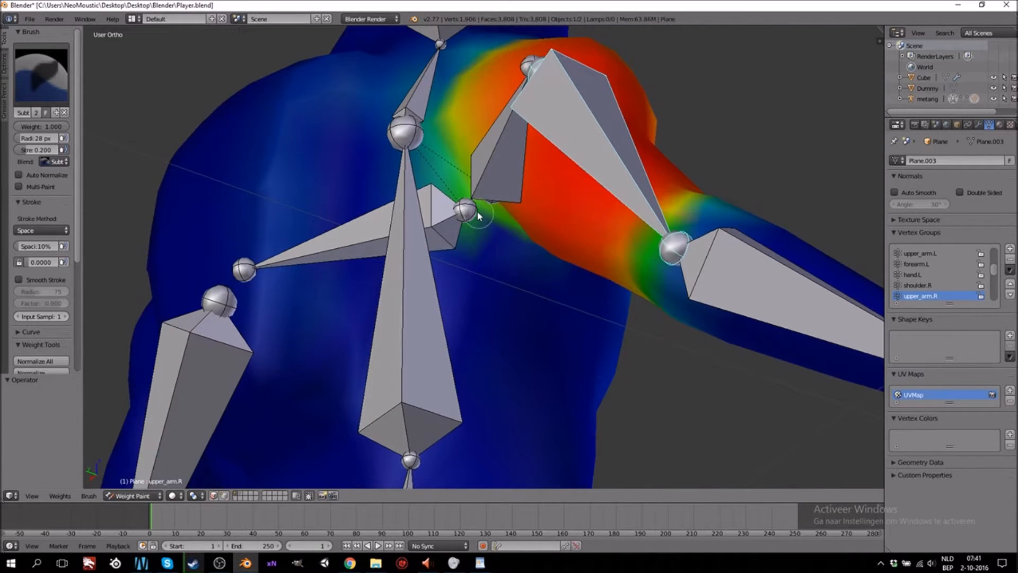
{"action": "middle_click_drag", "start_coordinate": [468, 237], "coordinate": [593, 313]}
{"action": "key", "text": "r"}
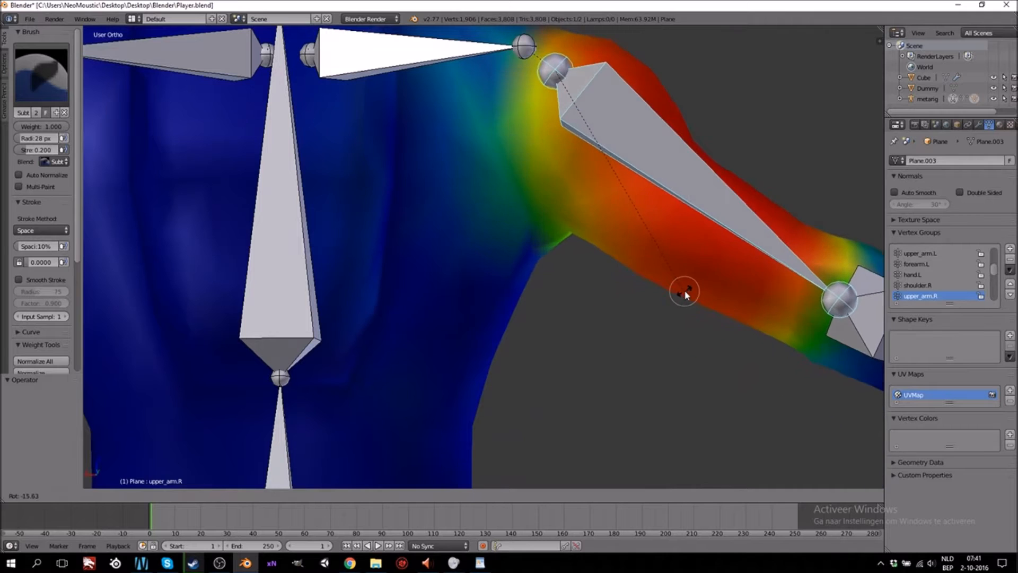
{"action": "left_click", "coordinate": [705, 243]}
{"action": "middle_click_drag", "start_coordinate": [661, 287], "coordinate": [533, 211]}
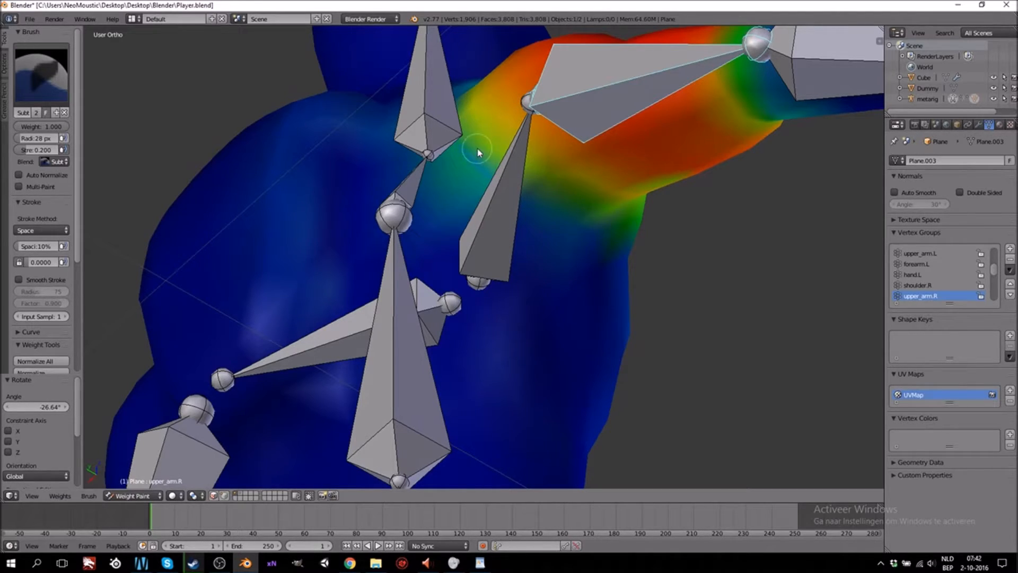
{"action": "mouse_move", "coordinate": [468, 194]}
{"action": "middle_mouse_down"}
{"action": "mouse_move", "coordinate": [508, 246]}
{"action": "mouse_move", "coordinate": [496, 223]}
{"action": "middle_mouse_up"}
{"action": "mouse_move", "coordinate": [495, 223]}
{"action": "left_mouse_down"}
{"action": "mouse_move", "coordinate": [511, 217]}
{"action": "mouse_move", "coordinate": [443, 138]}
{"action": "left_mouse_up"}
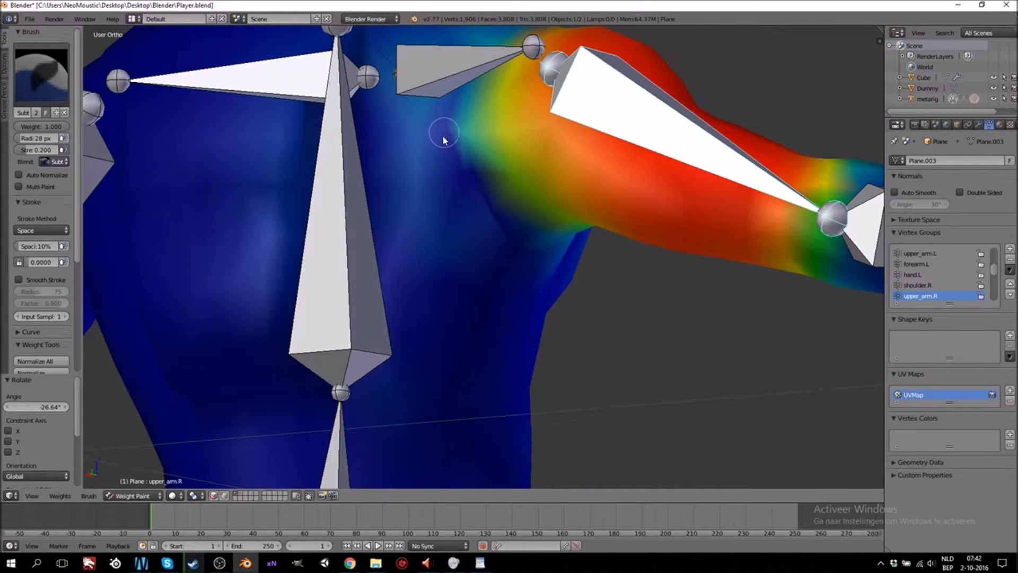
{"action": "left_click_drag", "start_coordinate": [420, 198], "coordinate": [418, 135]}
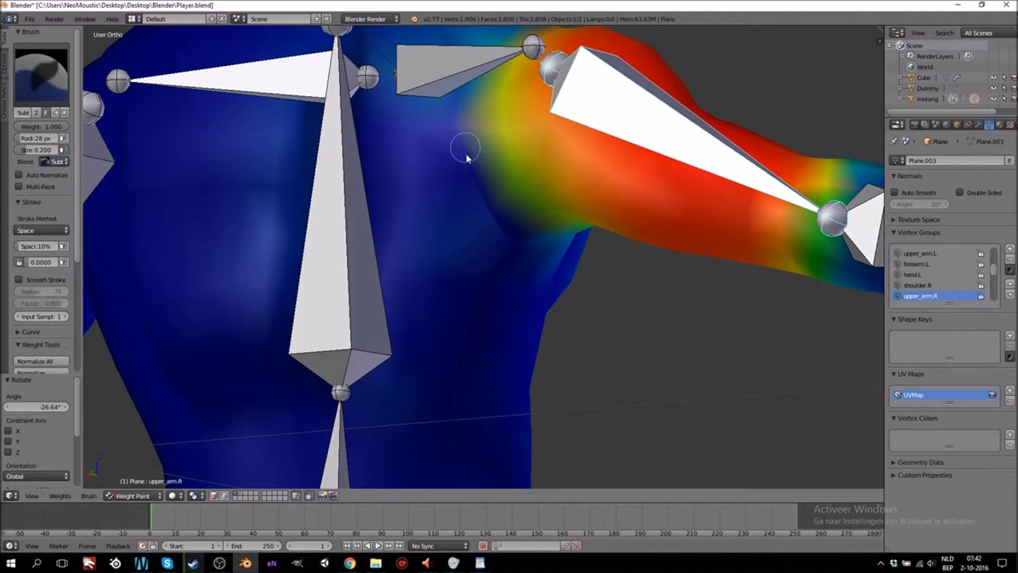
Rotate upper_arm.R a further -28.83° to inspect the shoulder from several sides, and clear the bone's rotation
{"action": "scroll", "coordinate": [467, 157], "scroll_direction": "down", "scroll_amount": 6}
{"action": "scroll", "coordinate": [564, 357], "scroll_direction": "up", "scroll_amount": 2}
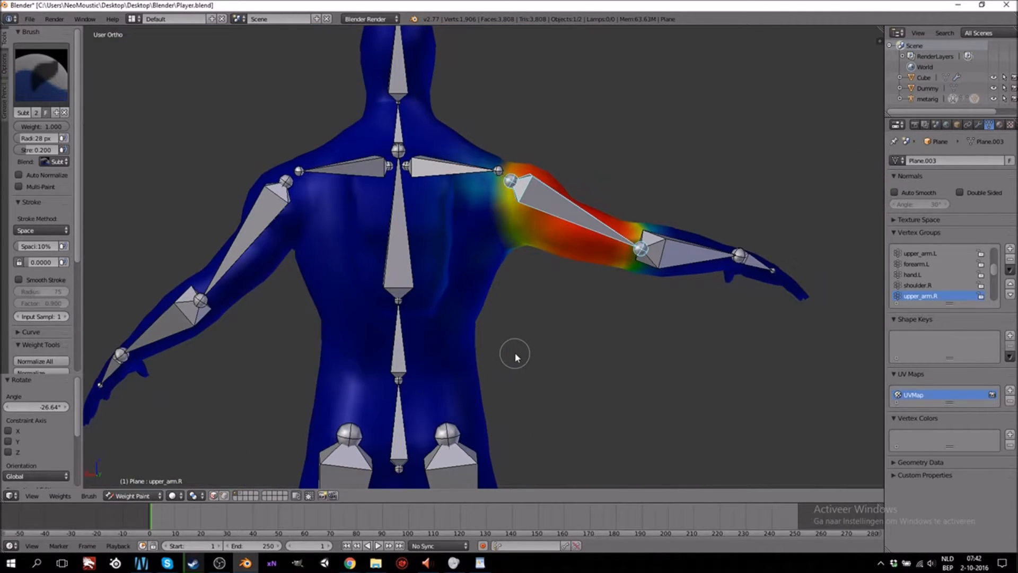
{"action": "key", "text": "r"}
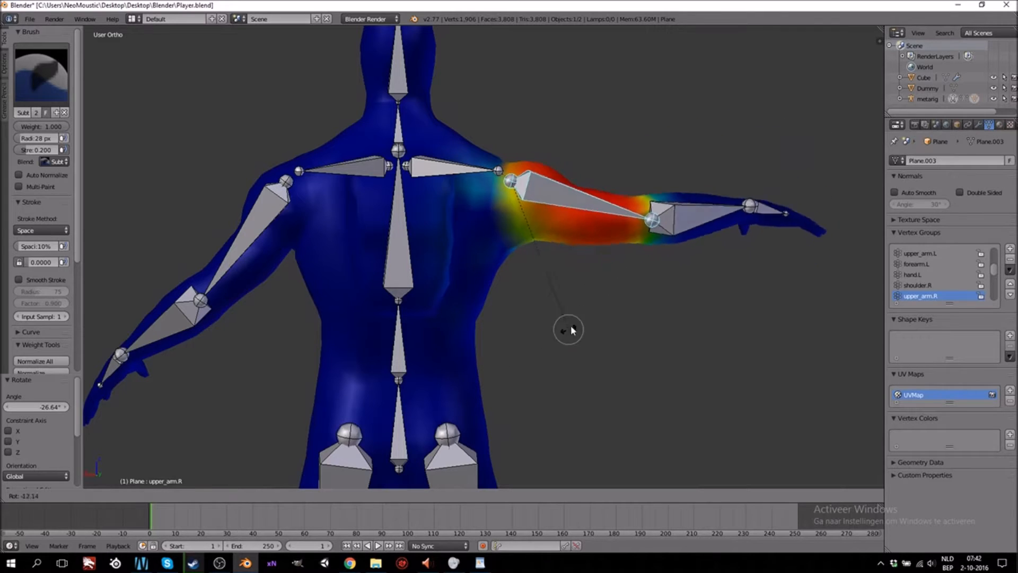
{"action": "left_click", "coordinate": [589, 277]}
{"action": "mouse_move", "coordinate": [562, 305]}
{"action": "middle_mouse_down"}
{"action": "mouse_move", "coordinate": [536, 332]}
{"action": "mouse_move", "coordinate": [466, 318]}
{"action": "mouse_move", "coordinate": [437, 298]}
{"action": "middle_mouse_up"}
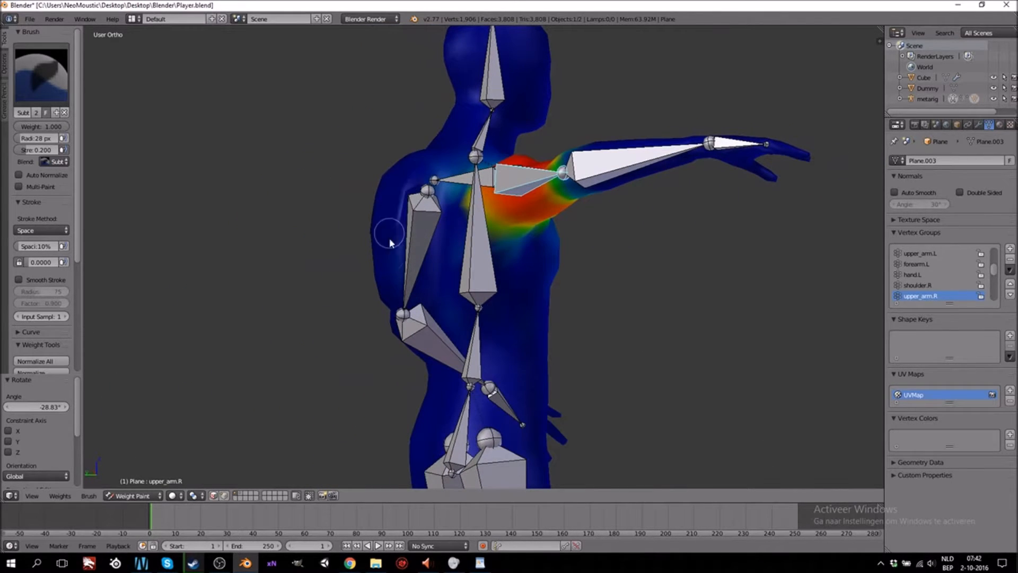
{"action": "middle_click_drag", "start_coordinate": [398, 212], "coordinate": [527, 314]}
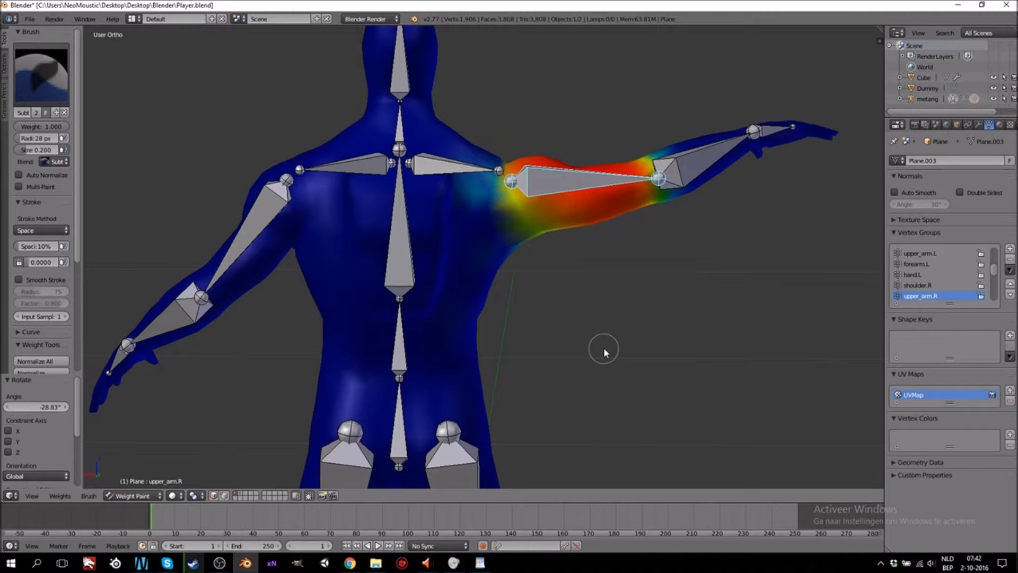
{"action": "key", "text": "alt+r"}
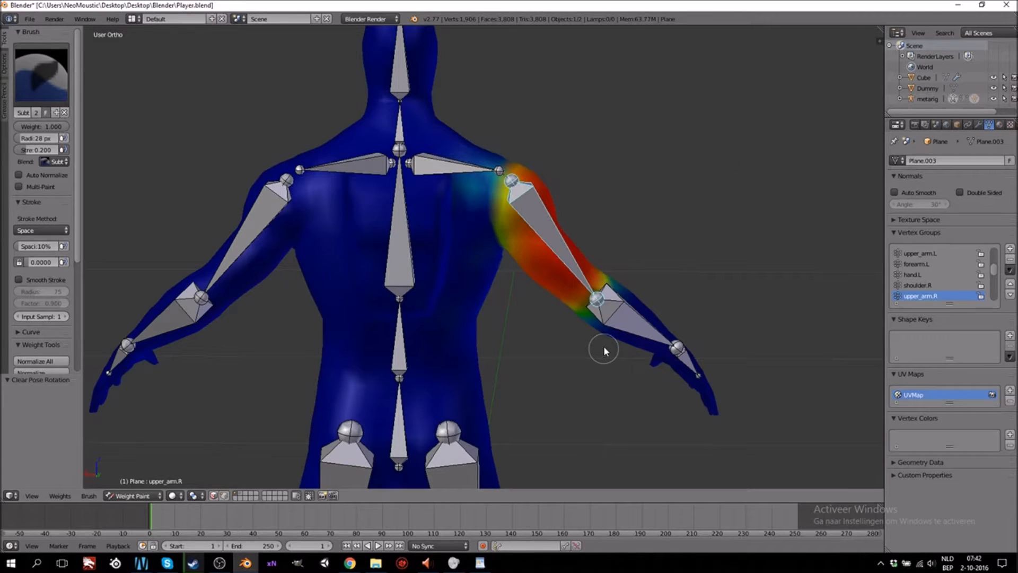
Select the upper_arm.L bone and rotate it 47.442° to raise the left arm for weight painting
{"action": "scroll", "coordinate": [594, 346], "scroll_direction": "down", "scroll_amount": 5, "text": "ctrl"}
{"action": "scroll", "coordinate": [594, 345], "scroll_direction": "down", "scroll_amount": 7, "text": "ctrl"}
{"action": "right_click", "coordinate": [460, 218], "text": "ctrl"}
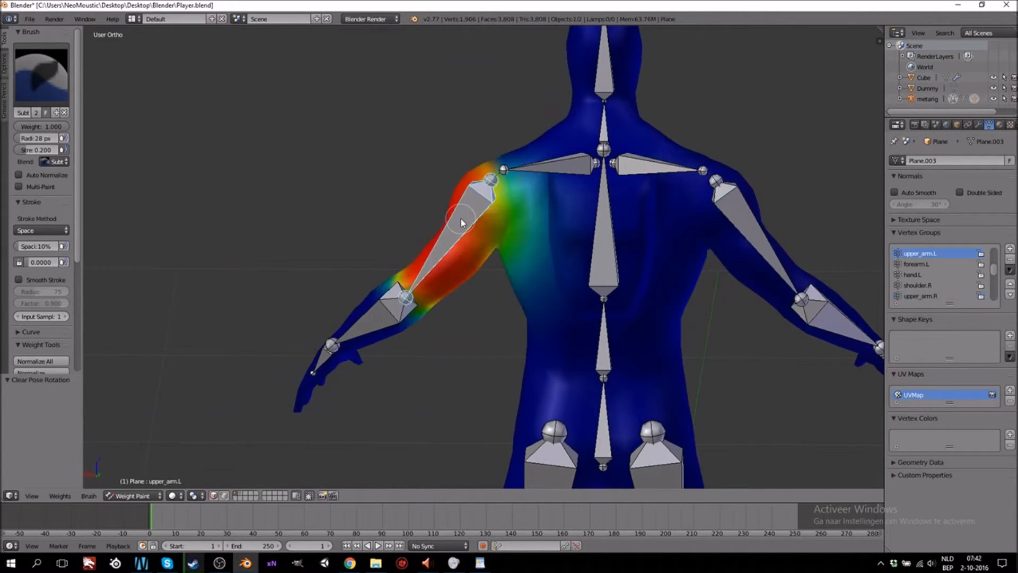
{"action": "key", "text": "r"}
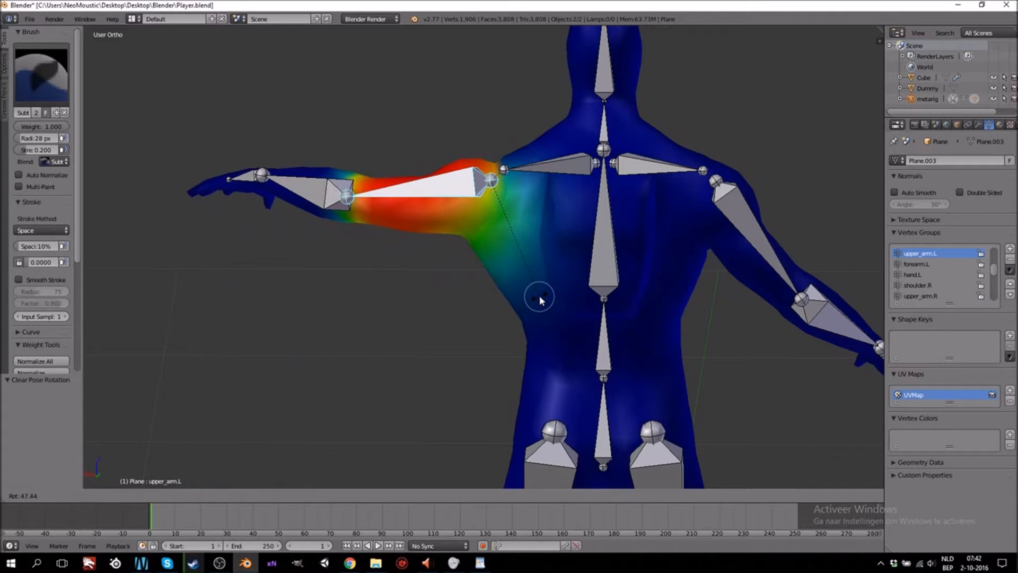
{"action": "left_click", "coordinate": [539, 295]}
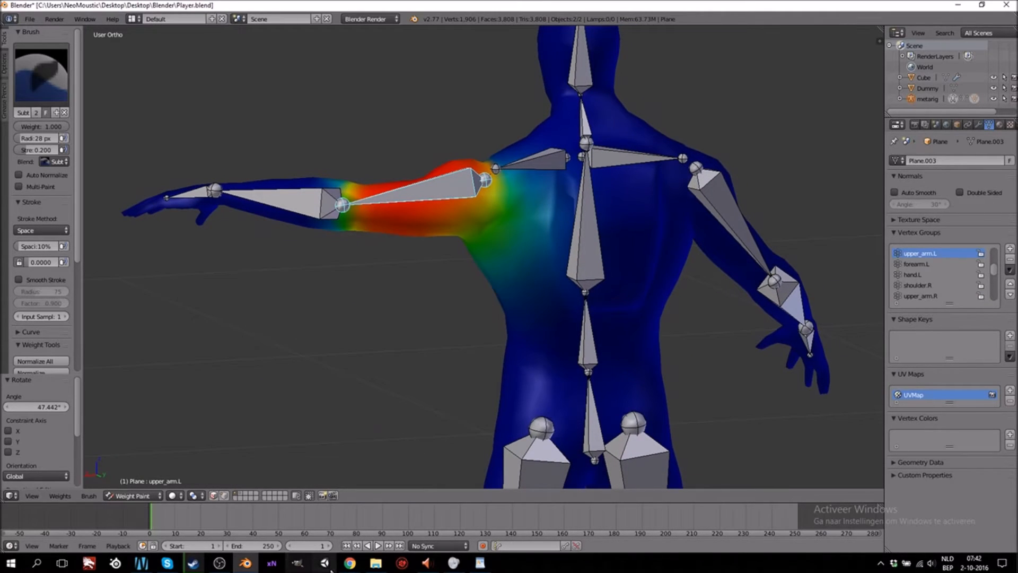
{"action": "middle_click_drag", "start_coordinate": [531, 286], "coordinate": [504, 271]}
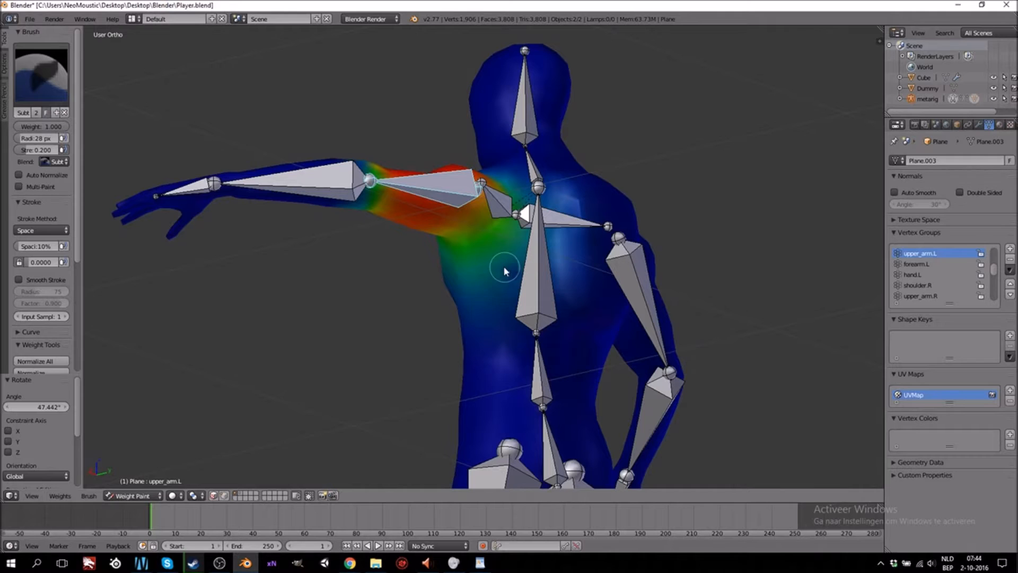
Subtract upper_arm.L weight from the patch below the left armpit and from the adjacent back
{"action": "mouse_move", "coordinate": [473, 284]}
{"action": "left_mouse_down"}
{"action": "mouse_move", "coordinate": [488, 311]}
{"action": "mouse_move", "coordinate": [506, 306]}
{"action": "left_mouse_up"}
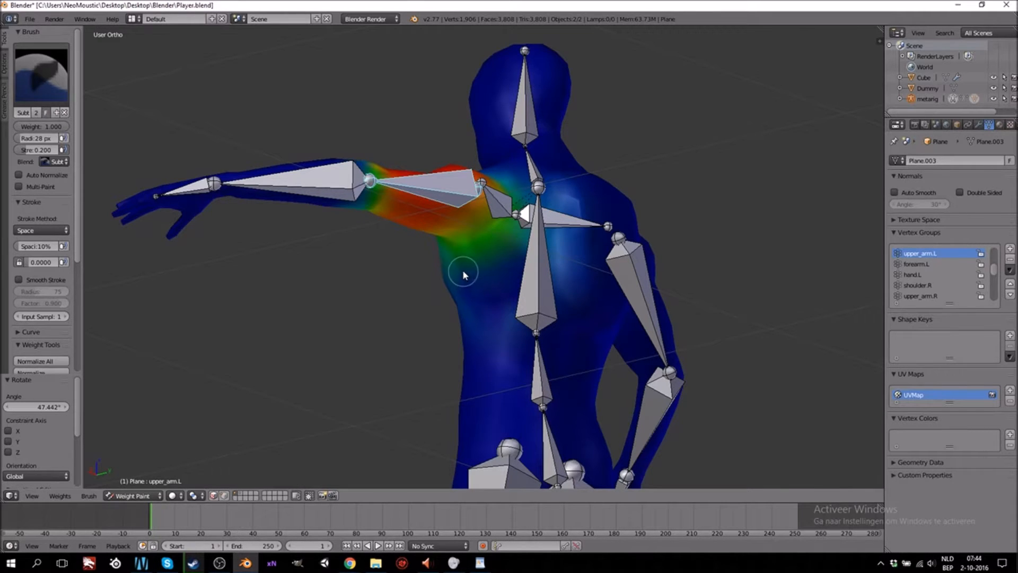
{"action": "scroll", "coordinate": [467, 275], "scroll_direction": "up", "scroll_amount": 4}
{"action": "mouse_move", "coordinate": [468, 224]}
{"action": "left_mouse_down"}
{"action": "mouse_move", "coordinate": [513, 276]}
{"action": "mouse_move", "coordinate": [495, 274]}
{"action": "left_mouse_up"}
{"action": "mouse_move", "coordinate": [438, 228]}
{"action": "left_mouse_down"}
{"action": "mouse_move", "coordinate": [451, 221]}
{"action": "mouse_move", "coordinate": [458, 250]}
{"action": "mouse_move", "coordinate": [485, 244]}
{"action": "left_mouse_up"}
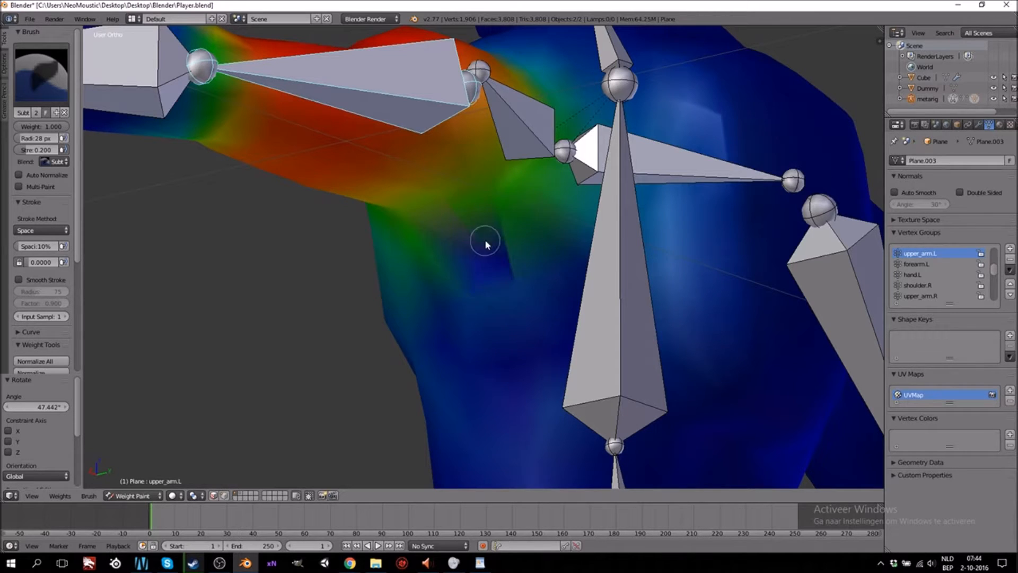
{"action": "mouse_move", "coordinate": [498, 205]}
{"action": "left_mouse_down"}
{"action": "mouse_move", "coordinate": [520, 205]}
{"action": "mouse_move", "coordinate": [520, 289]}
{"action": "mouse_move", "coordinate": [475, 318]}
{"action": "left_mouse_up"}
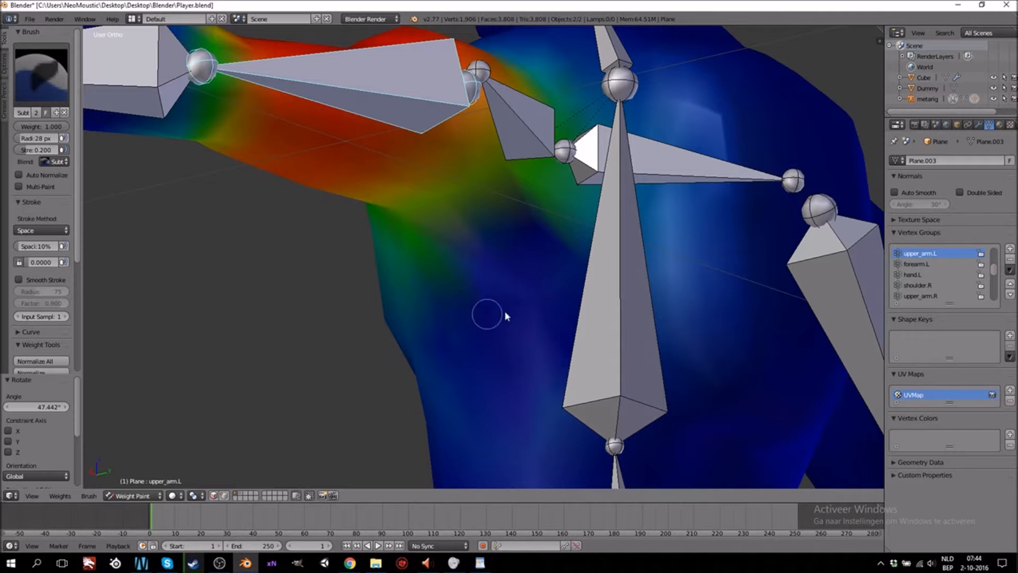
{"action": "mouse_move", "coordinate": [677, 281]}
{"action": "left_mouse_down"}
{"action": "mouse_move", "coordinate": [668, 245]}
{"action": "mouse_move", "coordinate": [693, 369]}
{"action": "left_mouse_up"}
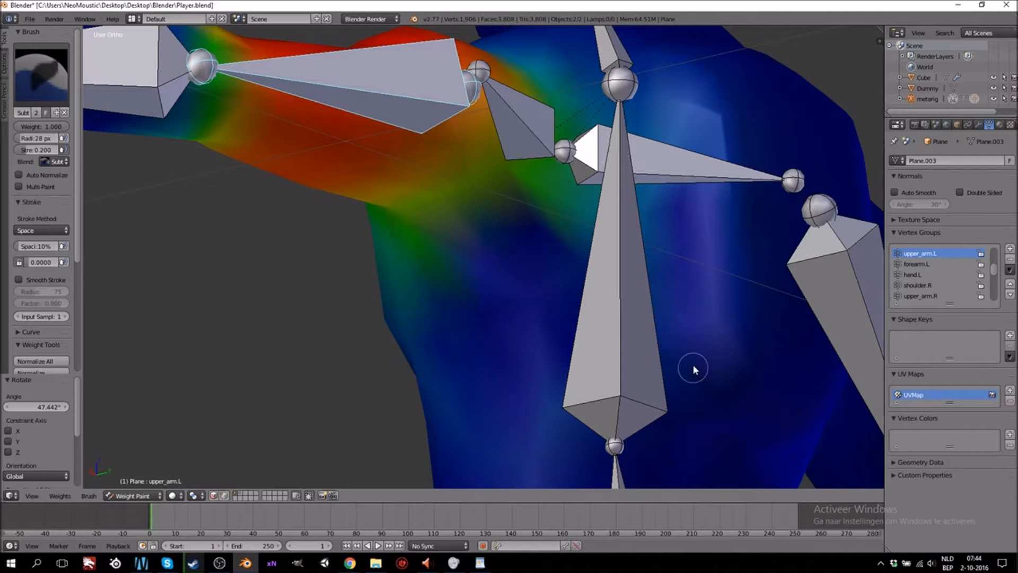
Subtract the remaining upper_arm.L weight from the upper back around the left shoulder blade
{"action": "scroll", "coordinate": [732, 237], "scroll_direction": "down", "scroll_amount": 8}
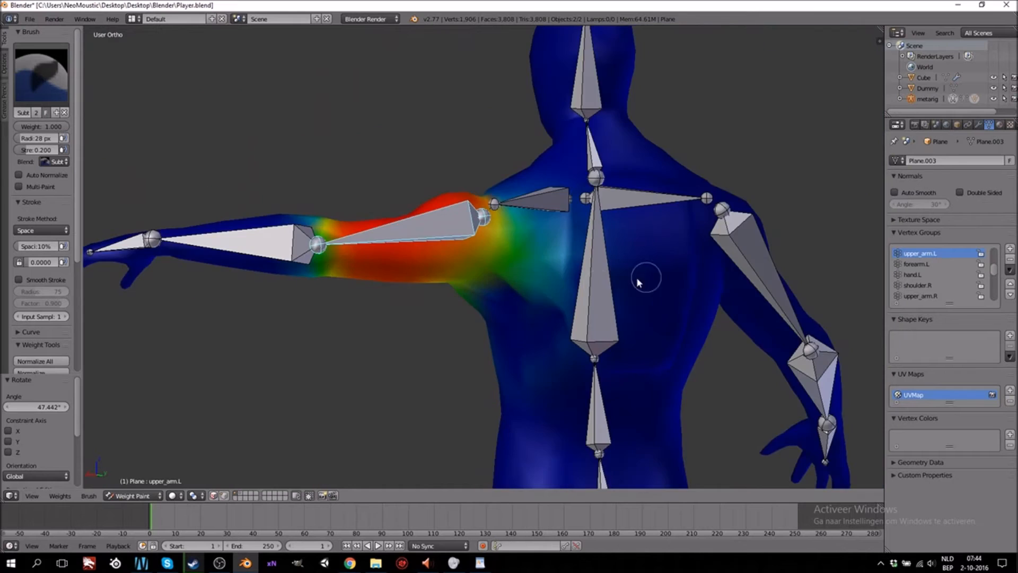
{"action": "middle_click_drag", "start_coordinate": [635, 275], "coordinate": [631, 276]}
{"action": "mouse_move", "coordinate": [599, 233]}
{"action": "left_mouse_down"}
{"action": "mouse_move", "coordinate": [598, 273]}
{"action": "mouse_move", "coordinate": [587, 279]}
{"action": "mouse_move", "coordinate": [569, 241]}
{"action": "mouse_move", "coordinate": [571, 203]}
{"action": "left_mouse_up"}
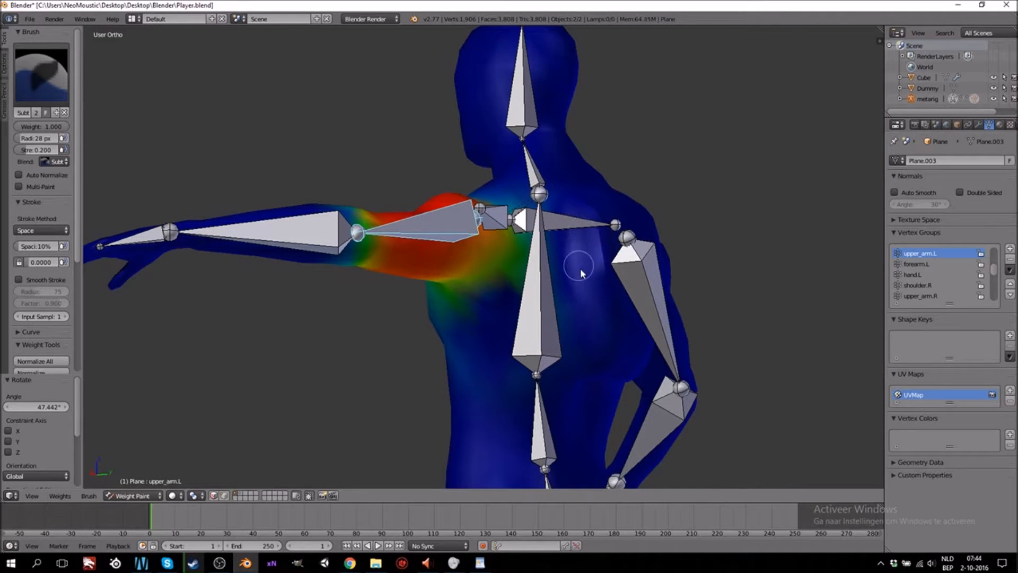
{"action": "middle_click_drag", "start_coordinate": [583, 309], "coordinate": [552, 356]}
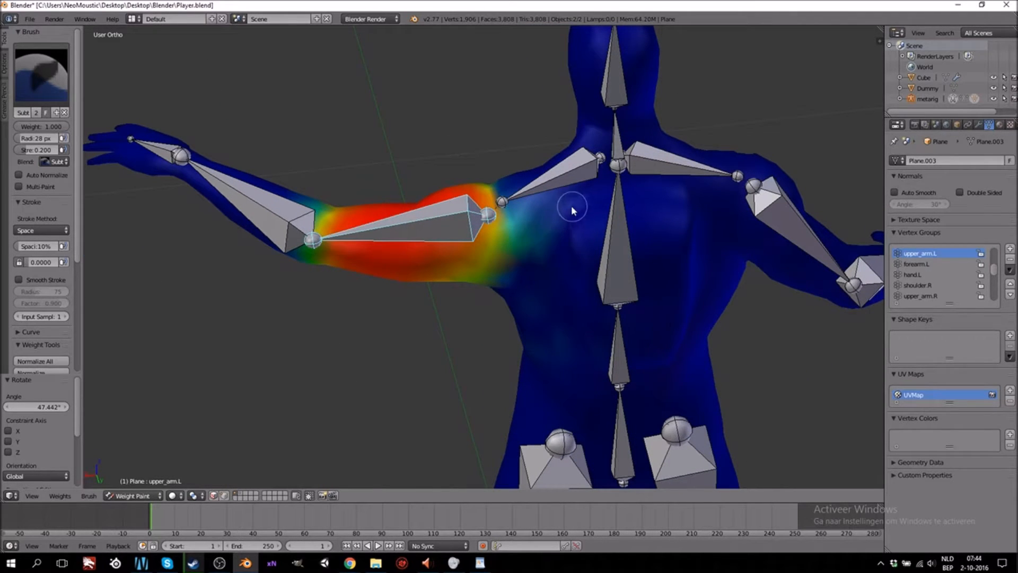
{"action": "mouse_move", "coordinate": [536, 272]}
{"action": "middle_mouse_down"}
{"action": "mouse_move", "coordinate": [462, 332]}
{"action": "mouse_move", "coordinate": [484, 330]}
{"action": "mouse_move", "coordinate": [520, 305]}
{"action": "middle_mouse_up"}
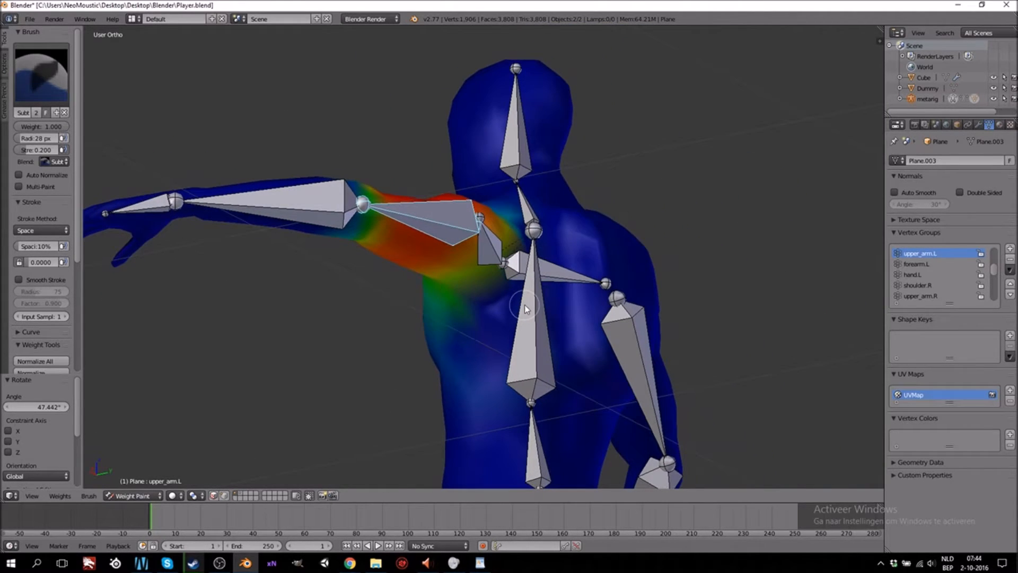
Subtract upper_arm.L weight from the front of the chest beside the left armpit
{"action": "mouse_move", "coordinate": [455, 348]}
{"action": "middle_mouse_down"}
{"action": "mouse_move", "coordinate": [496, 352]}
{"action": "mouse_move", "coordinate": [473, 382]}
{"action": "mouse_move", "coordinate": [503, 398]}
{"action": "middle_mouse_up"}
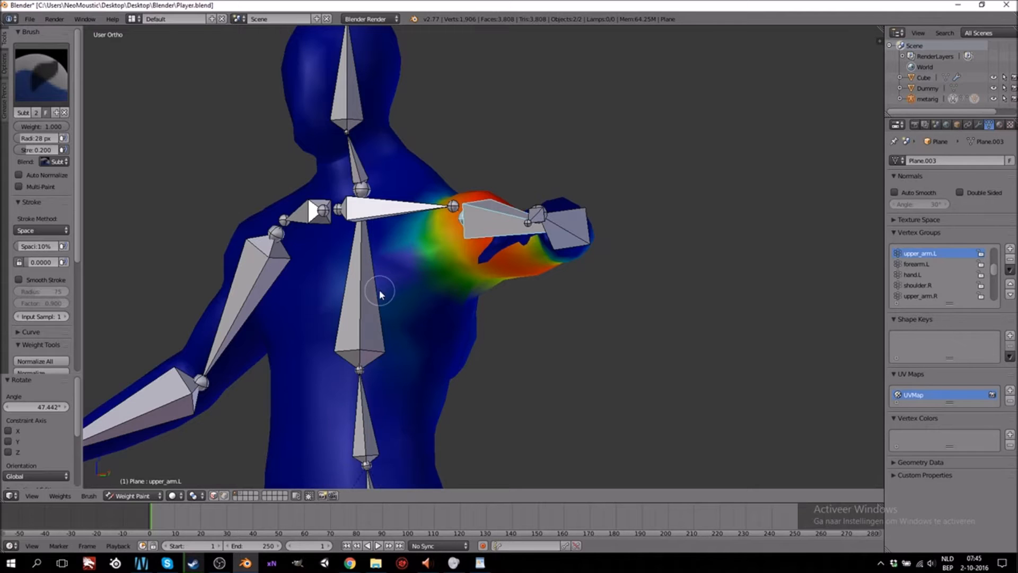
{"action": "mouse_move", "coordinate": [408, 252]}
{"action": "left_mouse_down"}
{"action": "mouse_move", "coordinate": [419, 269]}
{"action": "mouse_move", "coordinate": [399, 317]}
{"action": "mouse_move", "coordinate": [416, 357]}
{"action": "left_mouse_up"}
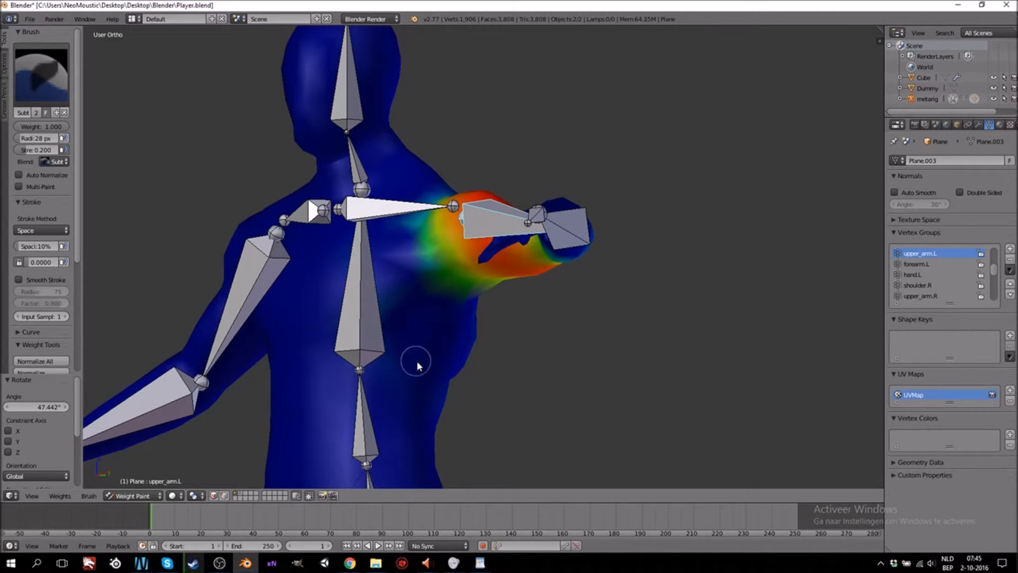
{"action": "middle_click_drag", "start_coordinate": [399, 323], "coordinate": [452, 358]}
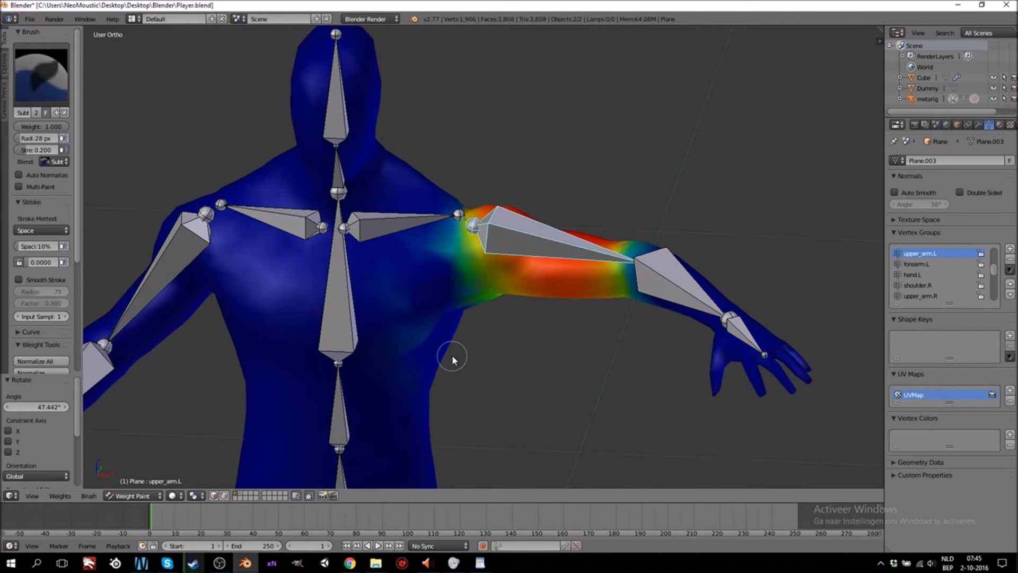
{"action": "left_click_drag", "start_coordinate": [454, 237], "coordinate": [448, 228]}
Clear the rotation of upper_arm.L and switch the character mesh from Weight Paint to Object Mode in the front view
{"action": "mouse_move", "coordinate": [454, 333]}
{"action": "middle_mouse_down"}
{"action": "mouse_move", "coordinate": [466, 304]}
{"action": "mouse_move", "coordinate": [457, 327]}
{"action": "mouse_move", "coordinate": [466, 325]}
{"action": "mouse_move", "coordinate": [400, 343]}
{"action": "mouse_move", "coordinate": [591, 352]}
{"action": "middle_mouse_up"}
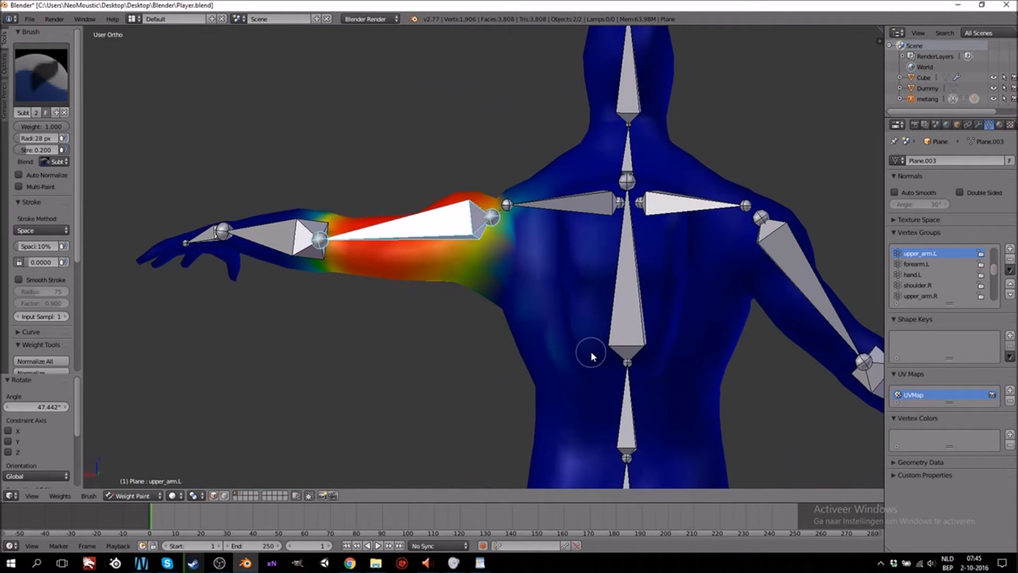
{"action": "key", "text": "alt+r"}
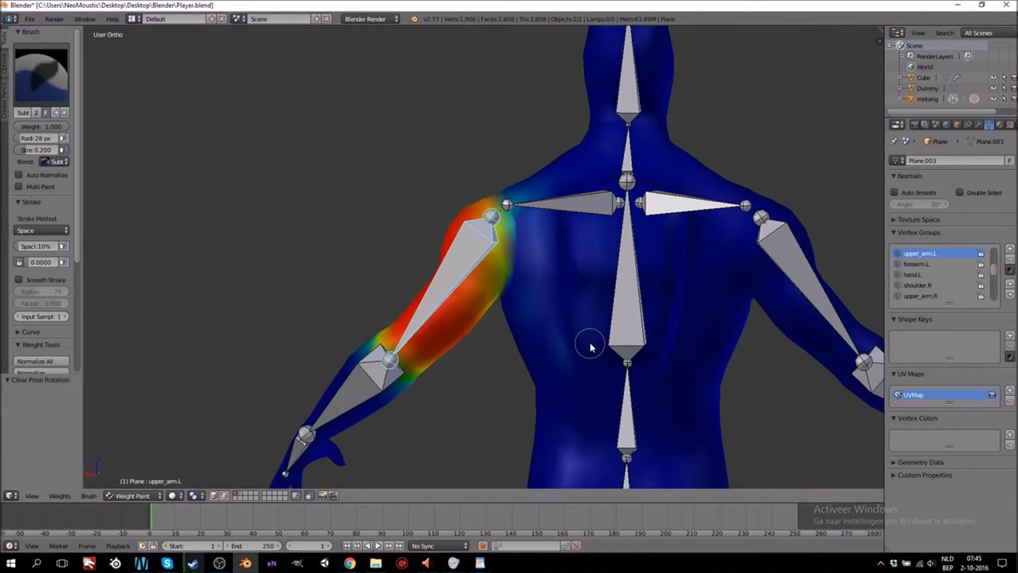
{"action": "scroll", "coordinate": [591, 347], "scroll_direction": "down", "scroll_amount": 4}
{"action": "middle_click_drag", "start_coordinate": [589, 341], "coordinate": [773, 347]}
{"action": "scroll", "coordinate": [475, 332], "scroll_direction": "up", "scroll_amount": 2}
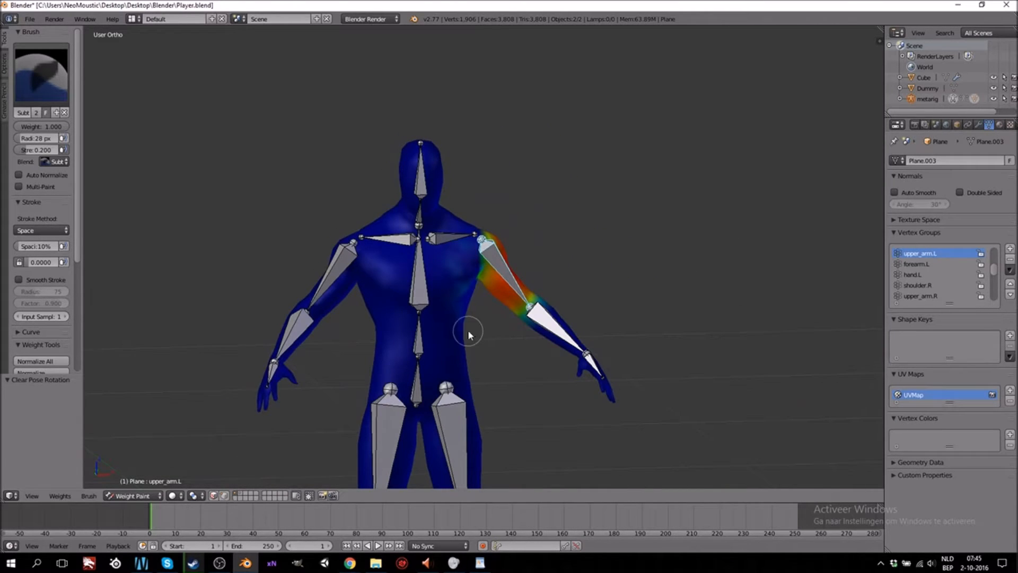
{"action": "middle_click_drag", "start_coordinate": [469, 333], "coordinate": [446, 335]}
{"action": "key", "text": "KP_1"}
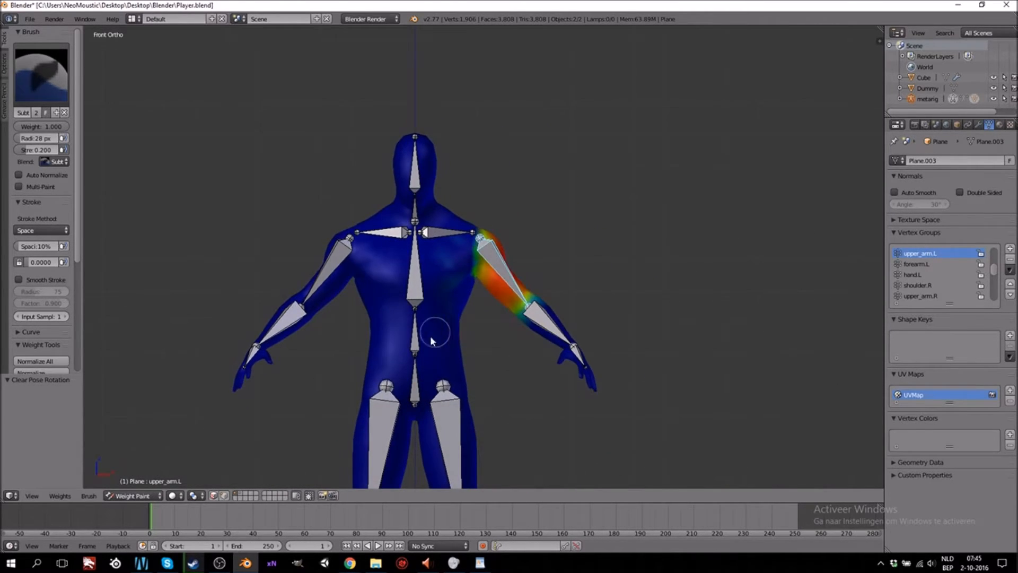
{"action": "left_click", "coordinate": [146, 499]}
{"action": "left_click", "coordinate": [151, 482]}
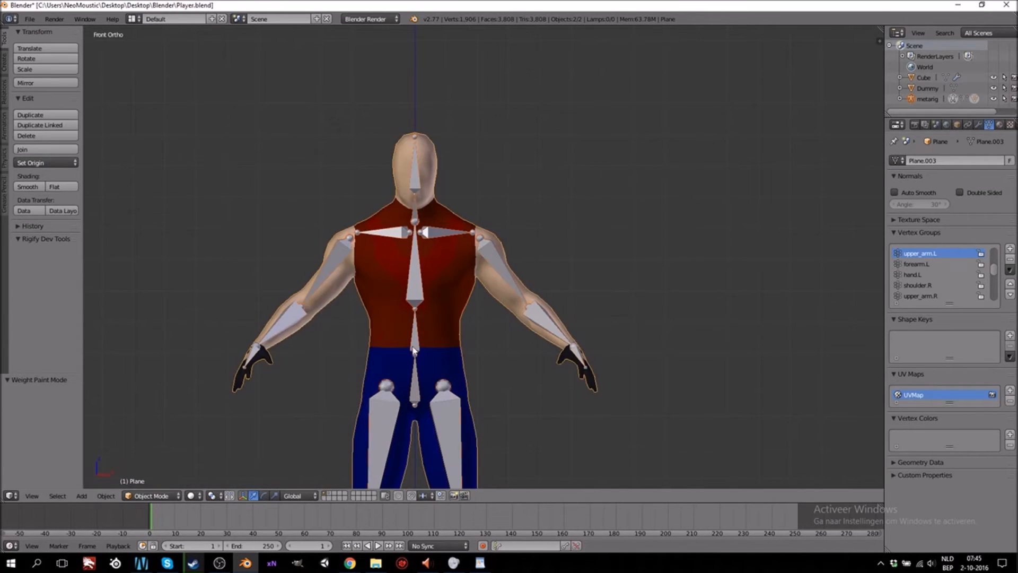
Test the left shoulder's deformation by rotating upper_arm.L upward in the front view, and cancel the rotation
{"action": "scroll", "coordinate": [498, 336], "scroll_direction": "down", "scroll_amount": 3}
{"action": "scroll", "coordinate": [534, 304], "scroll_direction": "down", "scroll_amount": 2, "text": "shift"}
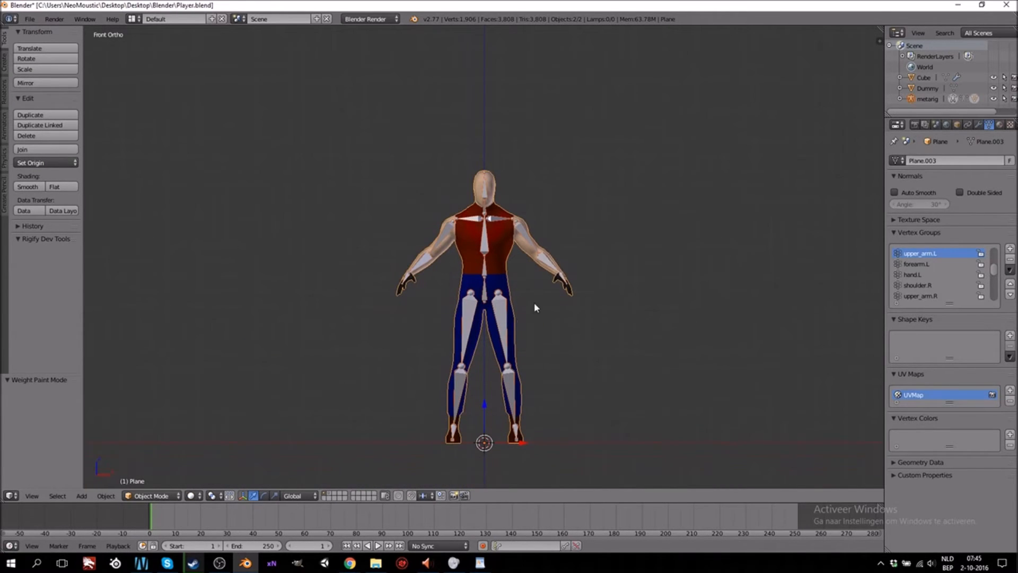
{"action": "right_click", "coordinate": [524, 237]}
{"action": "key", "text": "r"}
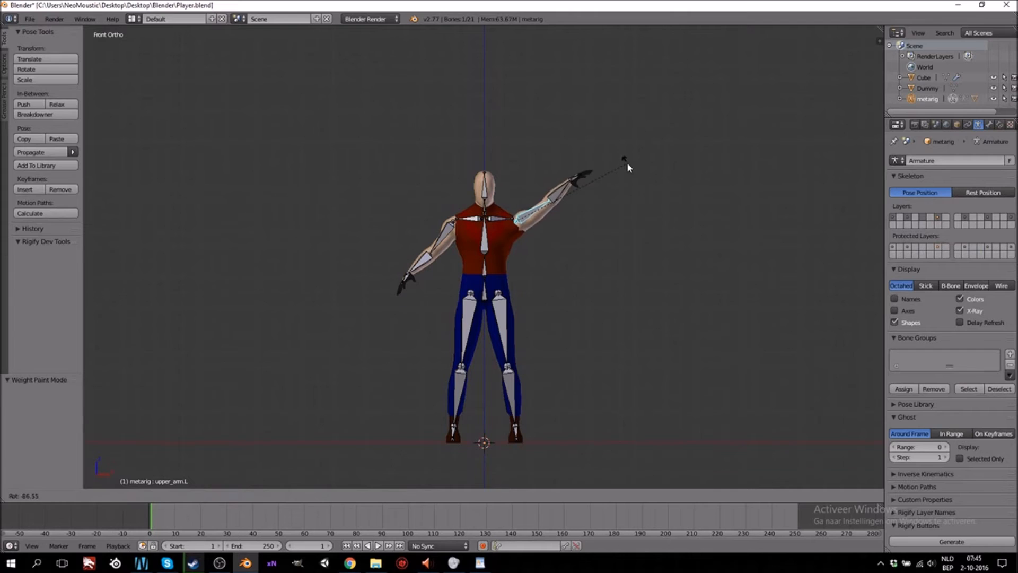
{"action": "right_click", "coordinate": [626, 165]}
Rotate upper_arm.R upward by about 53° to check the right shoulder's deformation
{"action": "right_click", "coordinate": [445, 231]}
{"action": "key", "text": "r"}
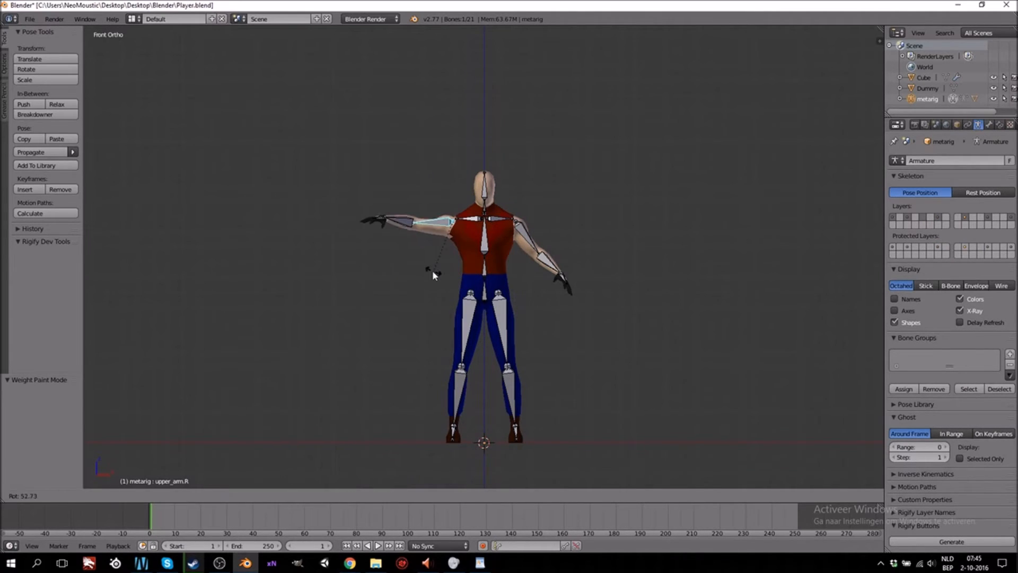
{"action": "left_click", "coordinate": [431, 269]}
Select the character mesh, switch it to Weight Paint mode and display the upper_arm.R weights
{"action": "scroll", "coordinate": [447, 256], "scroll_direction": "up", "scroll_amount": 5}
{"action": "right_click", "coordinate": [447, 256]}
{"action": "key", "text": "Tab"}
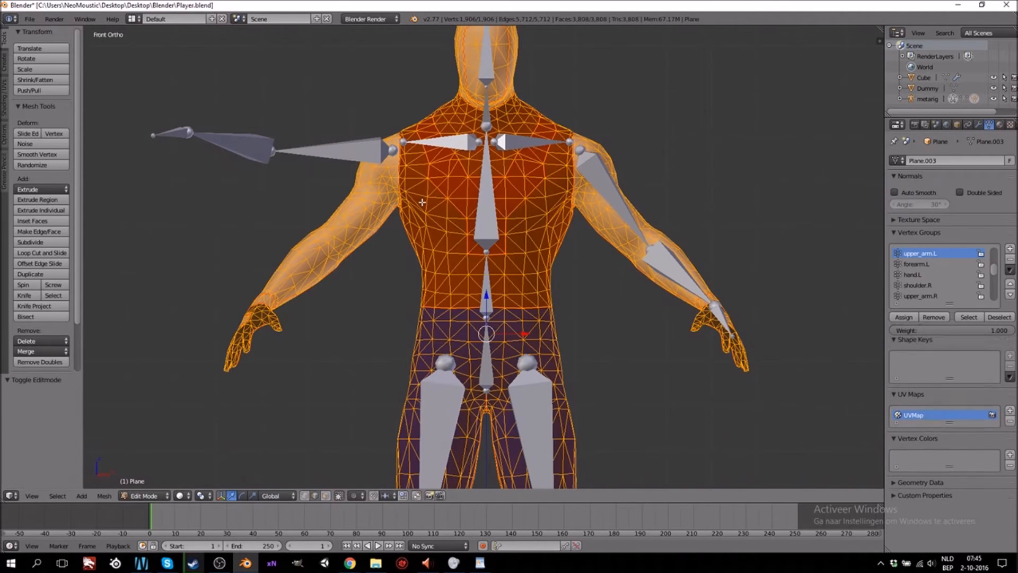
{"action": "key", "text": "Tab"}
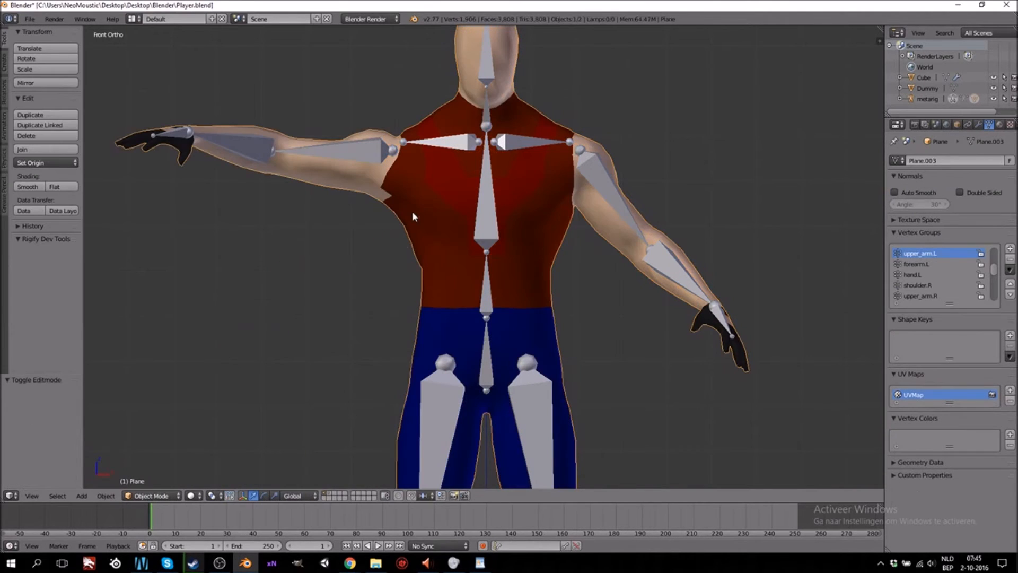
{"action": "left_click", "coordinate": [166, 490]}
{"action": "left_click", "coordinate": [130, 495]}
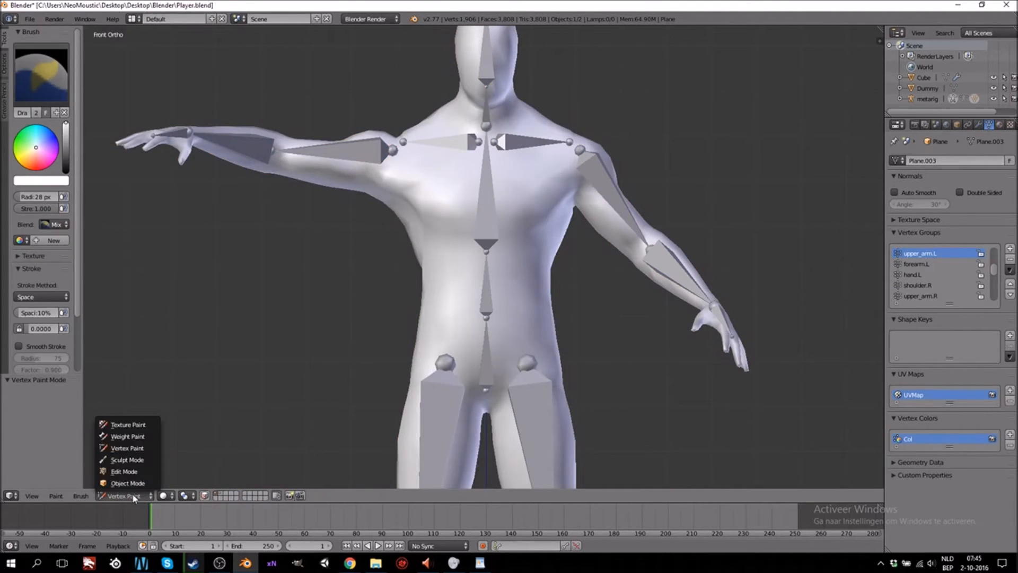
{"action": "left_click", "coordinate": [127, 434]}
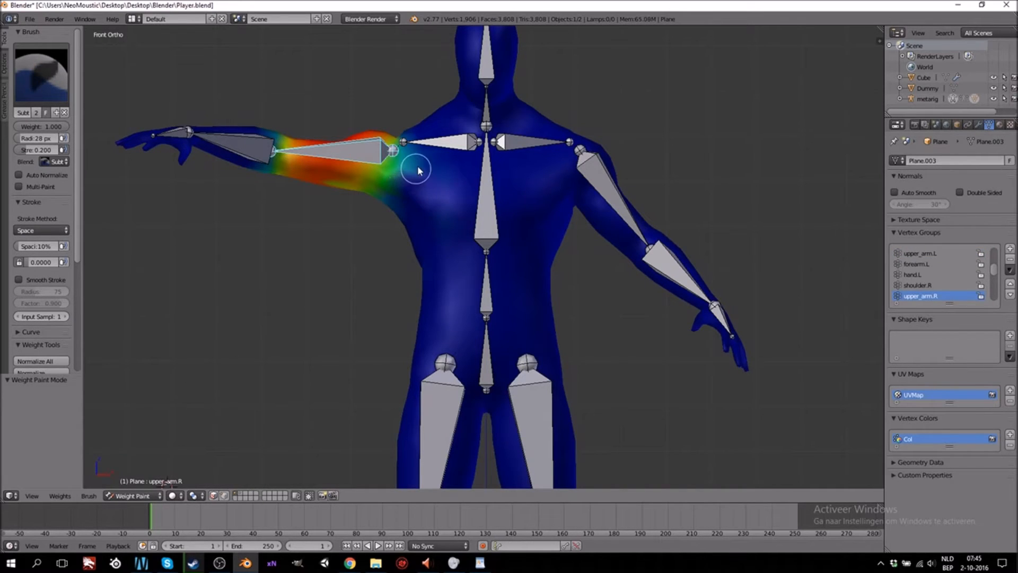
{"action": "key", "text": "Tab"}
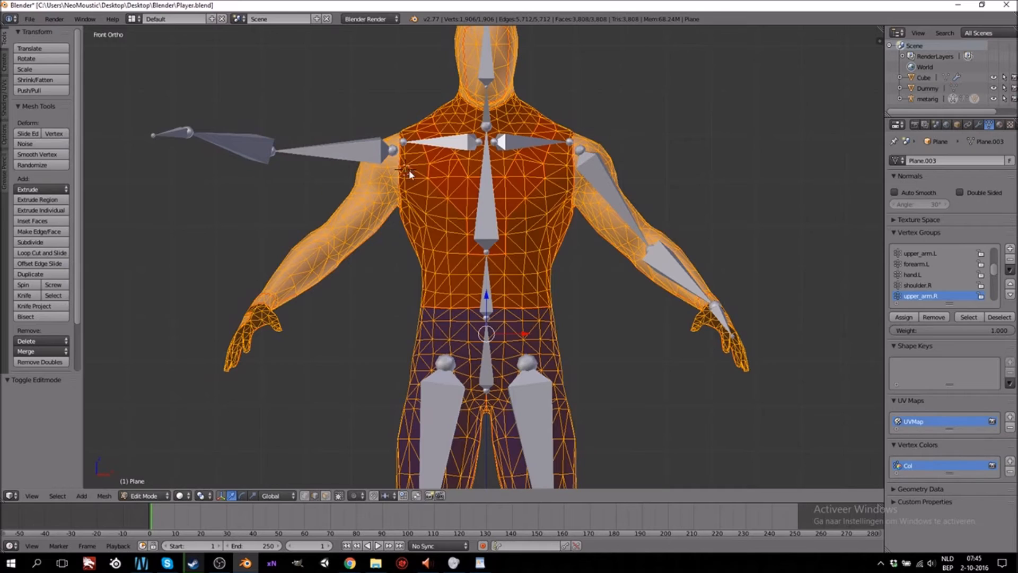
{"action": "key", "text": "Tab"}
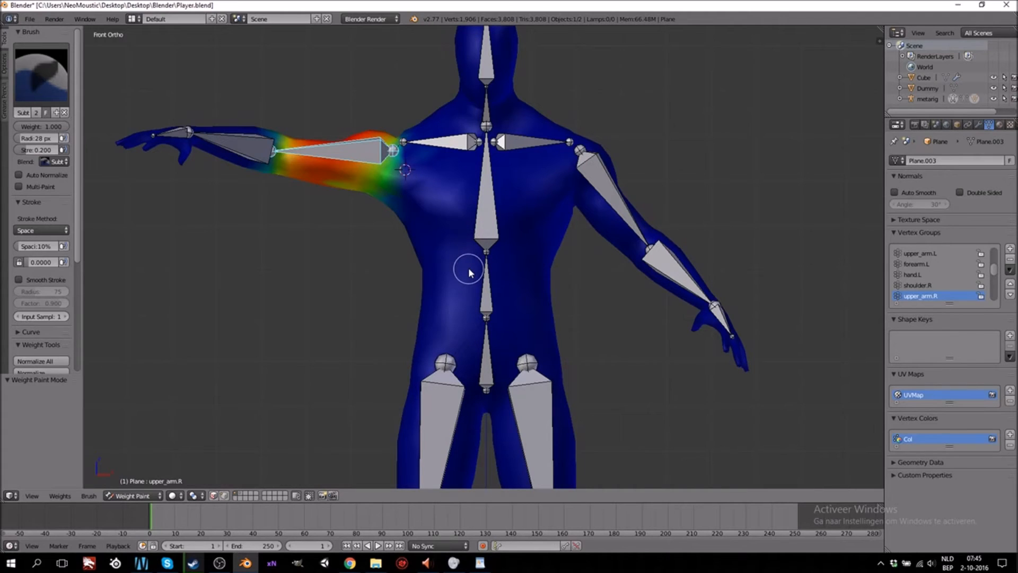
Clear the rotation of upper_arm.R and return the 3D cursor to the world origin, ending in Weight Paint mode
{"action": "key", "text": "alt+r"}
{"action": "key", "text": "Tab"}
{"action": "scroll", "coordinate": [470, 270], "scroll_direction": "down", "scroll_amount": 2}
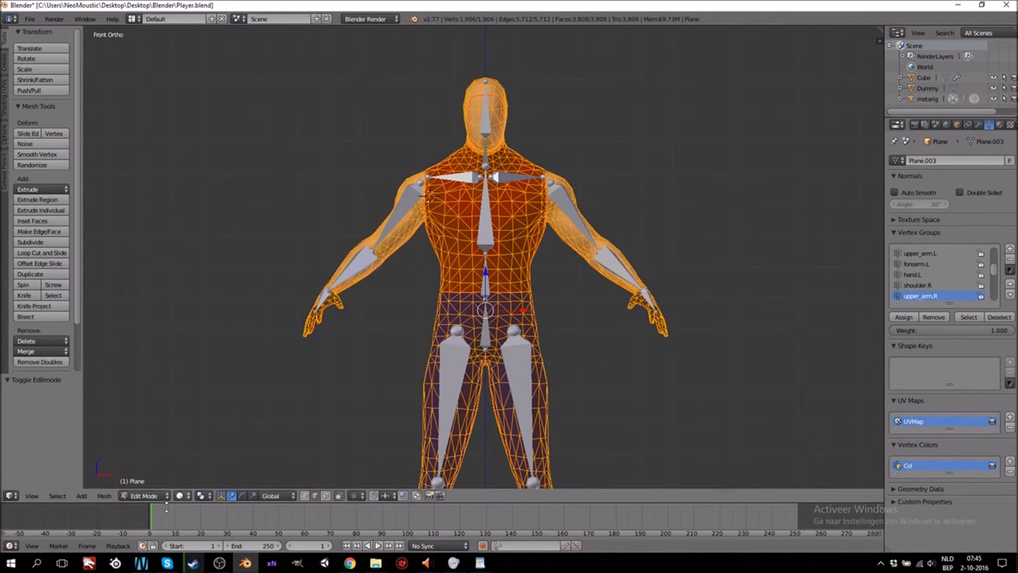
{"action": "key", "text": "space"}
{"action": "type", "text": "cursr"}
{"action": "key", "text": "BackSpace"}
{"action": "key", "text": "Return"}
{"action": "key", "text": "Tab"}
{"action": "key", "text": "ctrl+Tab"}
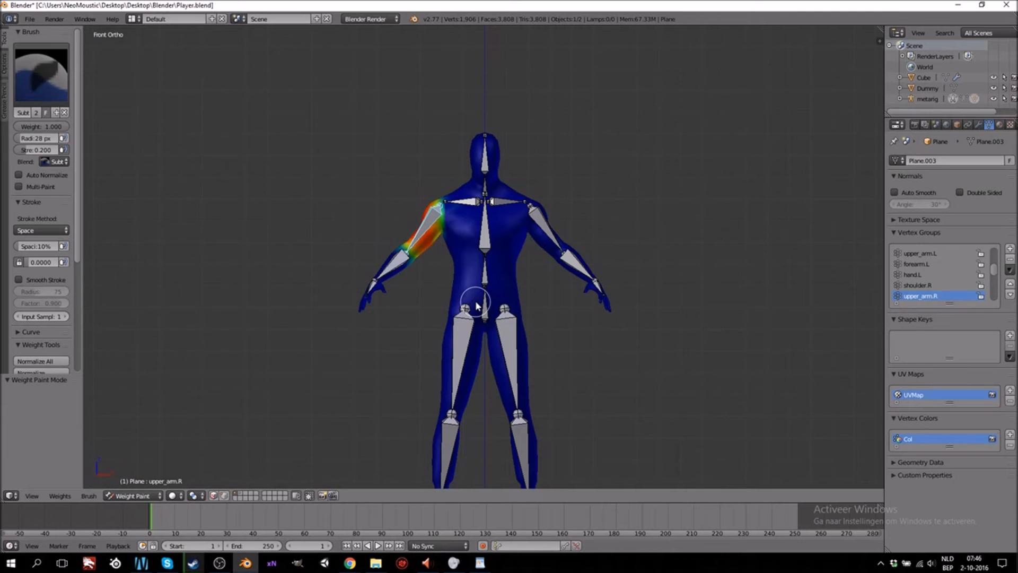
Test the leg deformation by swinging thigh.L forward in the right side view, and cancel the rotation
{"action": "middle_click_drag", "start_coordinate": [477, 306], "coordinate": [550, 358]}
{"action": "key", "text": "KP_3"}
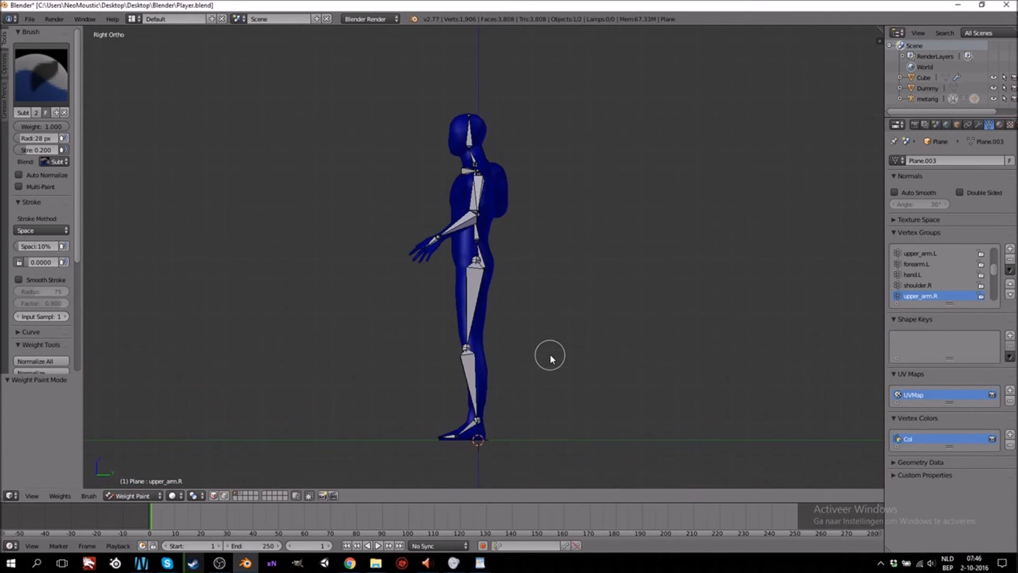
{"action": "key", "text": "r"}
{"action": "right_click", "coordinate": [501, 348]}
{"action": "right_click", "coordinate": [479, 286]}
{"action": "key", "text": "r"}
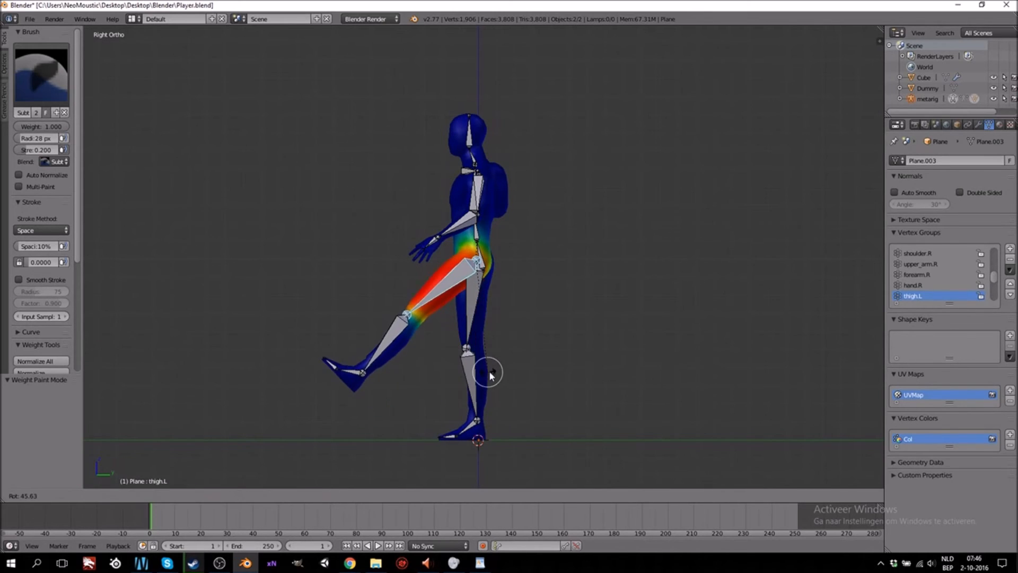
{"action": "right_click", "coordinate": [489, 370]}
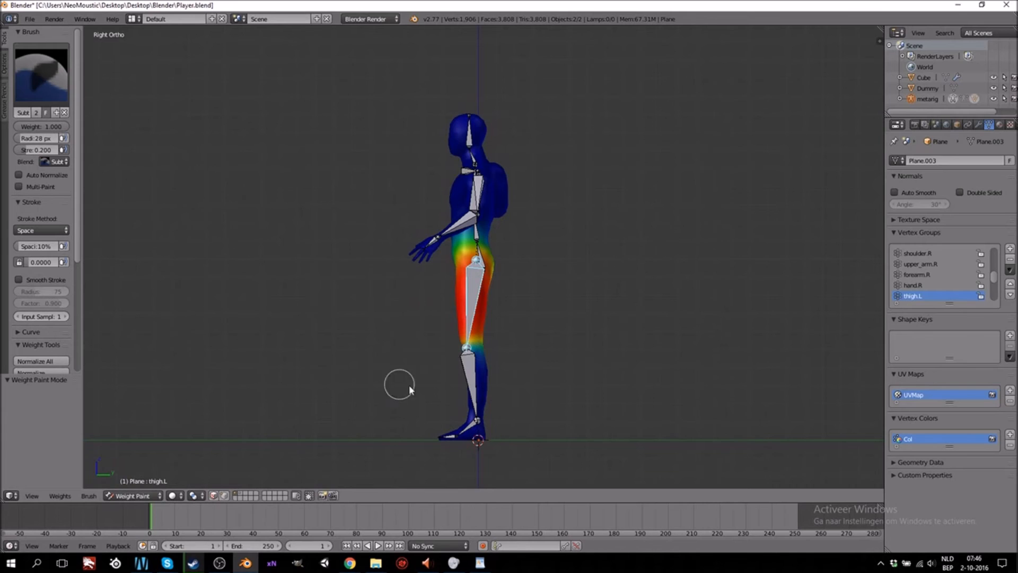
Return to the front view and save the file Player.blend
{"action": "key", "text": "KP_1"}
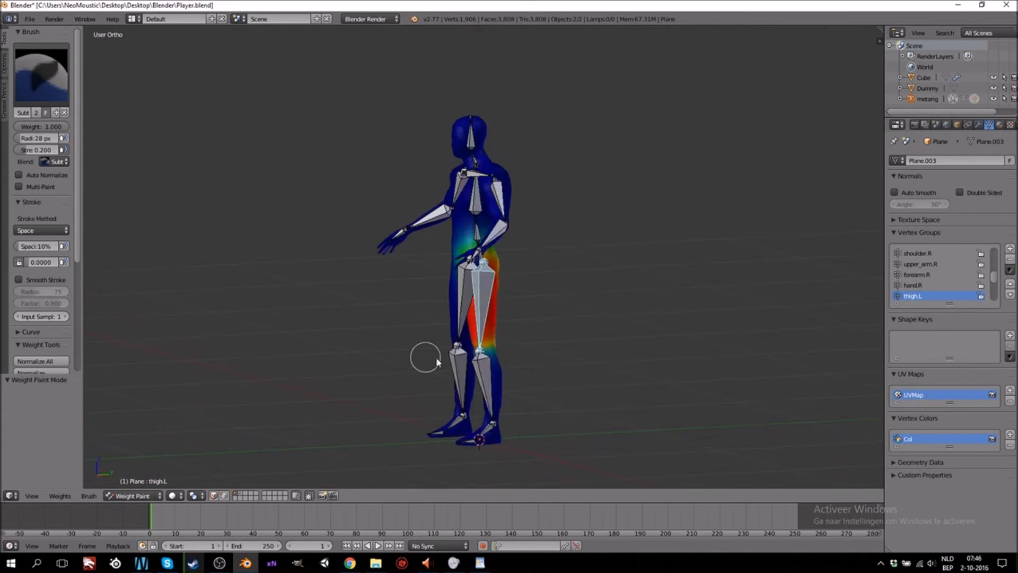
{"action": "scroll", "coordinate": [501, 358], "scroll_direction": "up", "scroll_amount": 2, "text": "shift"}
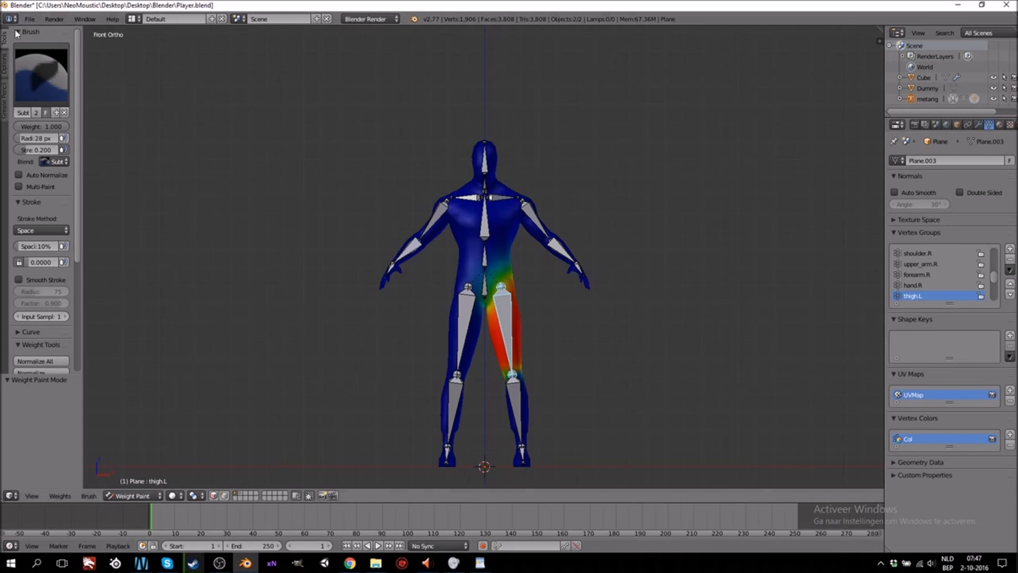
{"action": "left_click", "coordinate": [30, 20]}
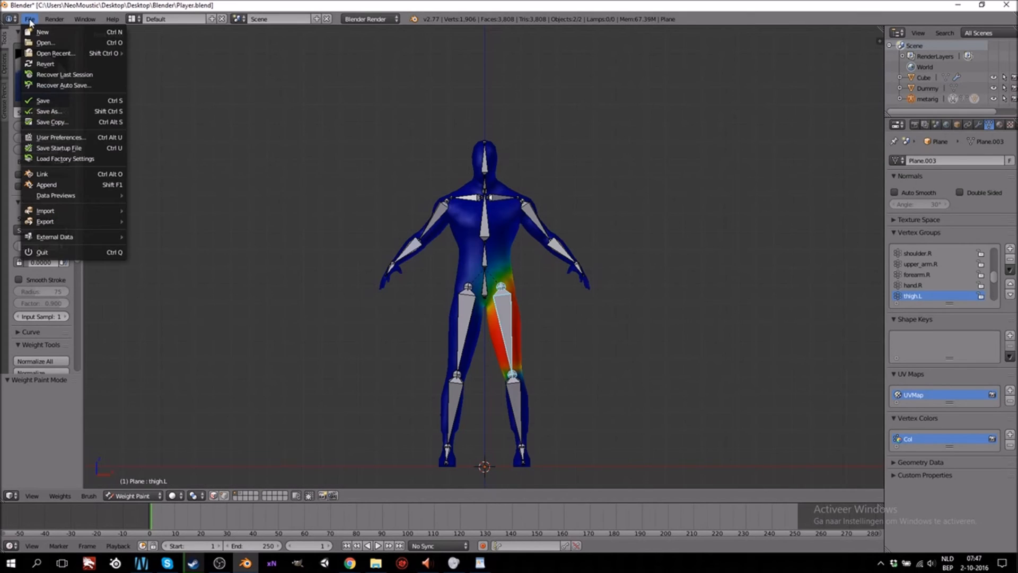
{"action": "left_click", "coordinate": [62, 103]}
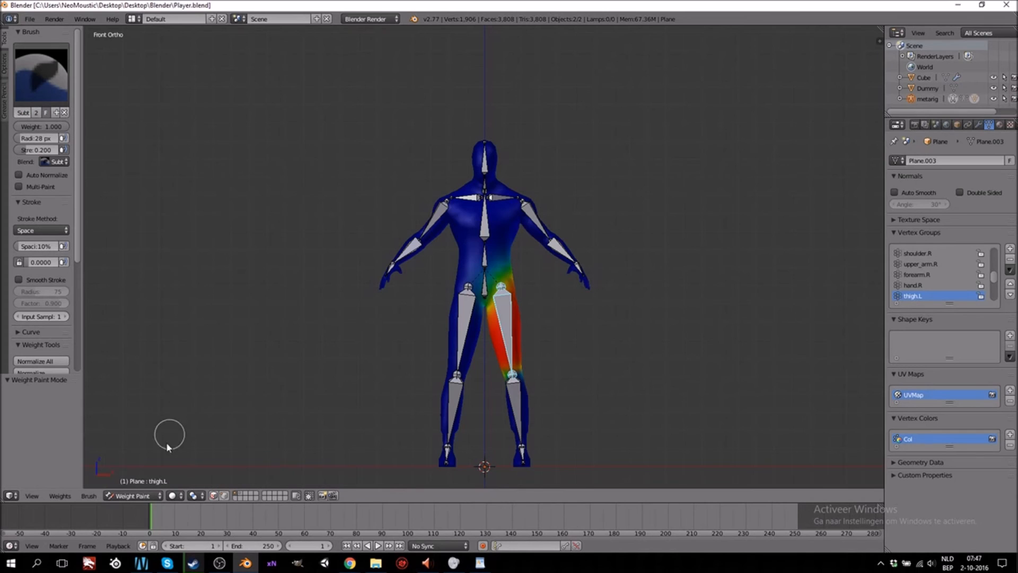
Switch the character mesh from Weight Paint to Object Mode and save the file again
{"action": "left_click", "coordinate": [135, 495]}
{"action": "left_click", "coordinate": [141, 485]}
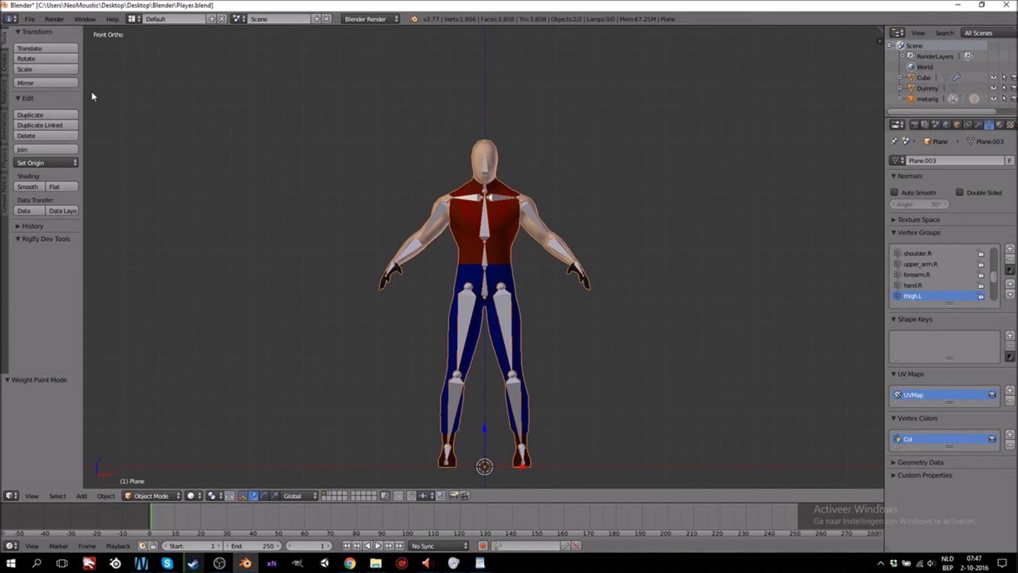
{"action": "left_click", "coordinate": [30, 19]}
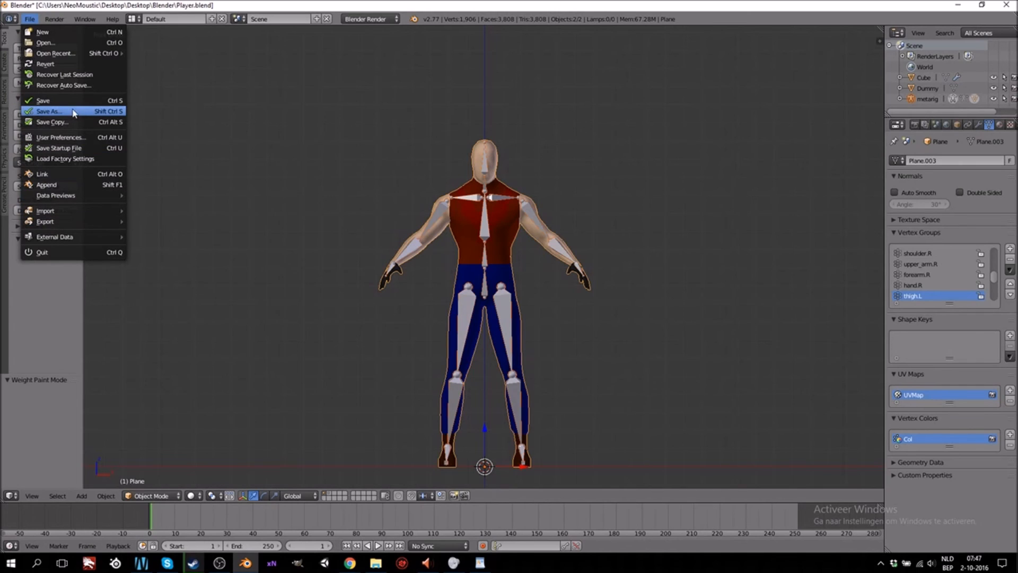
{"action": "left_click", "coordinate": [48, 100]}
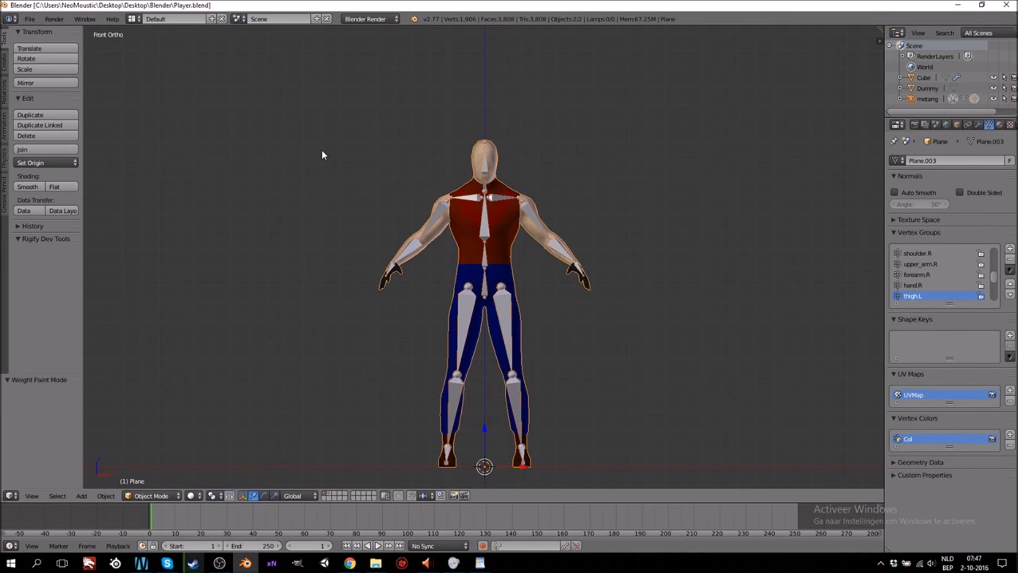
Examine the left hand and its hand bone up close, and look over the whole rigged character
{"action": "middle_click_drag", "start_coordinate": [595, 298], "coordinate": [554, 307]}
{"action": "scroll", "coordinate": [554, 310], "scroll_direction": "up", "scroll_amount": 5}
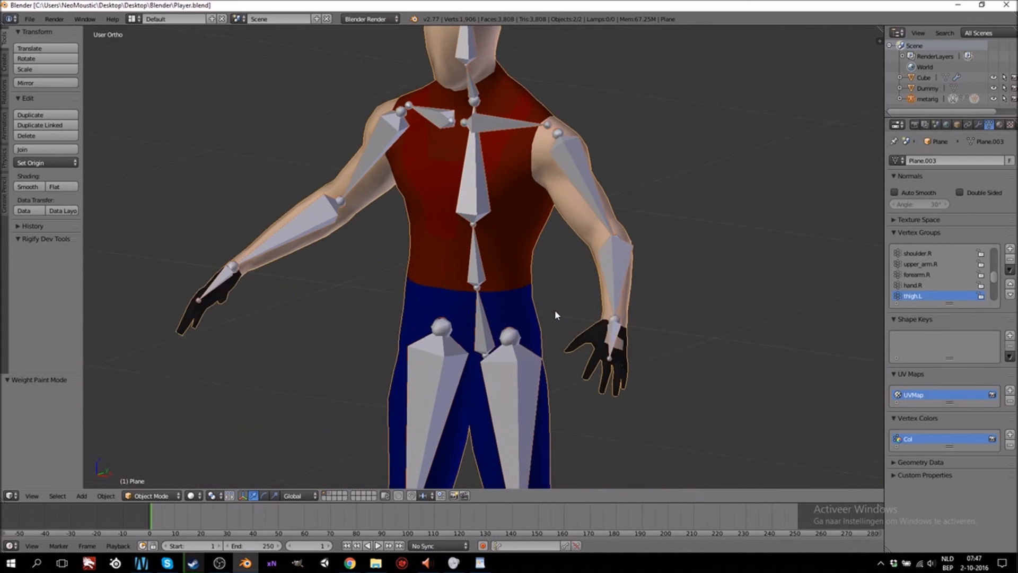
{"action": "scroll", "coordinate": [571, 379], "scroll_direction": "up", "scroll_amount": 8, "text": "ctrl"}
{"action": "scroll", "coordinate": [520, 401], "scroll_direction": "down", "scroll_amount": 6, "text": "shift"}
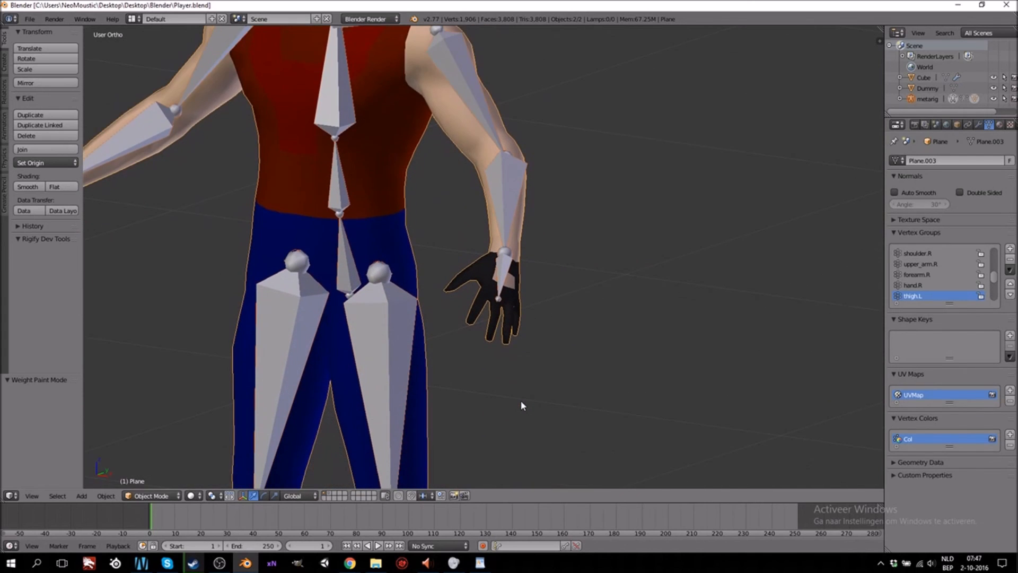
{"action": "scroll", "coordinate": [521, 401], "scroll_direction": "up", "scroll_amount": 1}
{"action": "scroll", "coordinate": [521, 401], "scroll_direction": "up", "scroll_amount": 3}
{"action": "middle_click_drag", "start_coordinate": [559, 399], "coordinate": [522, 375]}
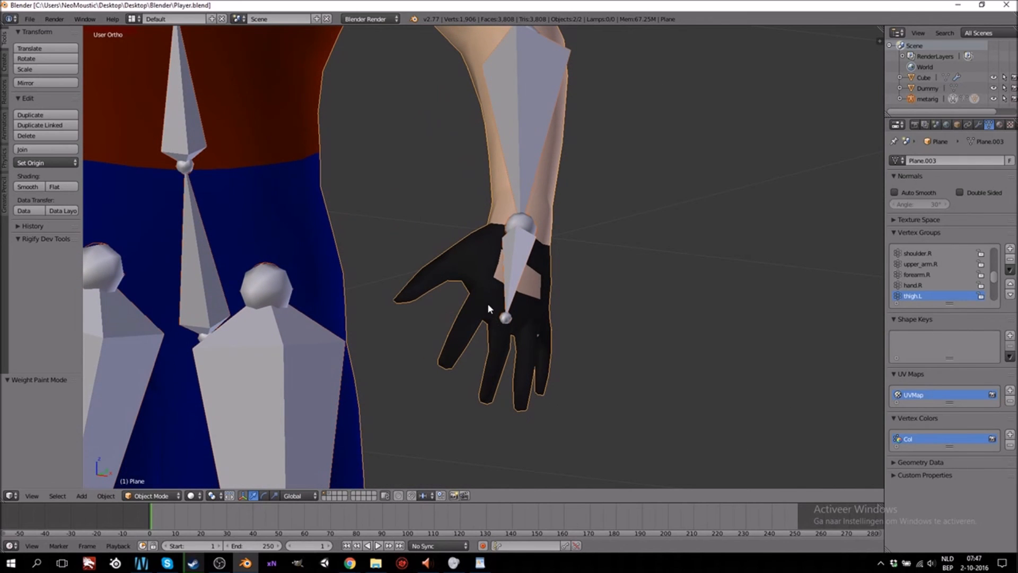
{"action": "middle_click_drag", "start_coordinate": [398, 301], "coordinate": [599, 332]}
{"action": "middle_click_drag", "start_coordinate": [610, 386], "coordinate": [536, 309]}
{"action": "scroll", "coordinate": [518, 347], "scroll_direction": "down", "scroll_amount": 10}
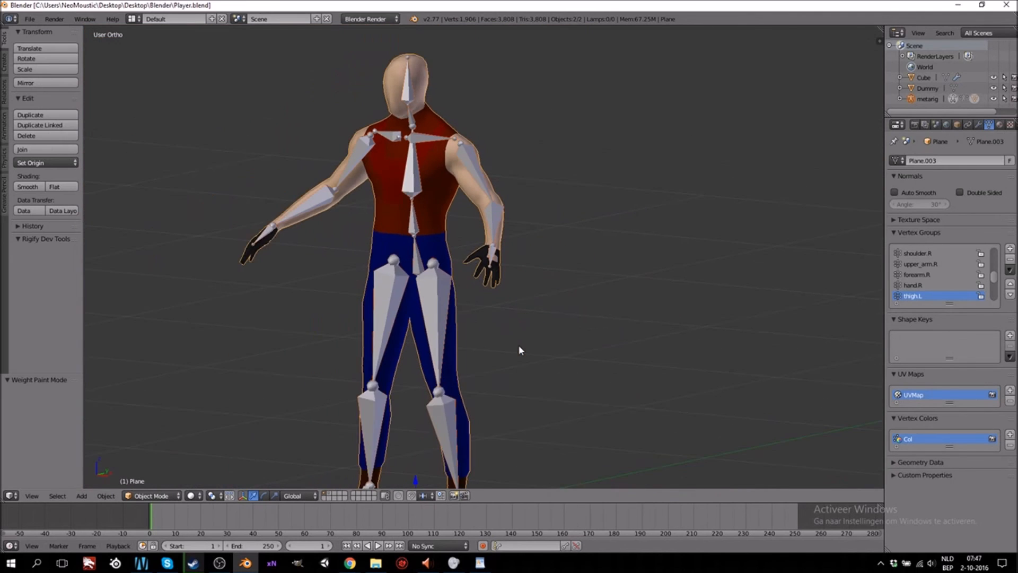
{"action": "scroll", "coordinate": [506, 345], "scroll_direction": "down", "scroll_amount": 4, "text": "ctrl"}
{"action": "scroll", "coordinate": [506, 345], "scroll_direction": "down", "scroll_amount": 2, "text": "shift"}
{"action": "scroll", "coordinate": [506, 345], "scroll_direction": "up", "scroll_amount": 2, "text": "shift"}
{"action": "scroll", "coordinate": [507, 345], "scroll_direction": "down", "scroll_amount": 2, "text": "shift"}
{"action": "scroll", "coordinate": [507, 345], "scroll_direction": "up", "scroll_amount": 1, "text": "shift"}
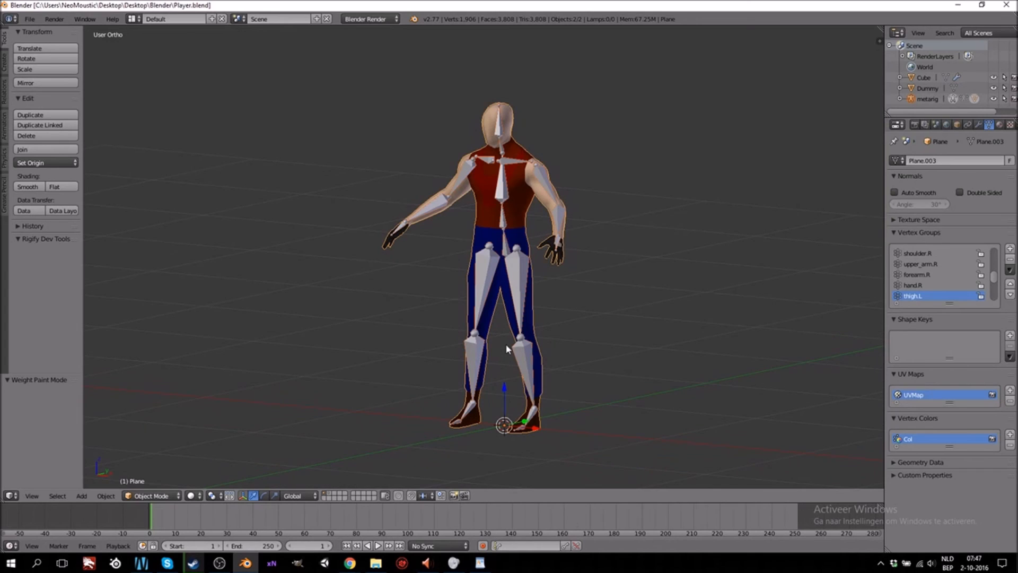